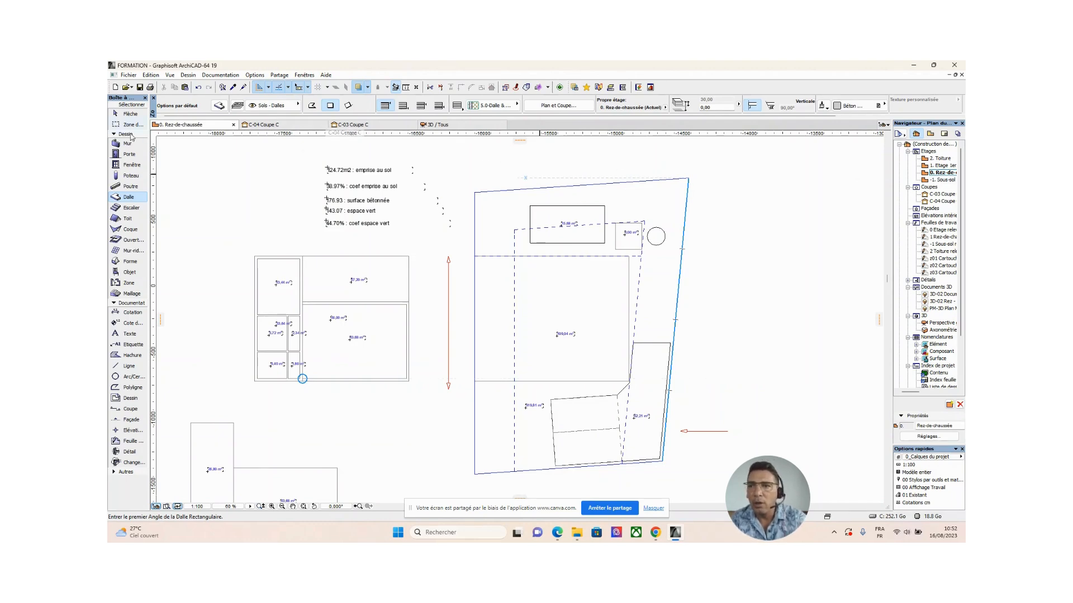
Review the default settings of the Slab (Dalle) tool and close them without changes.
{"action": "left_click", "coordinate": [132, 115]}
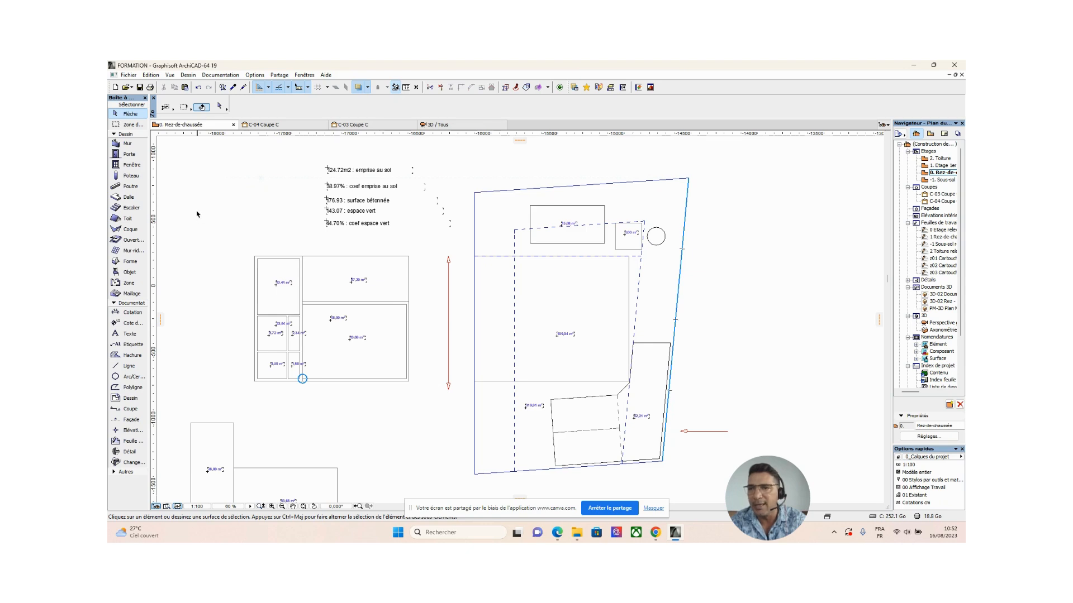
{"action": "left_click", "coordinate": [128, 198]}
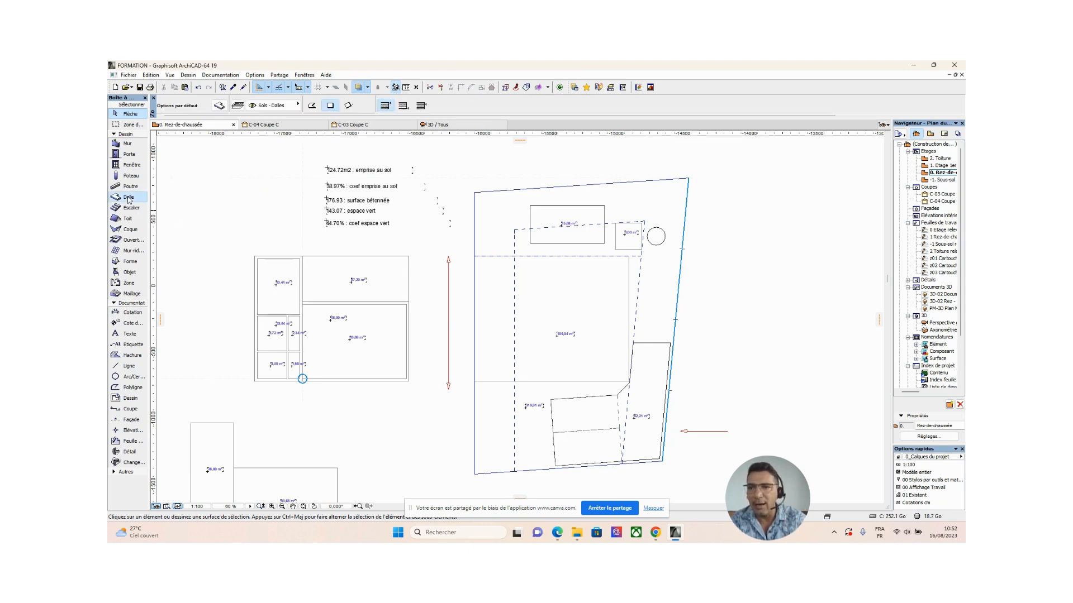
{"action": "double_click", "coordinate": [129, 199]}
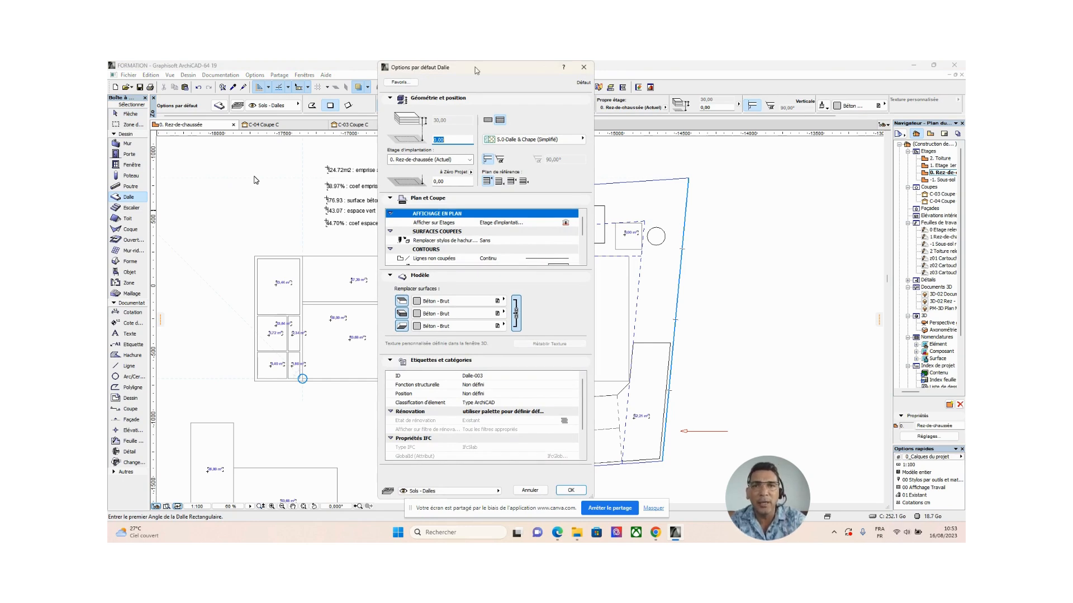
{"action": "left_click_drag", "start_coordinate": [476, 68], "coordinate": [497, 111]}
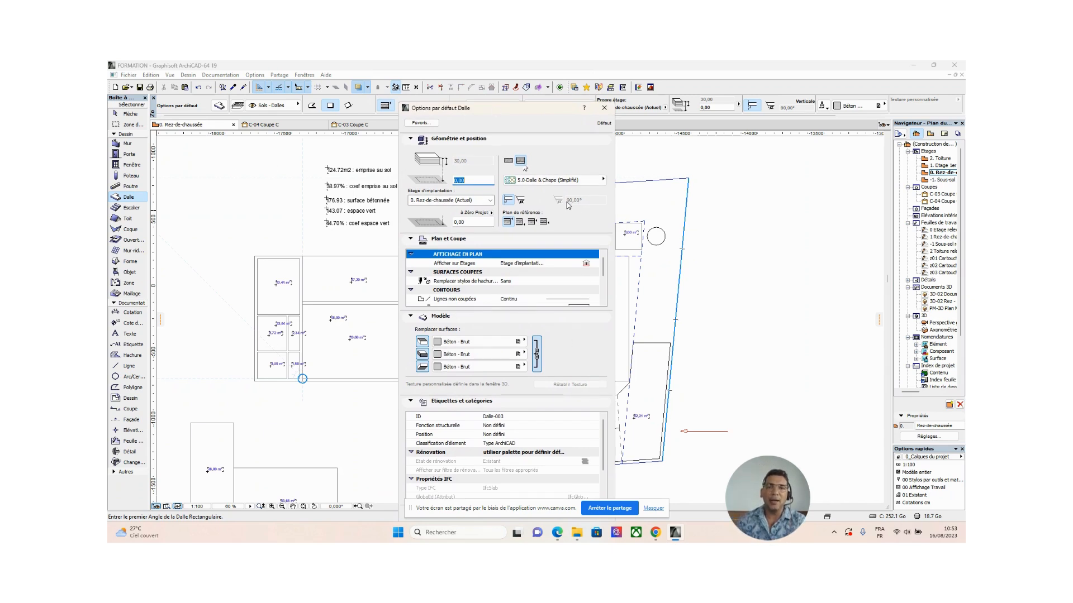
{"action": "left_click", "coordinate": [604, 108]}
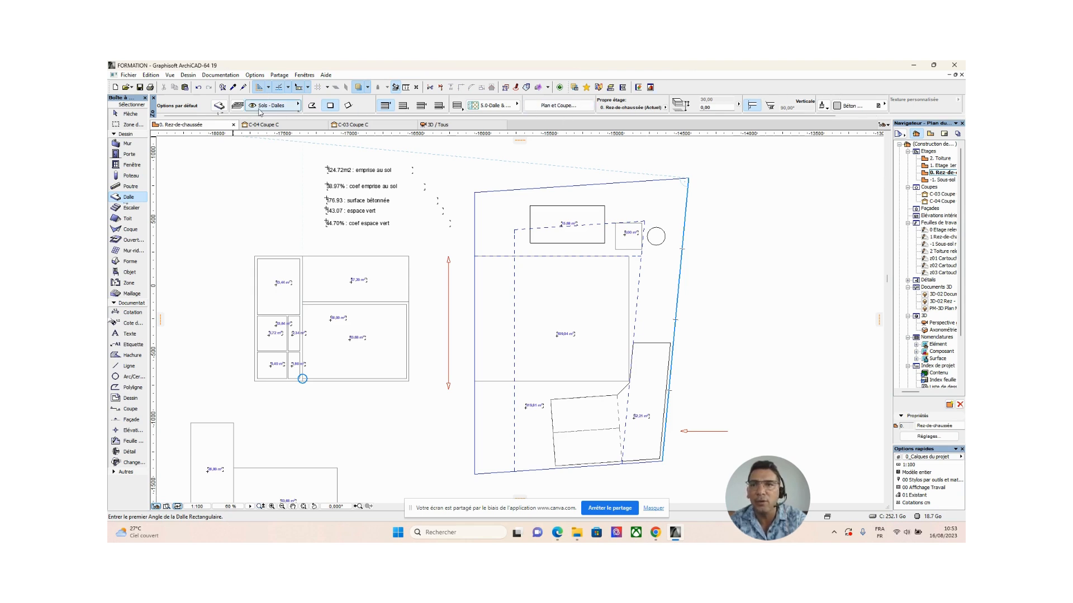
Compare the basic and composite structures in the slab default settings, check the basic structure's thickness, and discard the changes.
{"action": "left_click", "coordinate": [219, 105]}
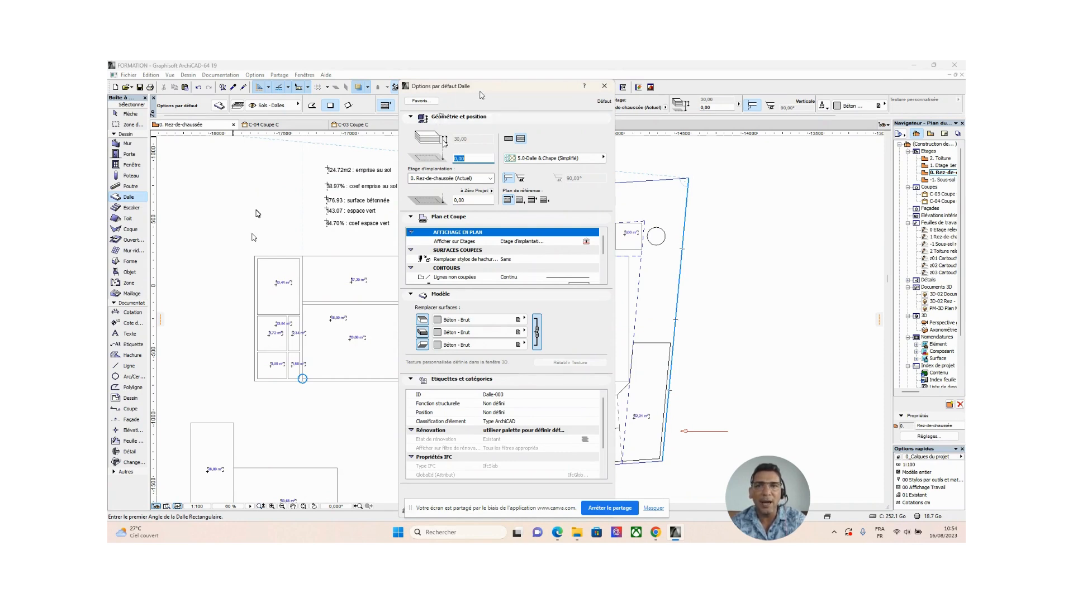
{"action": "mouse_move", "coordinate": [480, 93]}
{"action": "left_mouse_down"}
{"action": "mouse_move", "coordinate": [459, 116]}
{"action": "mouse_move", "coordinate": [480, 108]}
{"action": "left_mouse_up"}
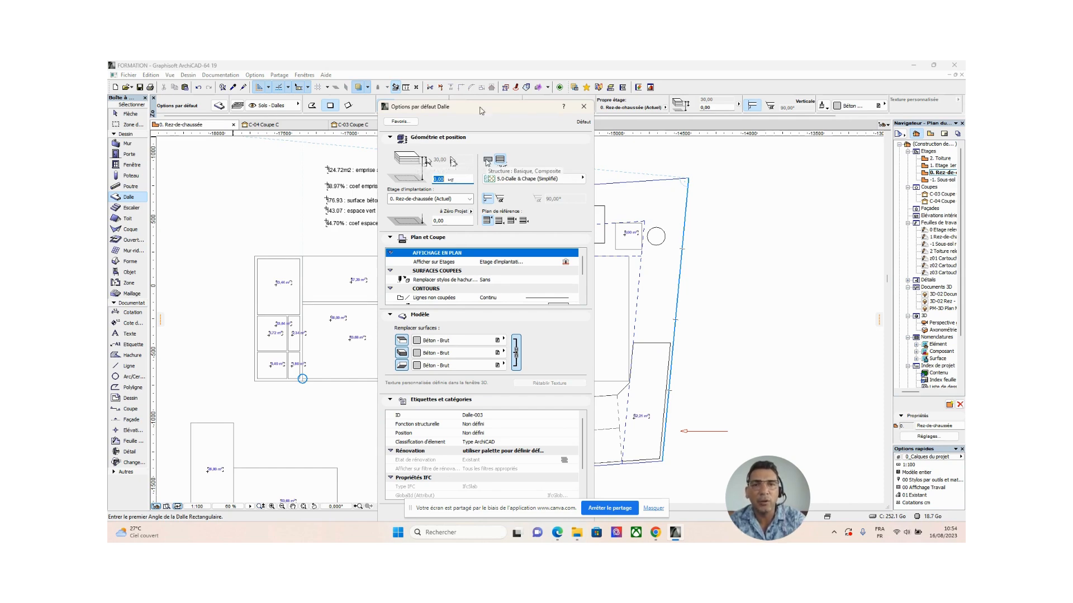
{"action": "left_click", "coordinate": [487, 160]}
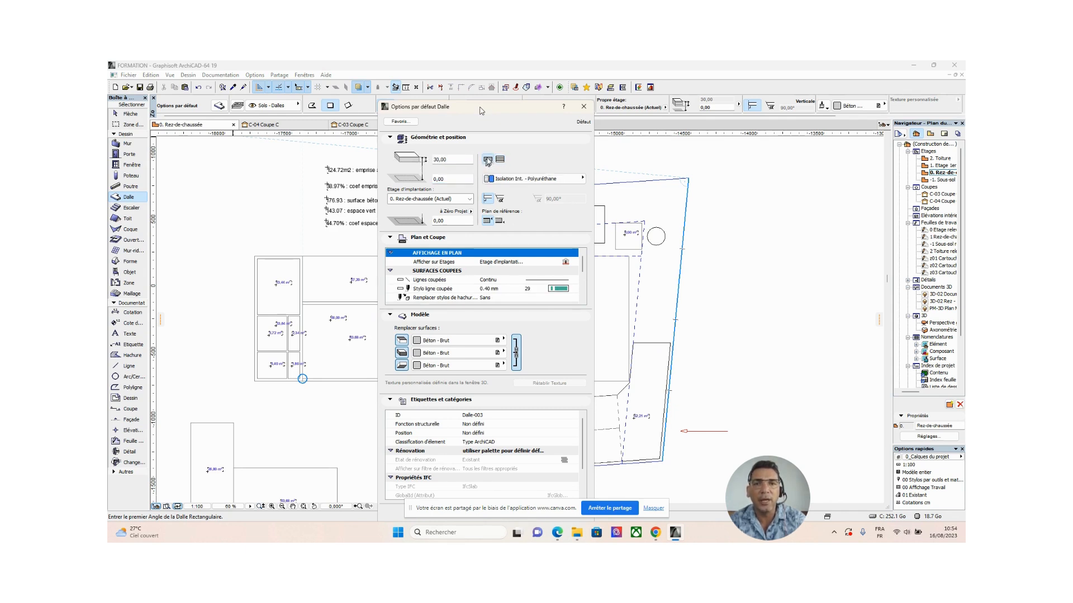
{"action": "left_click", "coordinate": [500, 161]}
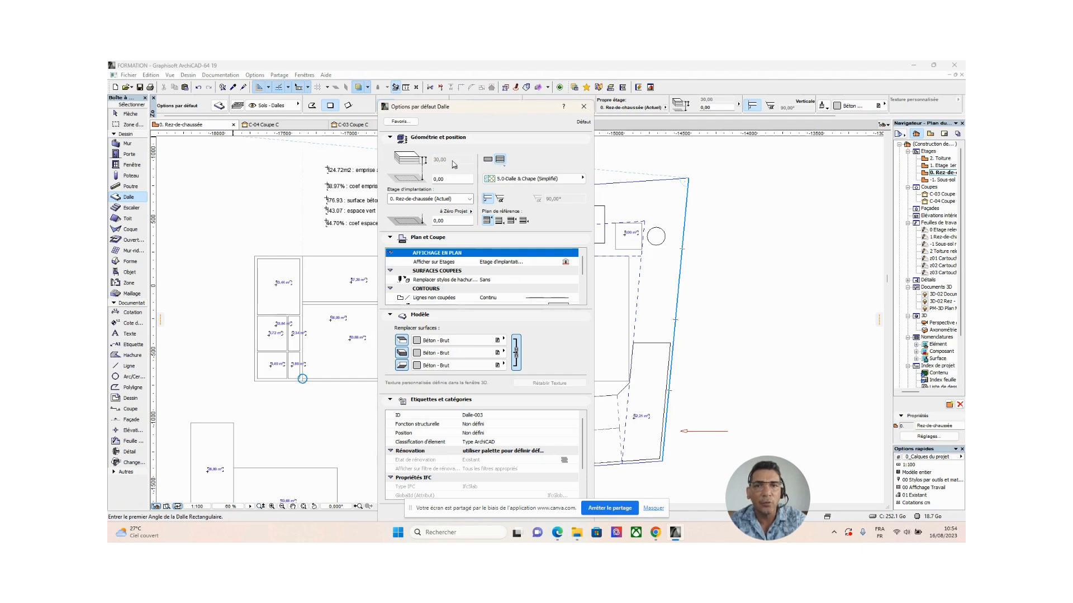
{"action": "left_click", "coordinate": [487, 161]}
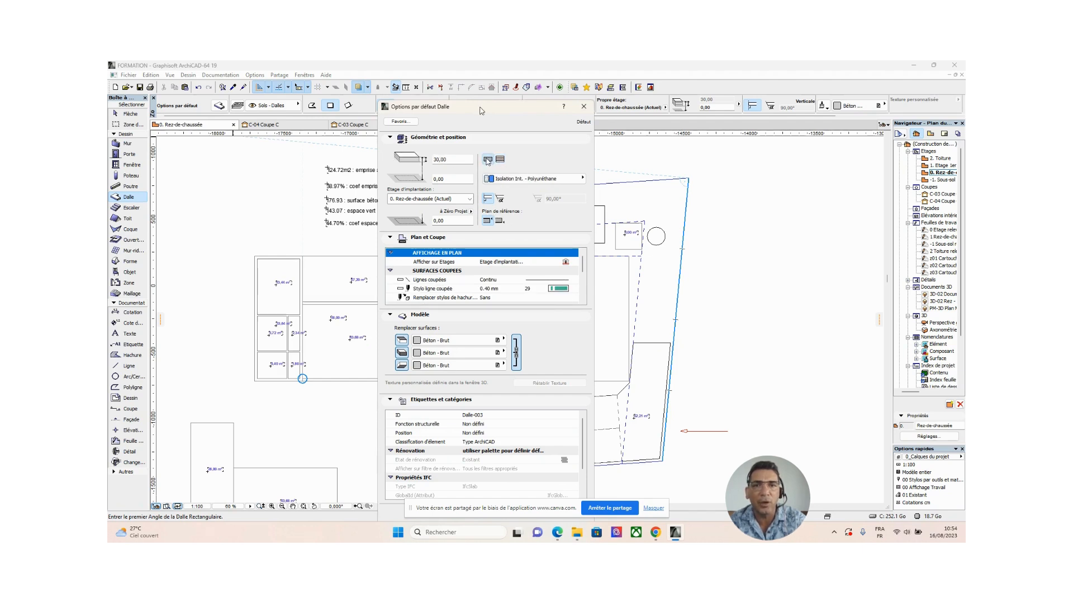
{"action": "left_click", "coordinate": [455, 160]}
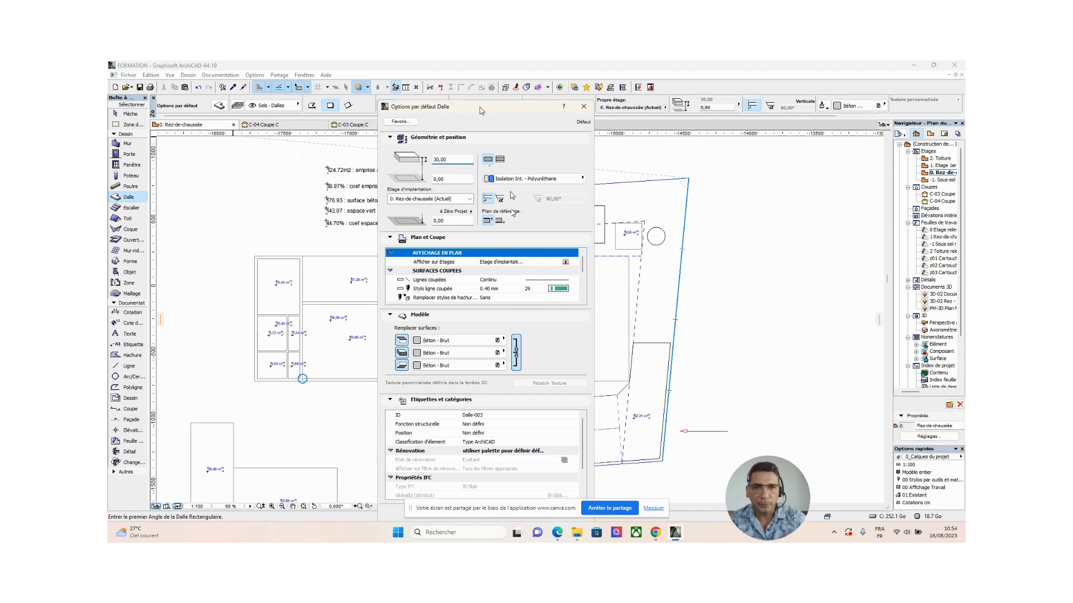
{"action": "double_click", "coordinate": [459, 160]}
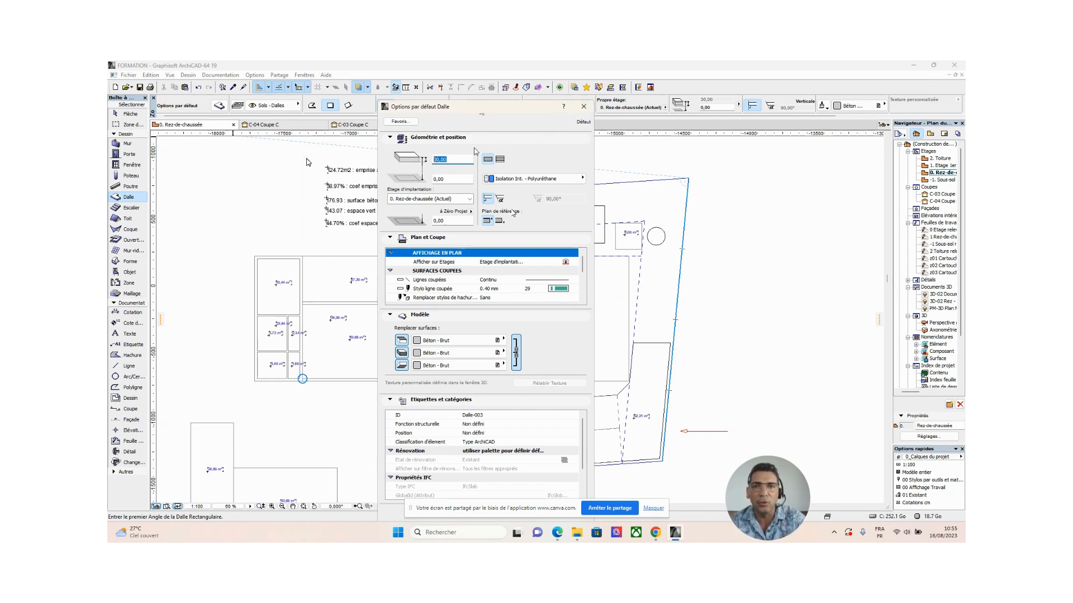
{"action": "left_click", "coordinate": [584, 107]}
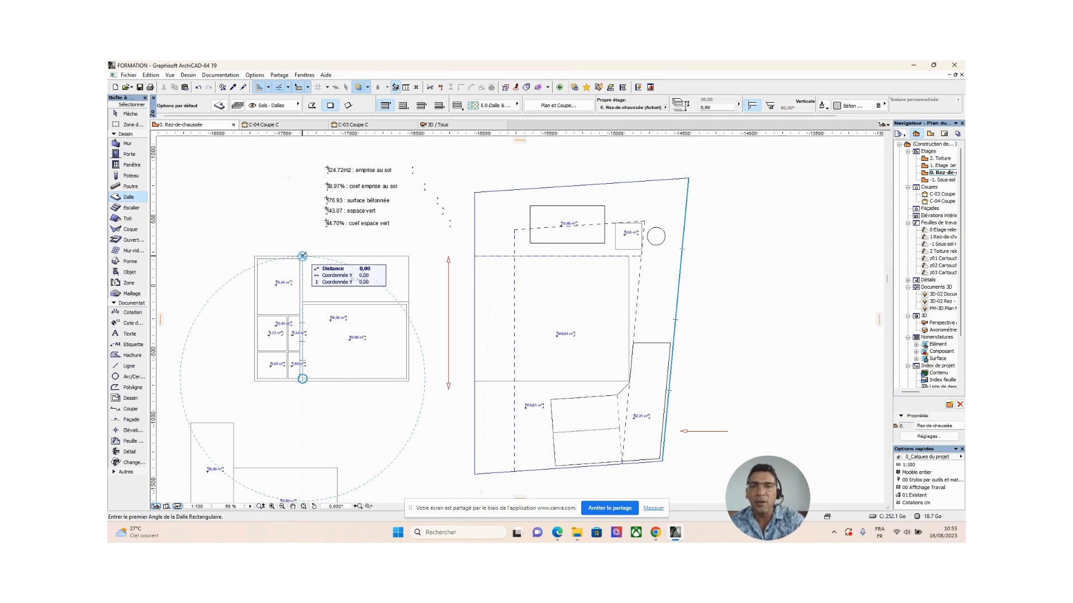
Try the basic structure in the slab defaults, select its thickness value, and cancel the settings.
{"action": "double_click", "coordinate": [126, 198]}
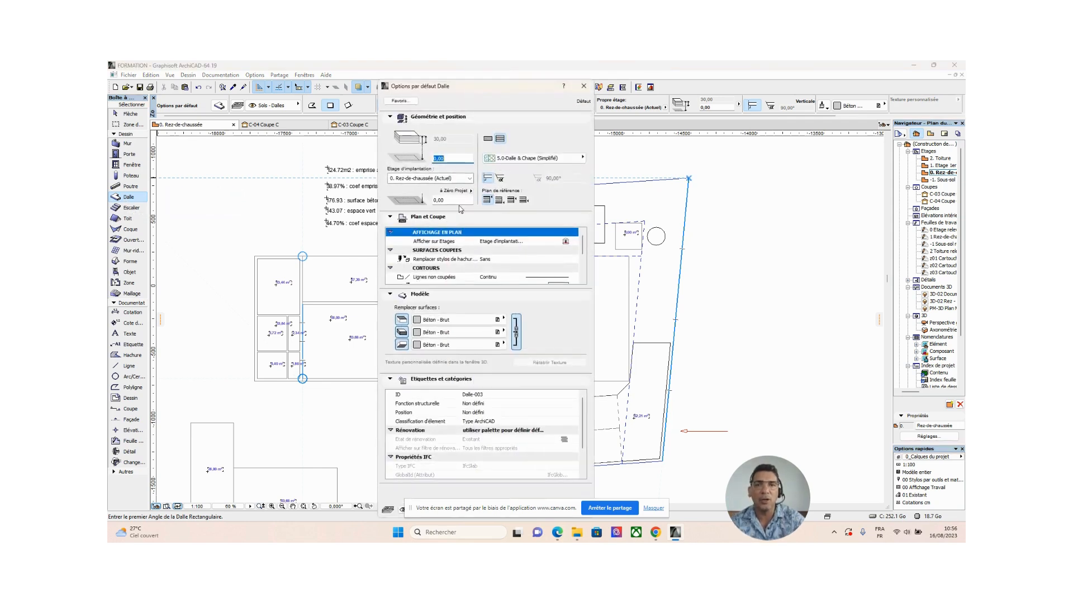
{"action": "left_click", "coordinate": [488, 139]}
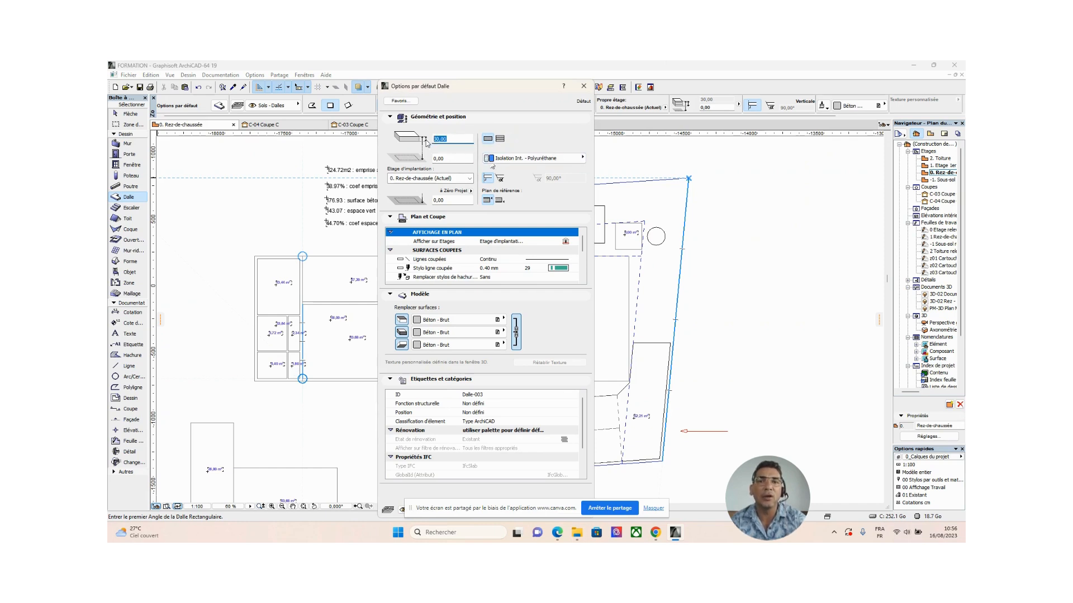
{"action": "double_click", "coordinate": [443, 142]}
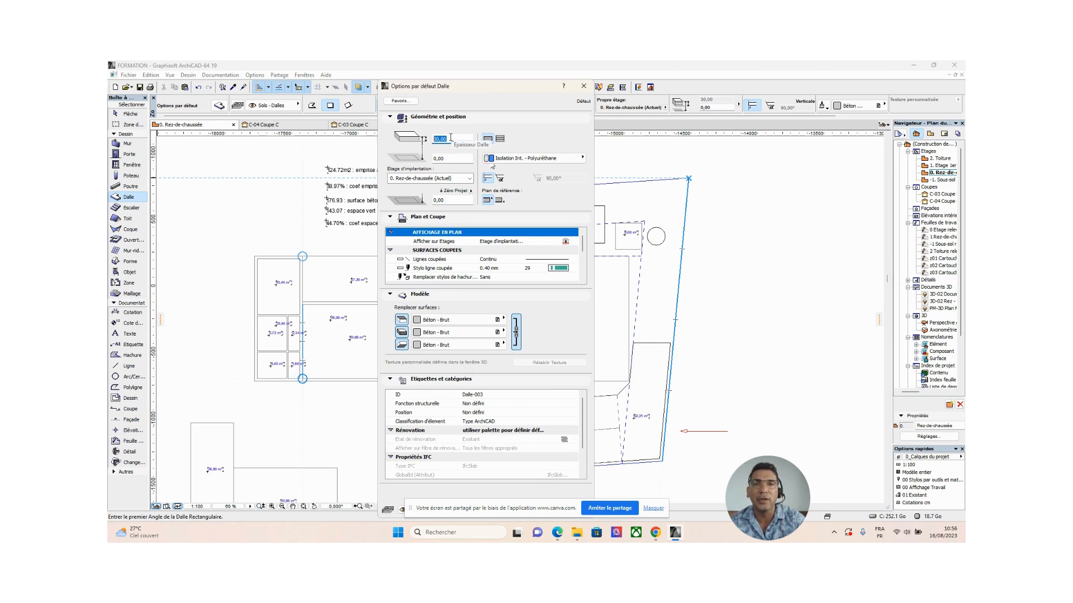
{"action": "left_click", "coordinate": [582, 86]}
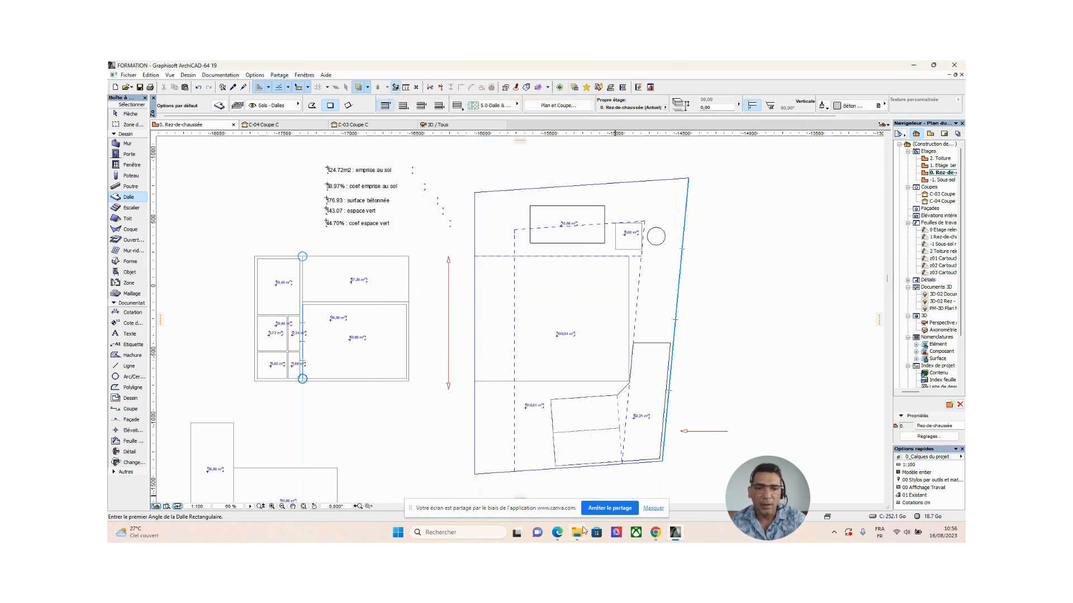
Switch to Edge and examine the building height rules and the UC 2.6 exterior appearance section in the planning regulation PDF.
{"action": "left_click", "coordinate": [557, 536]}
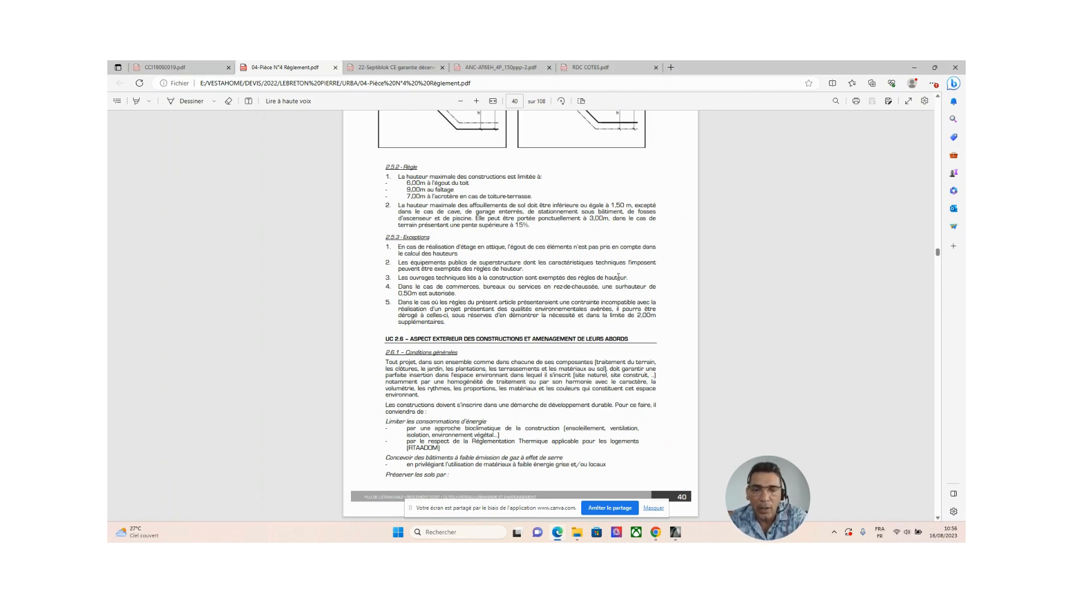
{"action": "scroll", "coordinate": [617, 277], "scroll_direction": "up", "scroll_amount": 3}
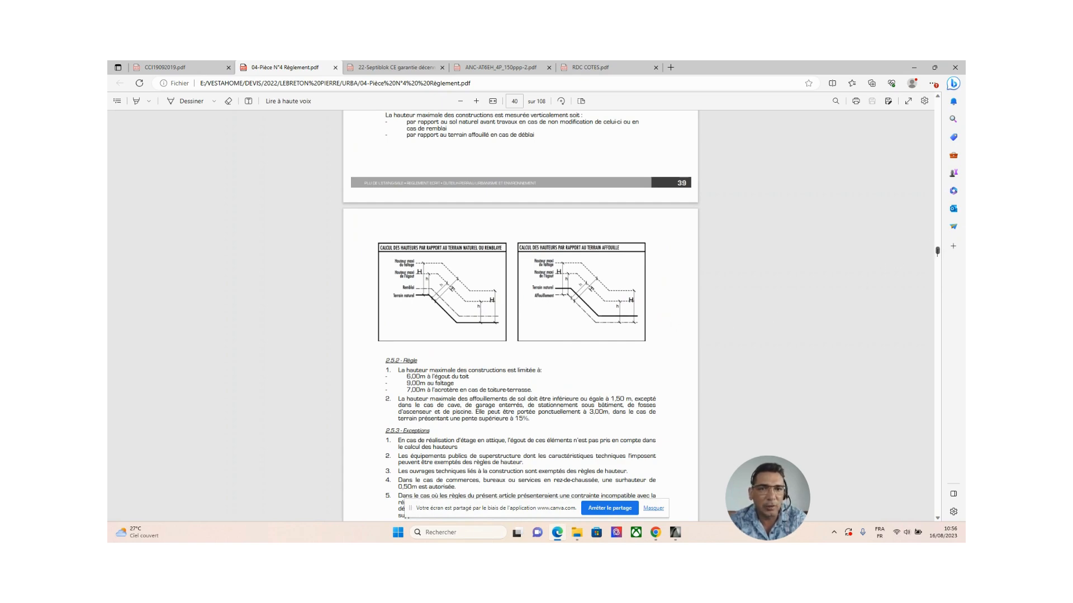
{"action": "scroll", "coordinate": [939, 254], "scroll_direction": "down", "scroll_amount": 2}
{"action": "scroll", "coordinate": [938, 254], "scroll_direction": "down", "scroll_amount": 2}
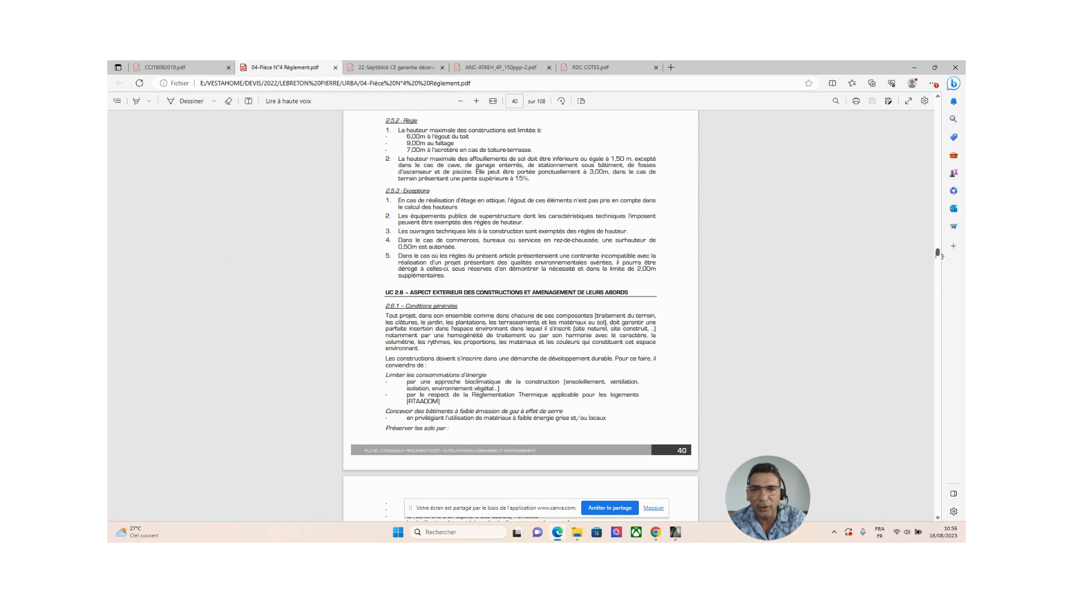
{"action": "scroll", "coordinate": [938, 254], "scroll_direction": "down", "scroll_amount": 5}
{"action": "scroll", "coordinate": [938, 254], "scroll_direction": "up", "scroll_amount": 4}
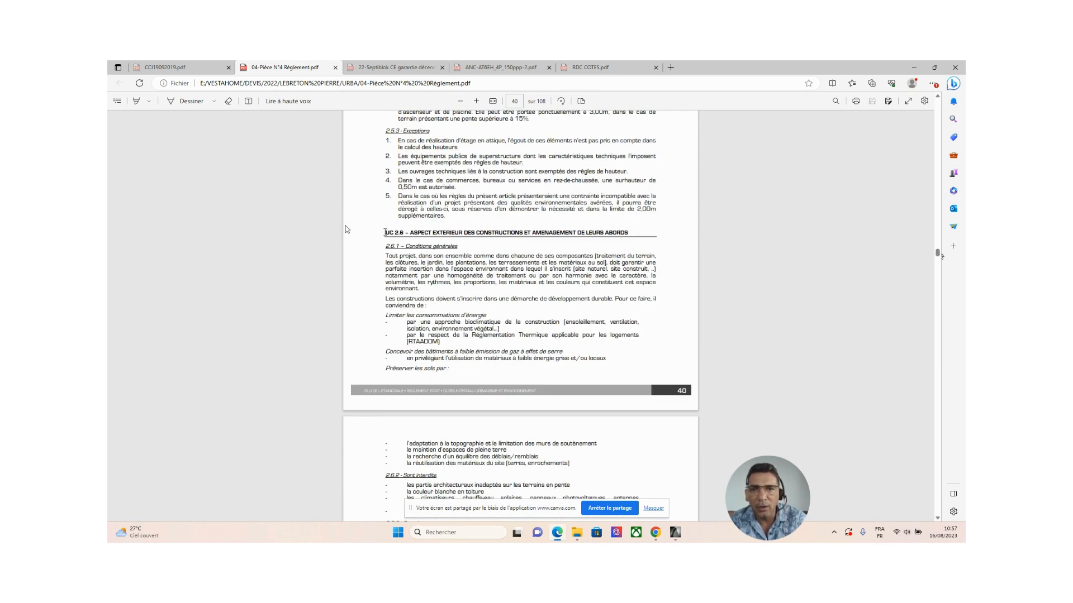
{"action": "left_click_drag", "start_coordinate": [440, 233], "coordinate": [454, 235]}
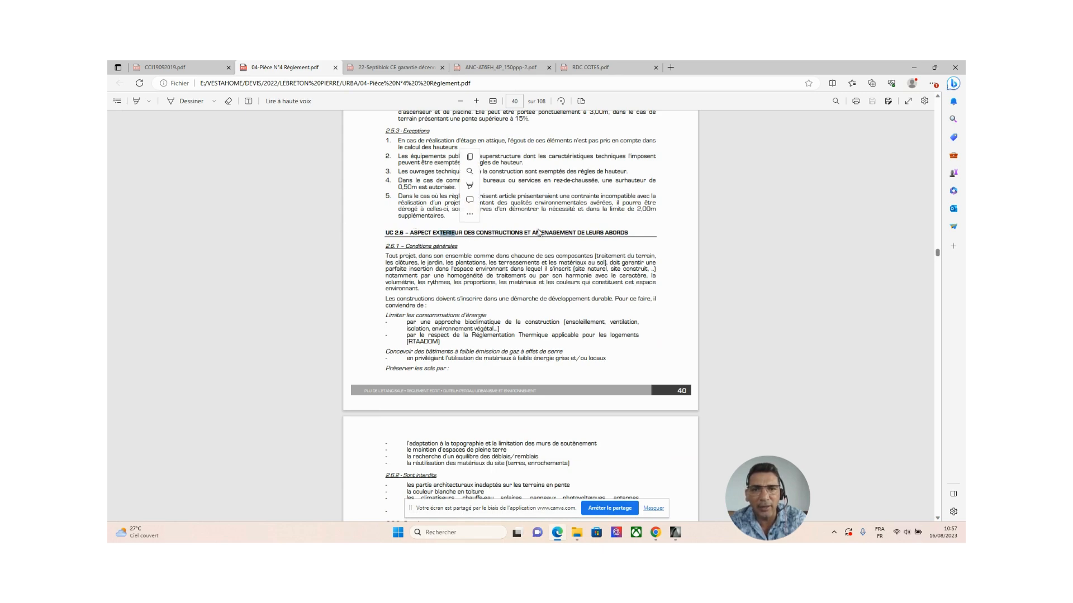
{"action": "left_click", "coordinate": [647, 236]}
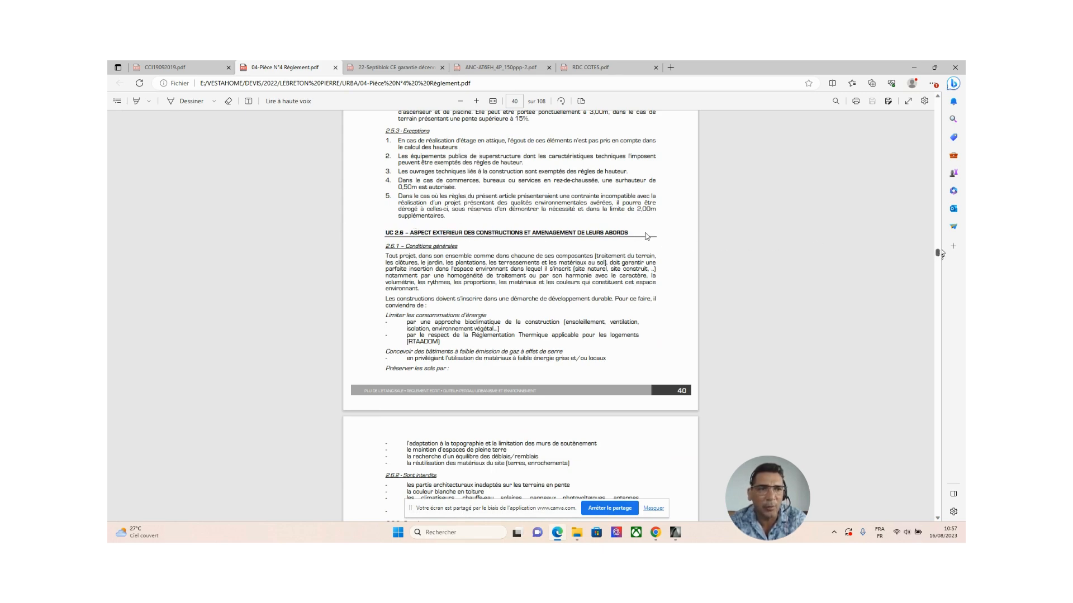
Find section 2.6.4 Toitures in the regulation and read the rule on roof orientation for solar water heaters and photovoltaic panels.
{"action": "scroll", "coordinate": [940, 254], "scroll_direction": "down", "scroll_amount": 4}
{"action": "scroll", "coordinate": [939, 254], "scroll_direction": "down", "scroll_amount": 2}
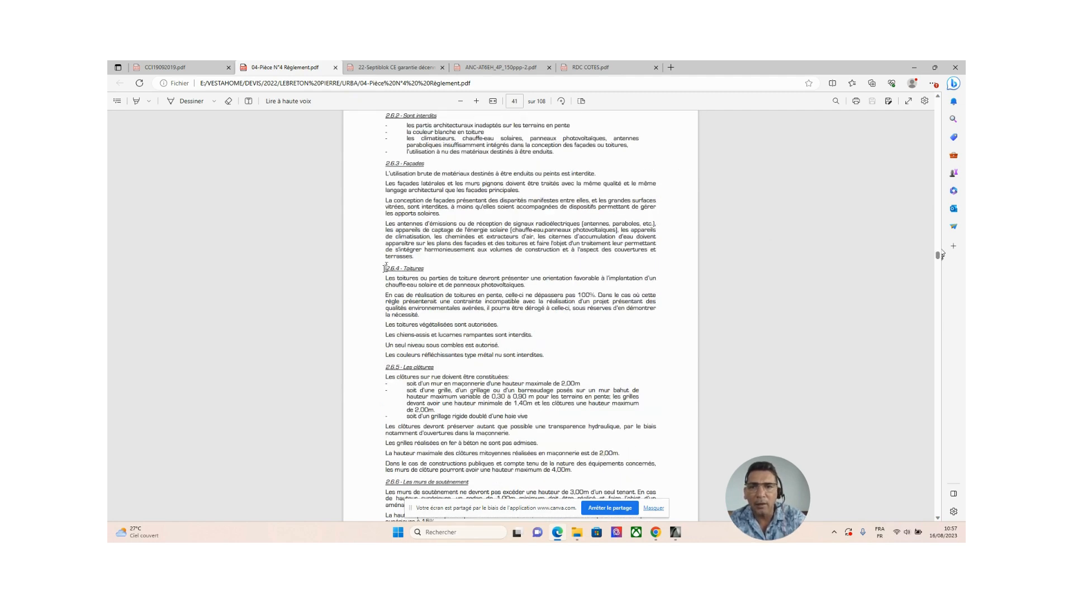
{"action": "left_click_drag", "start_coordinate": [384, 268], "coordinate": [424, 268]}
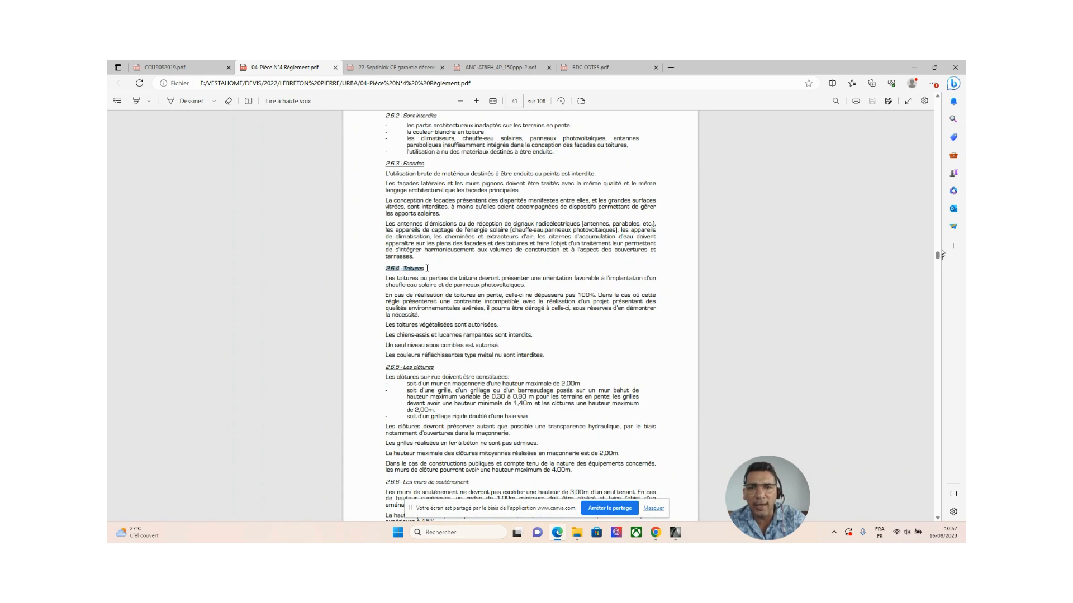
{"action": "left_click", "coordinate": [368, 274]}
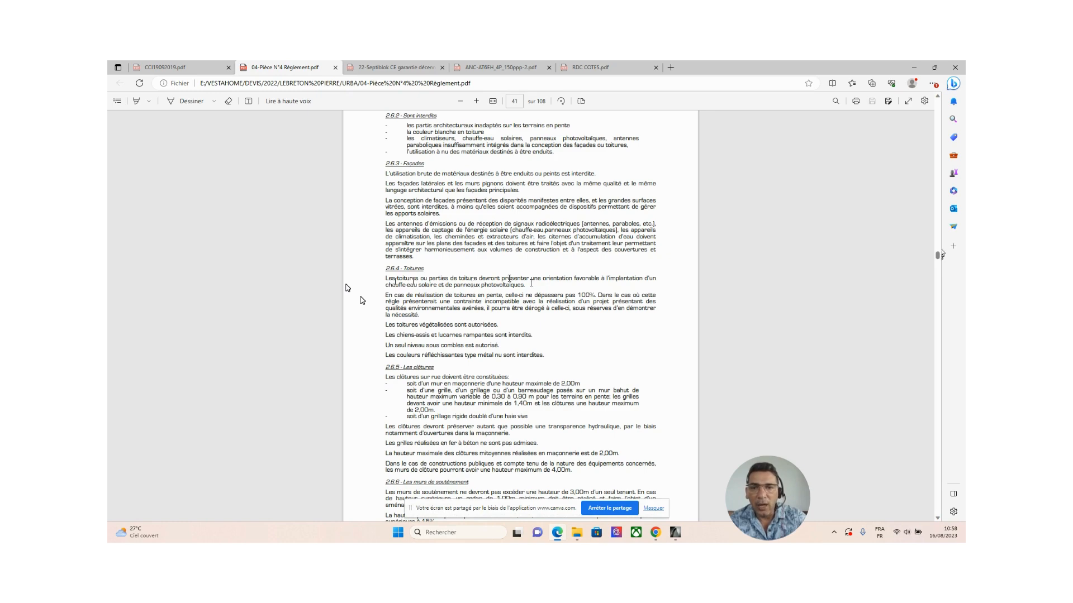
{"action": "left_click_drag", "start_coordinate": [526, 286], "coordinate": [385, 283]}
{"action": "left_click", "coordinate": [385, 300]}
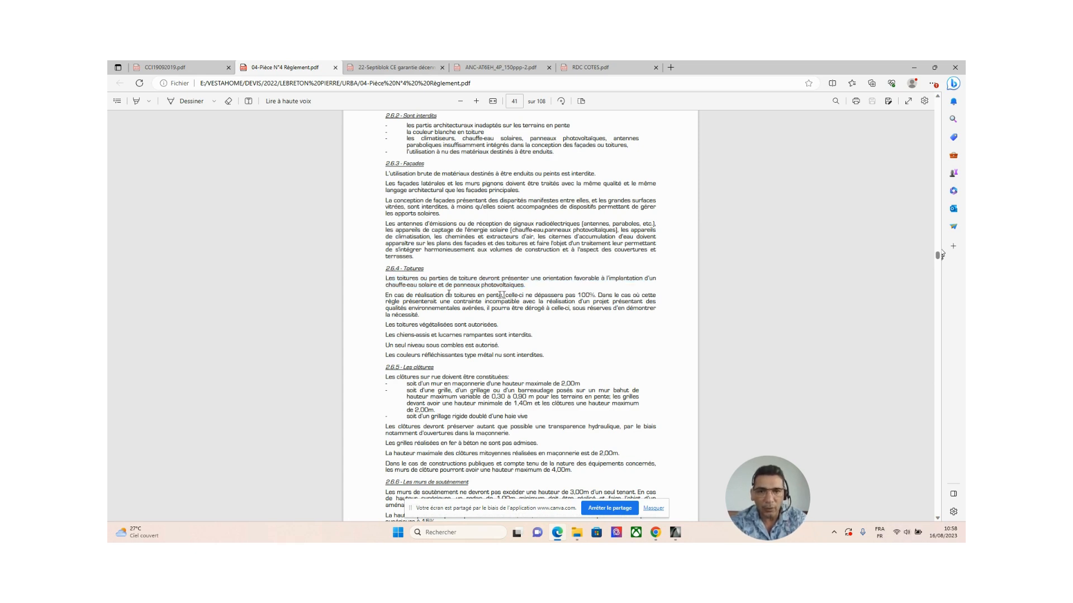
Examine the pitched-roof slope limit in section 2.6.4 of the regulation and return to the ground-floor plan in ArchiCAD.
{"action": "left_click_drag", "start_coordinate": [503, 294], "coordinate": [384, 296]}
{"action": "left_click", "coordinate": [382, 307]}
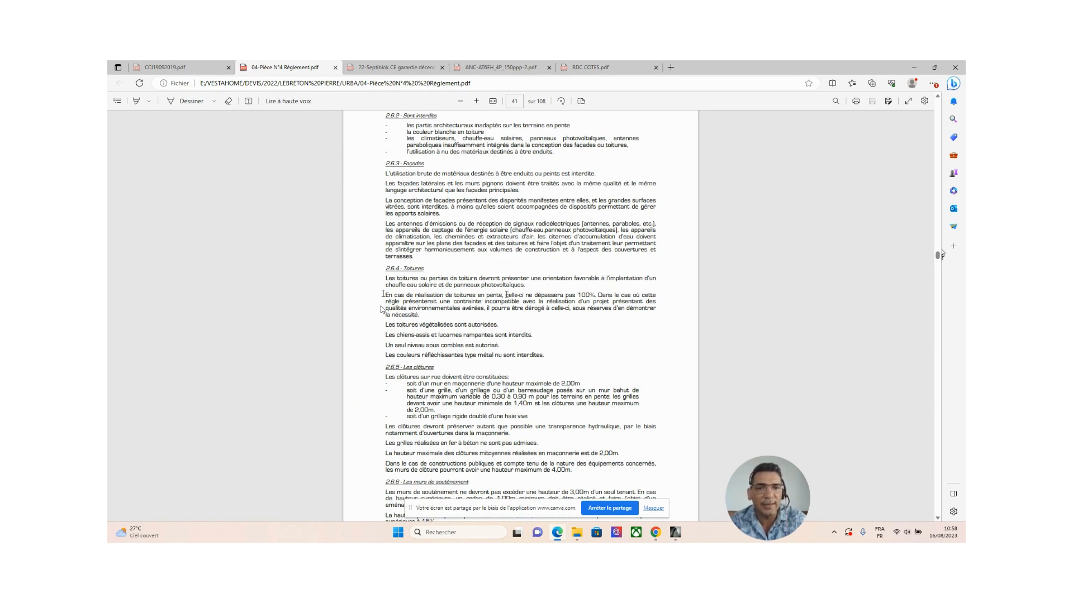
{"action": "left_click_drag", "start_coordinate": [506, 295], "coordinate": [594, 294]}
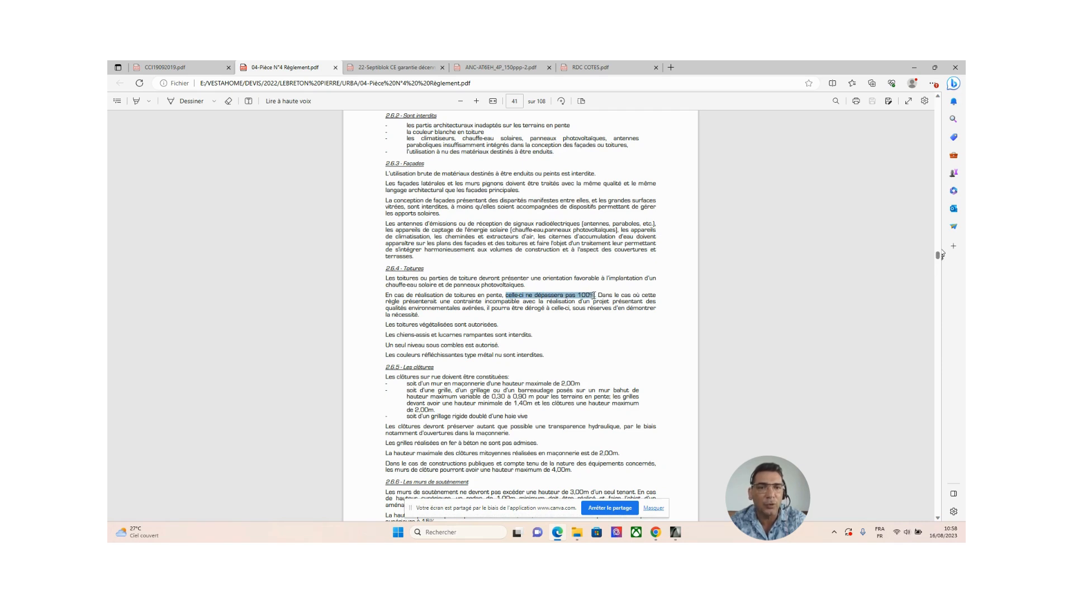
{"action": "left_click", "coordinate": [719, 298]}
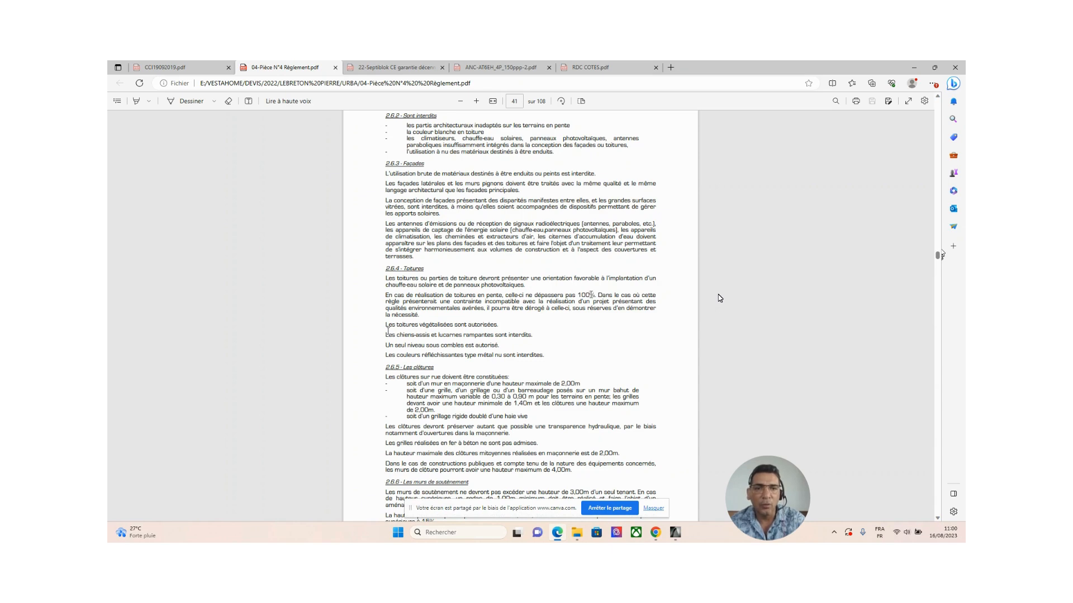
{"action": "left_click_drag", "start_coordinate": [596, 295], "coordinate": [393, 297]}
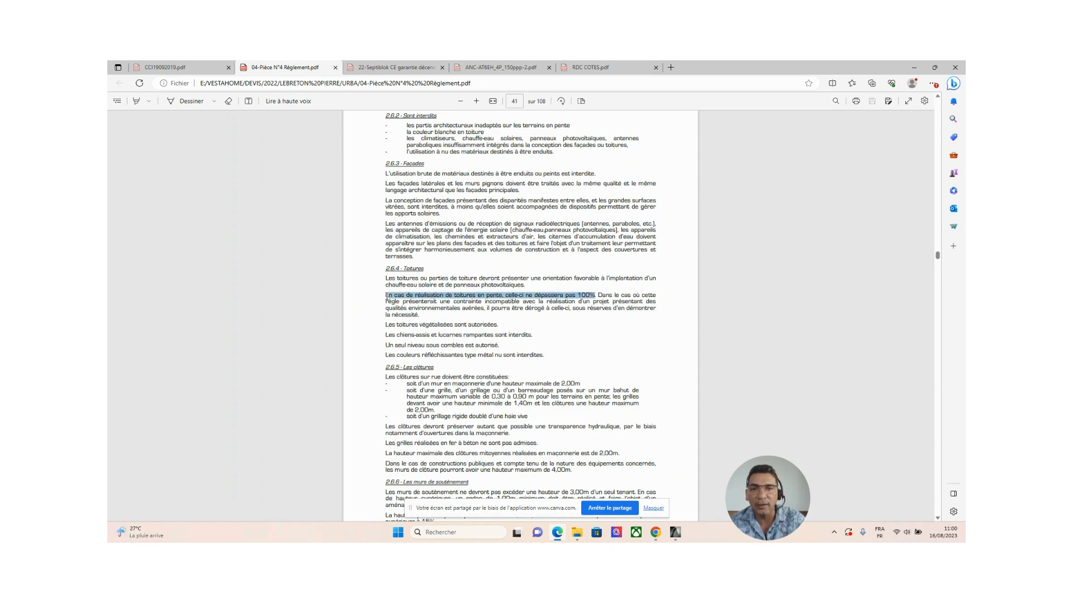
{"action": "left_click", "coordinate": [606, 343]}
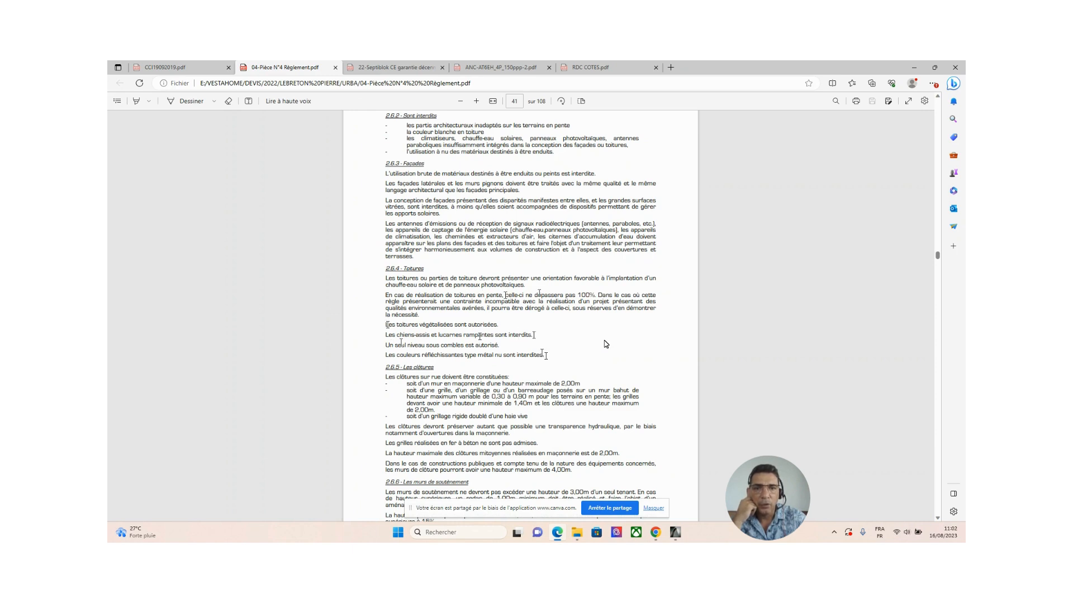
{"action": "left_click_drag", "start_coordinate": [505, 295], "coordinate": [595, 293]}
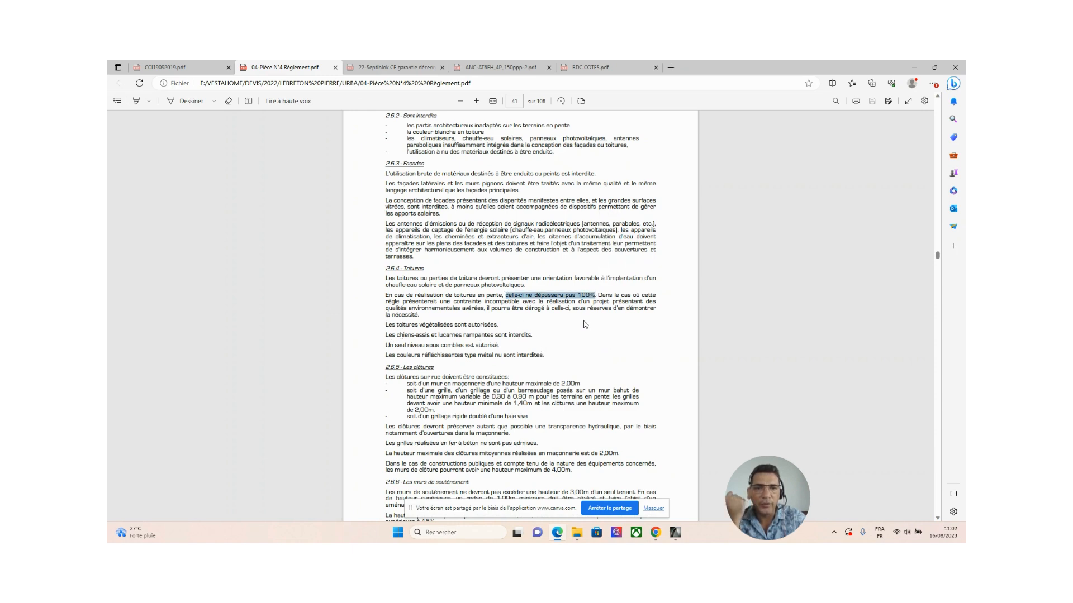
{"action": "left_click", "coordinate": [585, 324]}
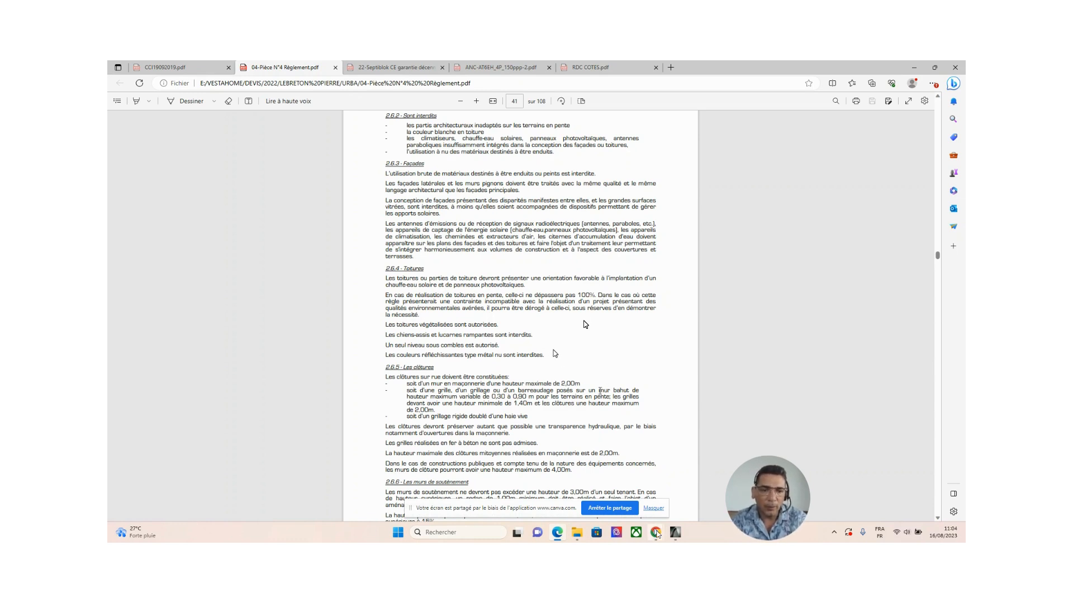
{"action": "left_click", "coordinate": [676, 536]}
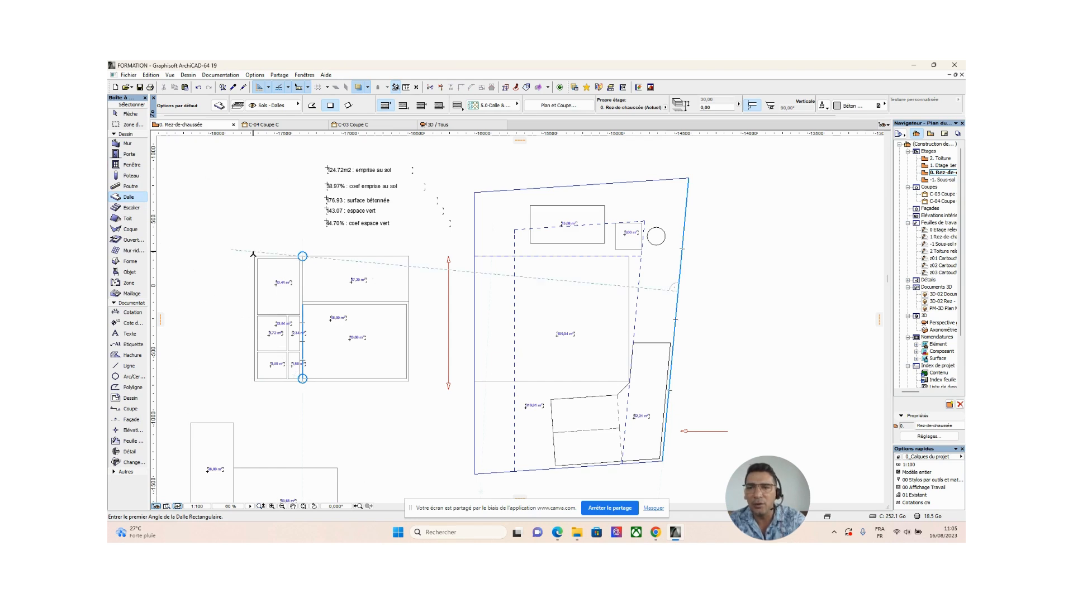
Switch the slab defaults to the basic structure and set the slab thickness to 340.
{"action": "double_click", "coordinate": [128, 199]}
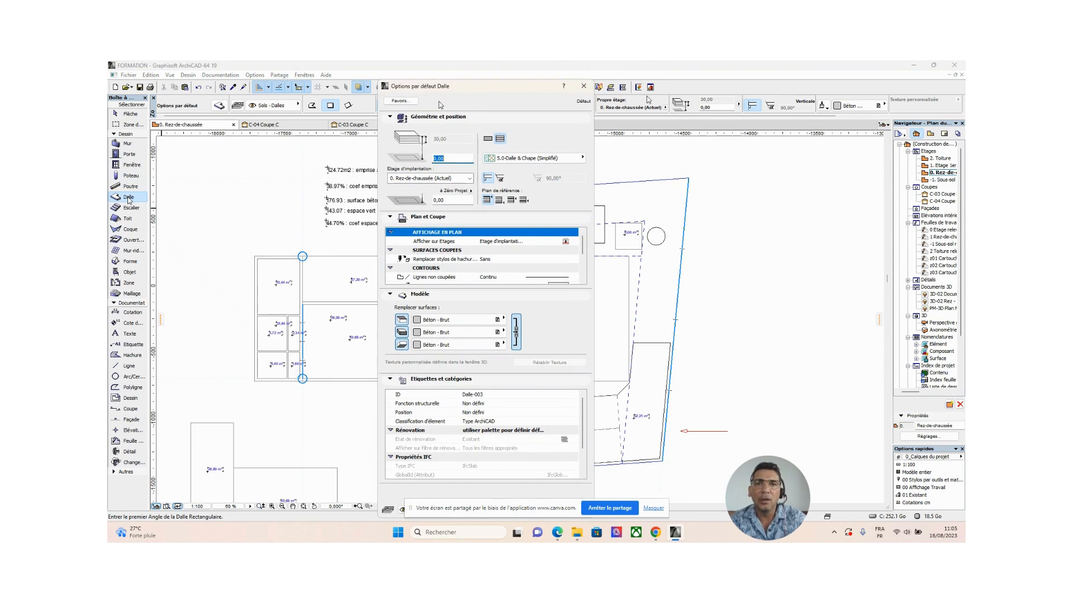
{"action": "key", "text": "Return"}
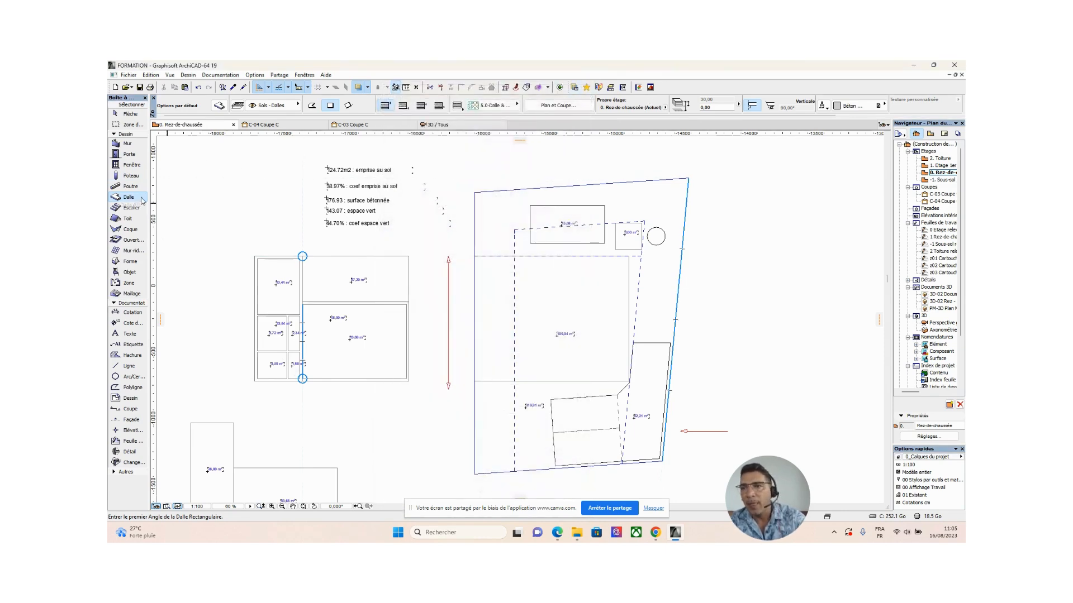
{"action": "double_click", "coordinate": [124, 200]}
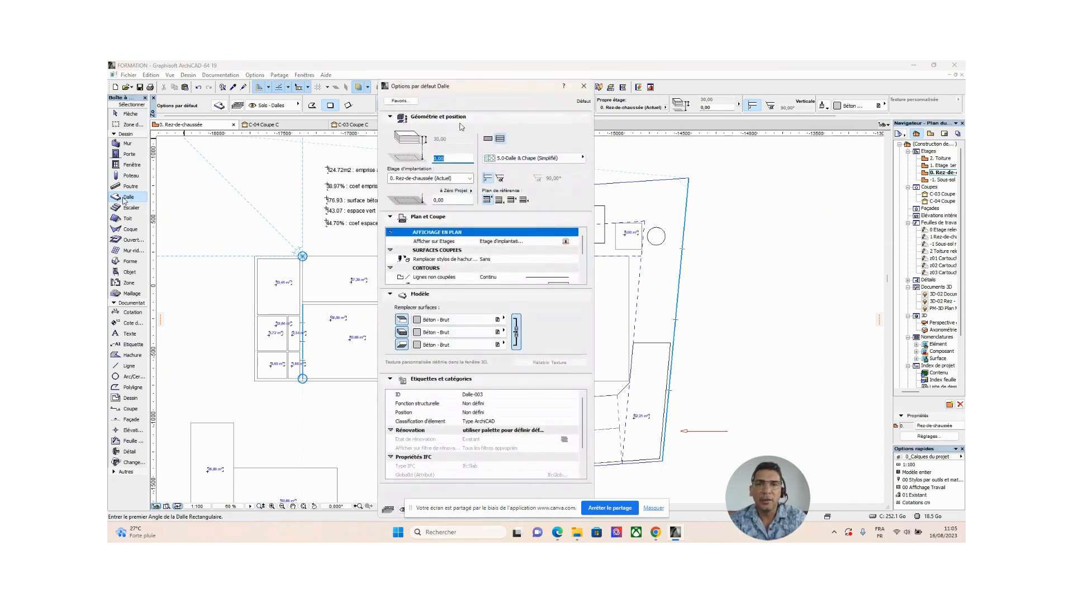
{"action": "left_click", "coordinate": [487, 139]}
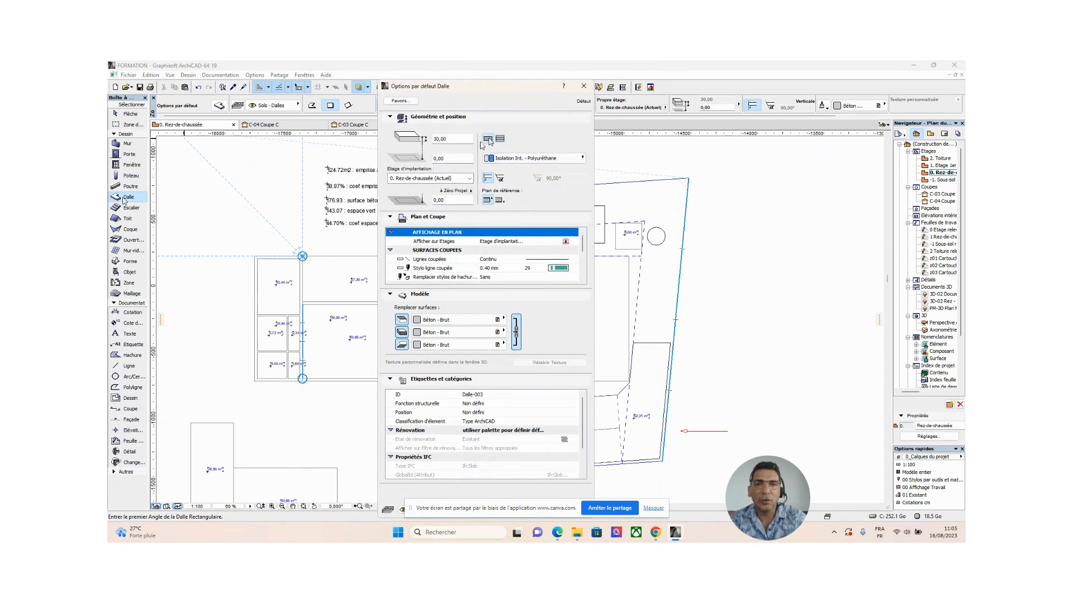
{"action": "left_click", "coordinate": [499, 139]}
{"action": "left_click", "coordinate": [489, 139]}
{"action": "double_click", "coordinate": [445, 139]}
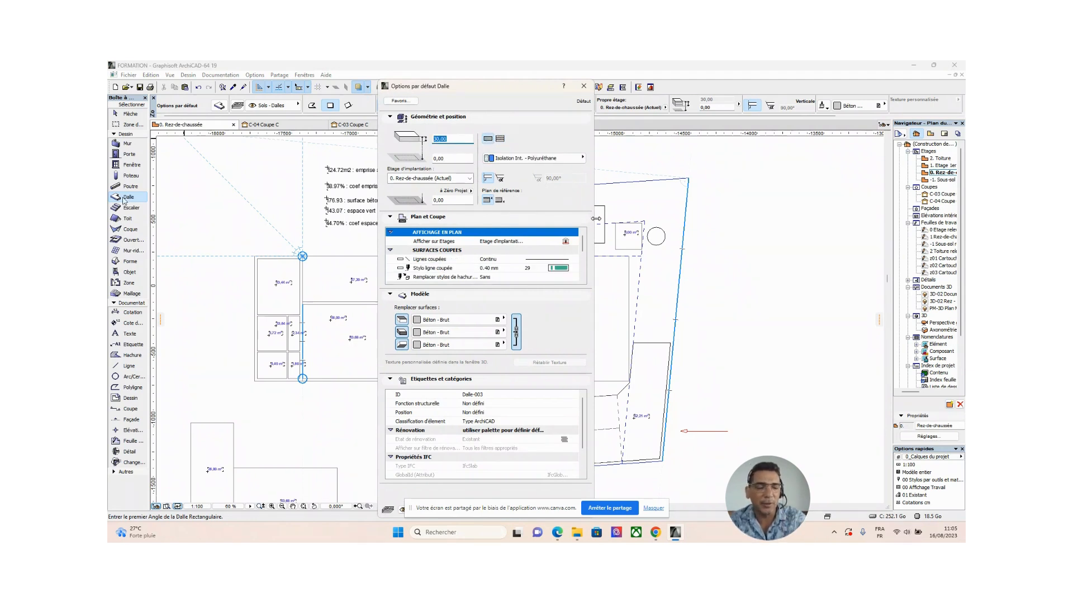
{"action": "type", "text": "340"}
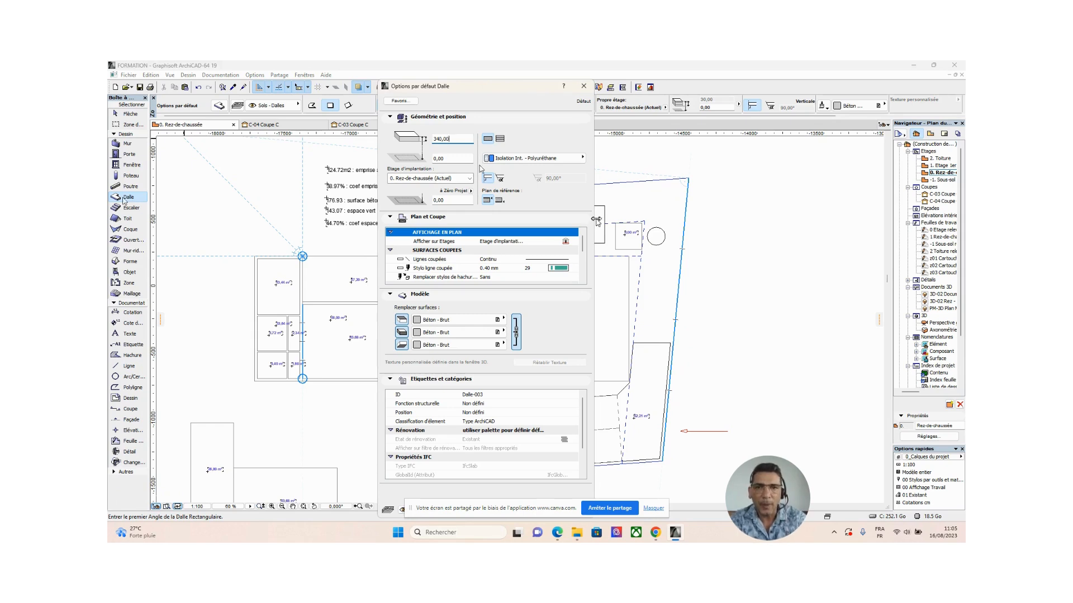
Set the default slab's elevation relative to its home storey, Rez-de-chaussée, to 340.
{"action": "left_click", "coordinate": [458, 160]}
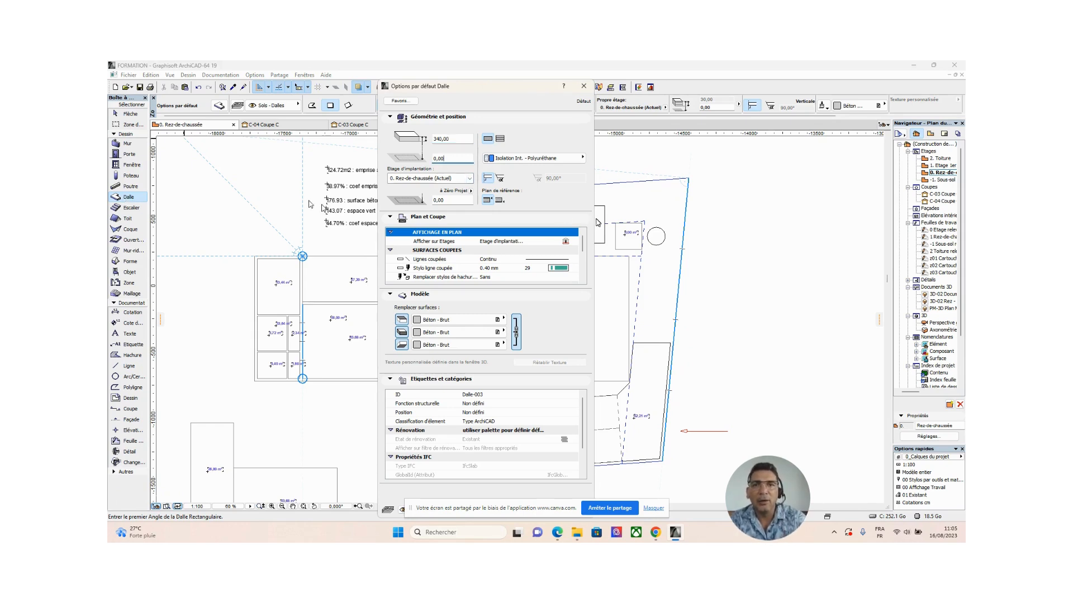
{"action": "double_click", "coordinate": [453, 160]}
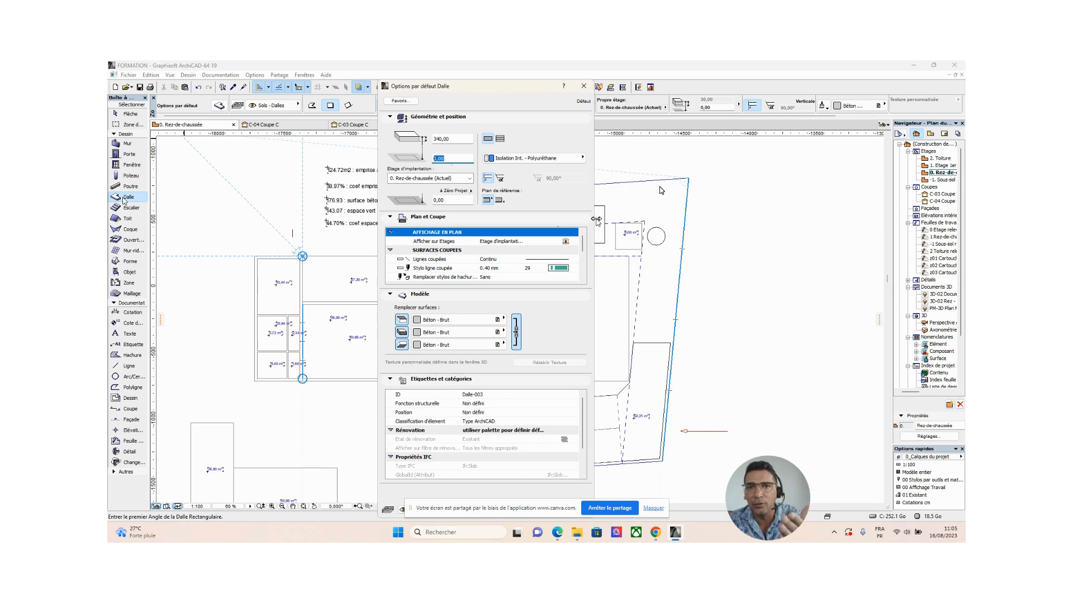
{"action": "type", "text": "34"}
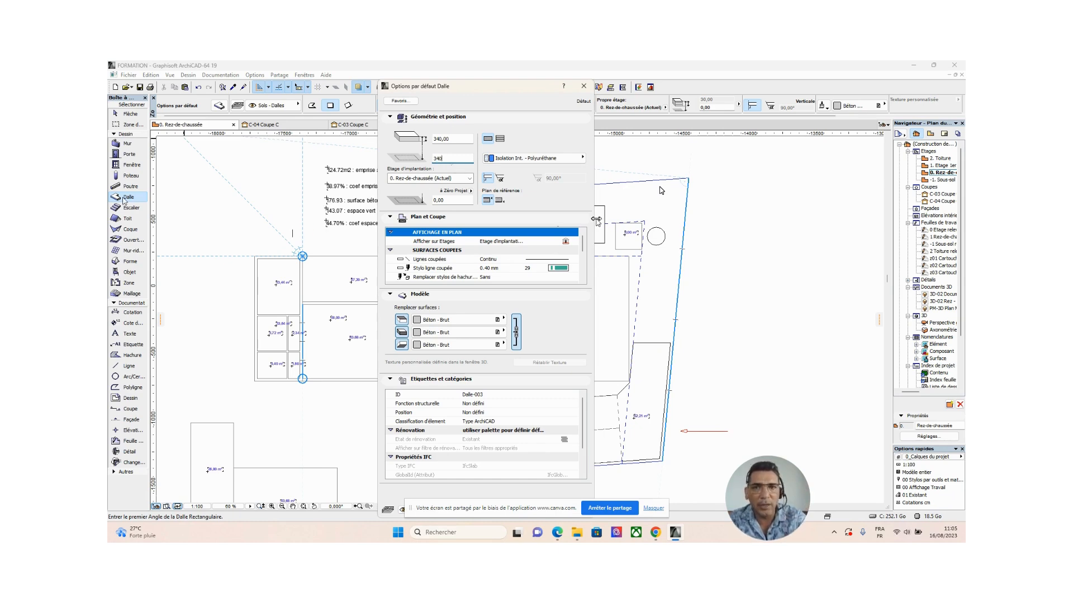
{"action": "type", "text": "0"}
{"action": "key", "text": "Return"}
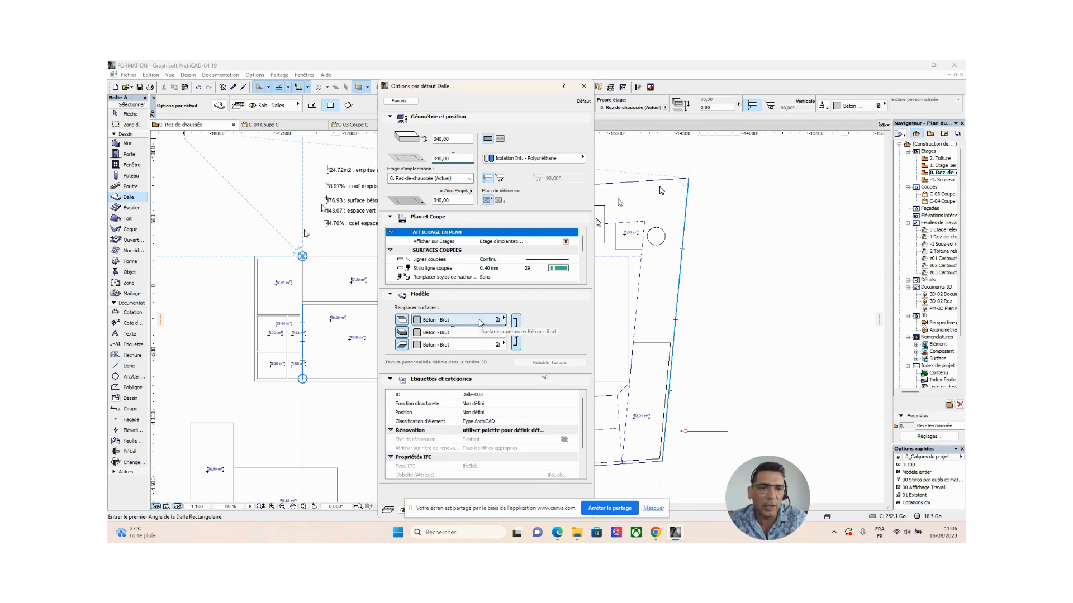
Look through the materials available for the slab's top surface override, such as Bois - Noyer vertical.
{"action": "left_click", "coordinate": [474, 322]}
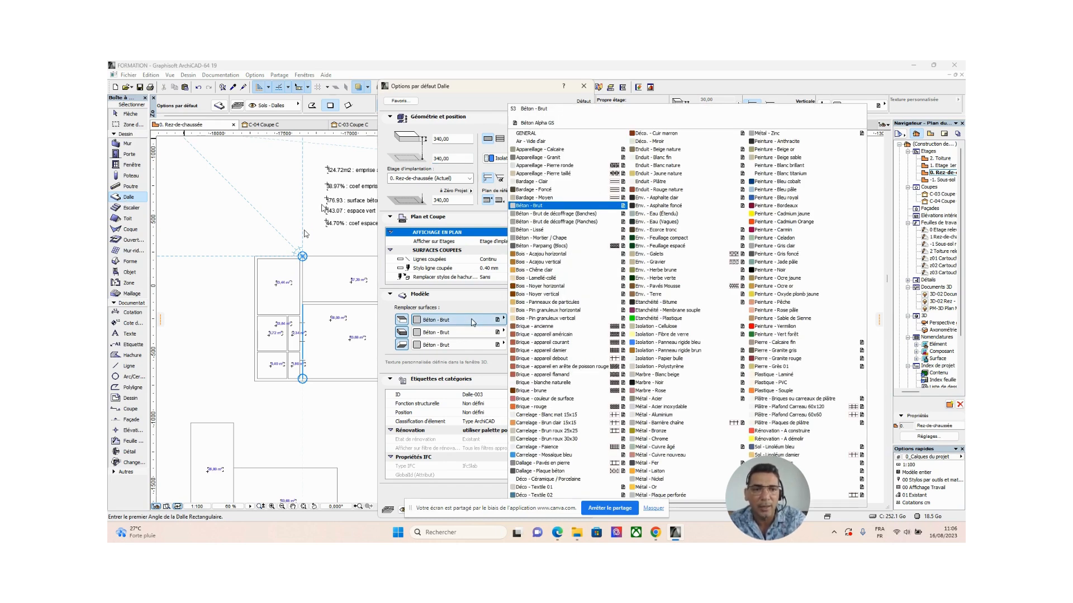
{"action": "left_click", "coordinate": [471, 322]}
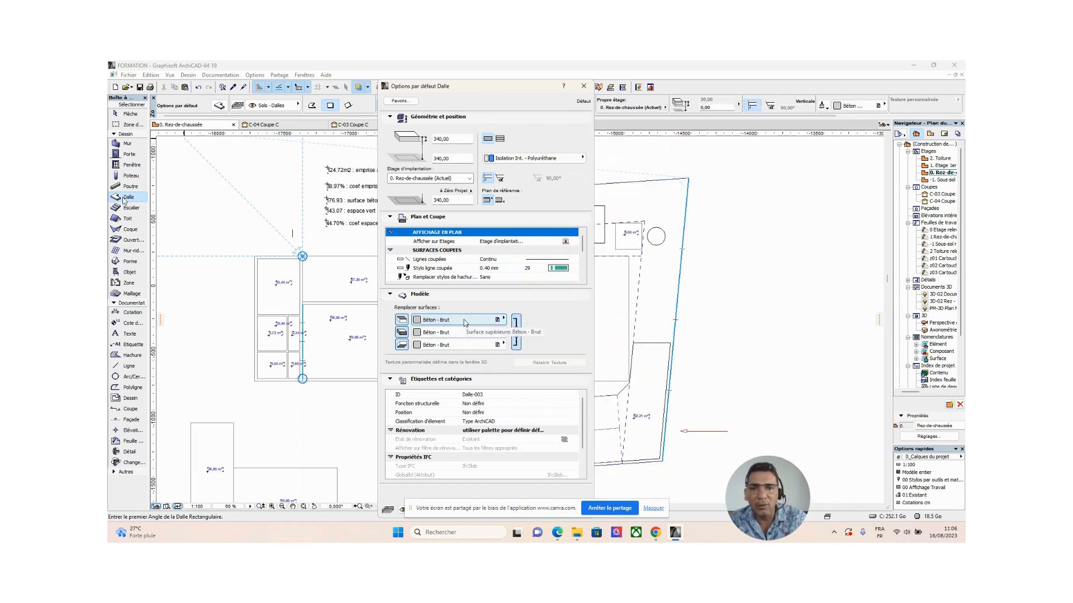
{"action": "left_click", "coordinate": [465, 323]}
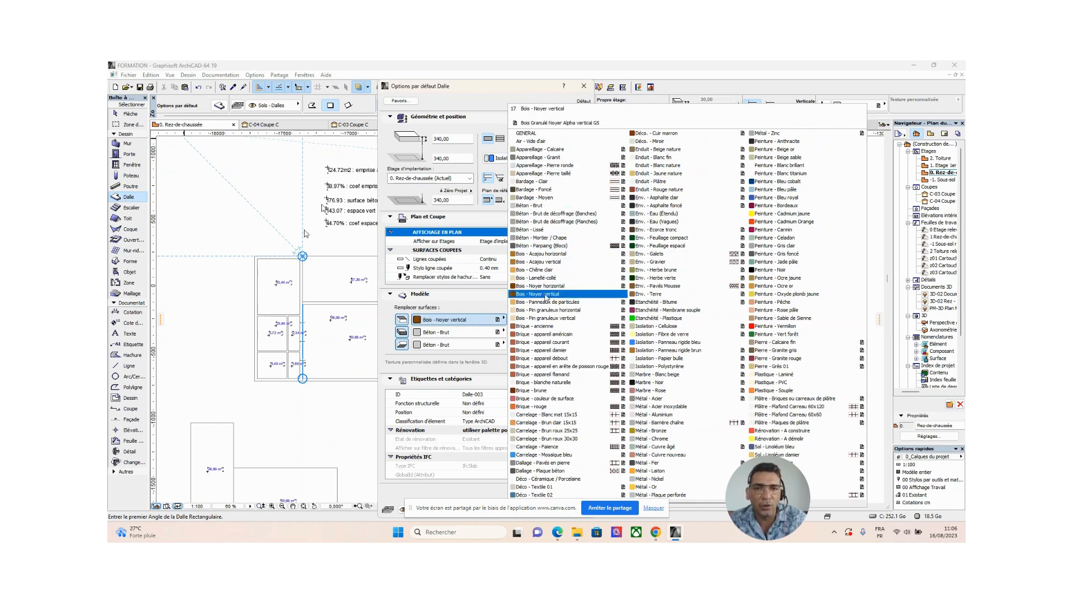
{"action": "left_click", "coordinate": [440, 322]}
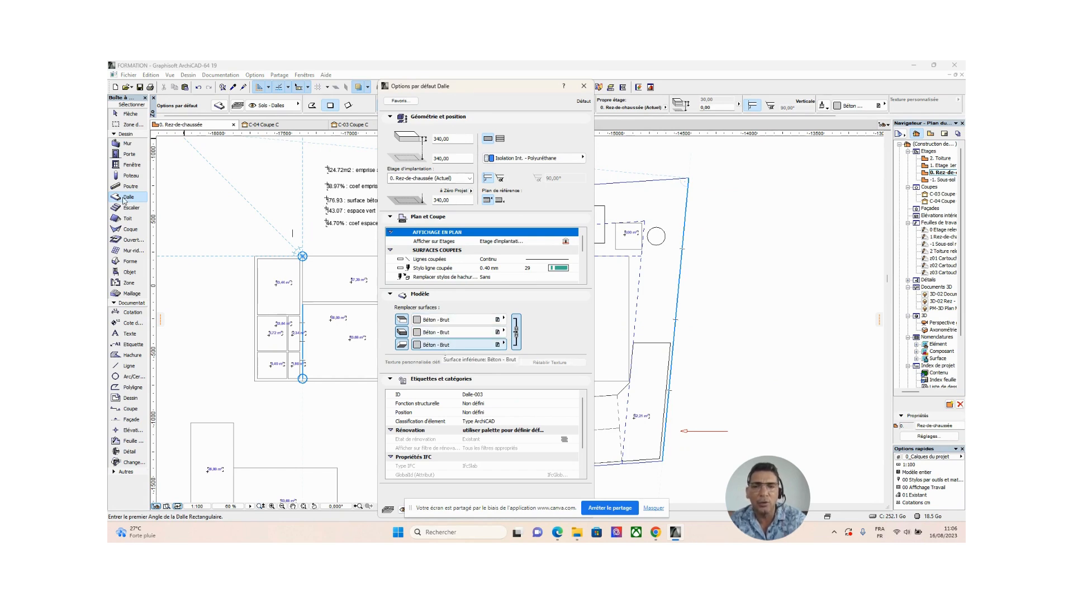
Try Isolation - Fibre de verre on the slab's edge and bottom with the surfaces unlinked, and link all surfaces again.
{"action": "left_click", "coordinate": [516, 334]}
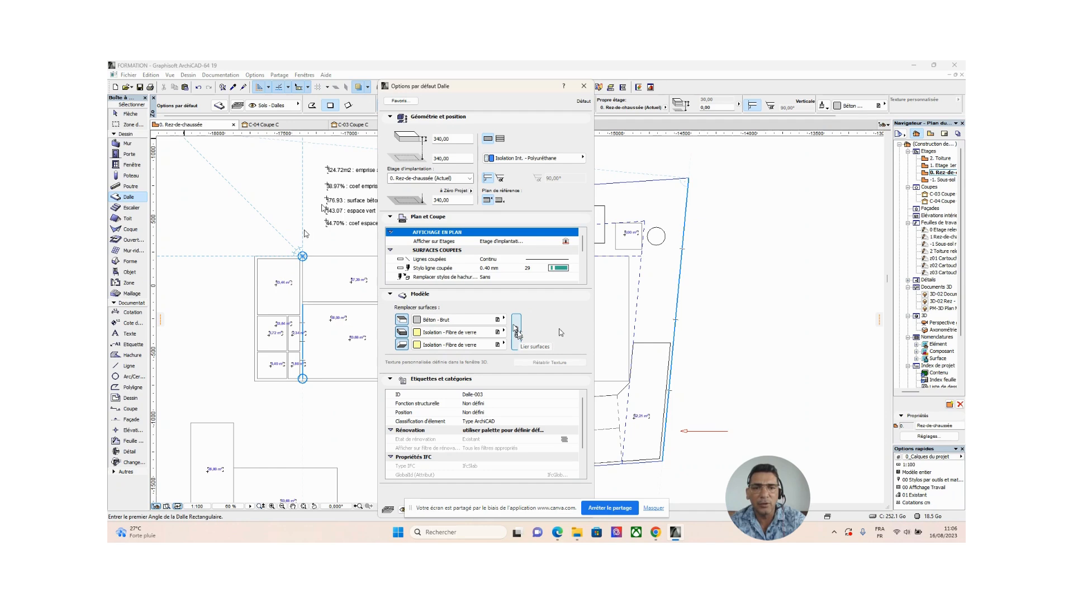
{"action": "left_click", "coordinate": [516, 333]}
{"action": "left_click", "coordinate": [516, 333]}
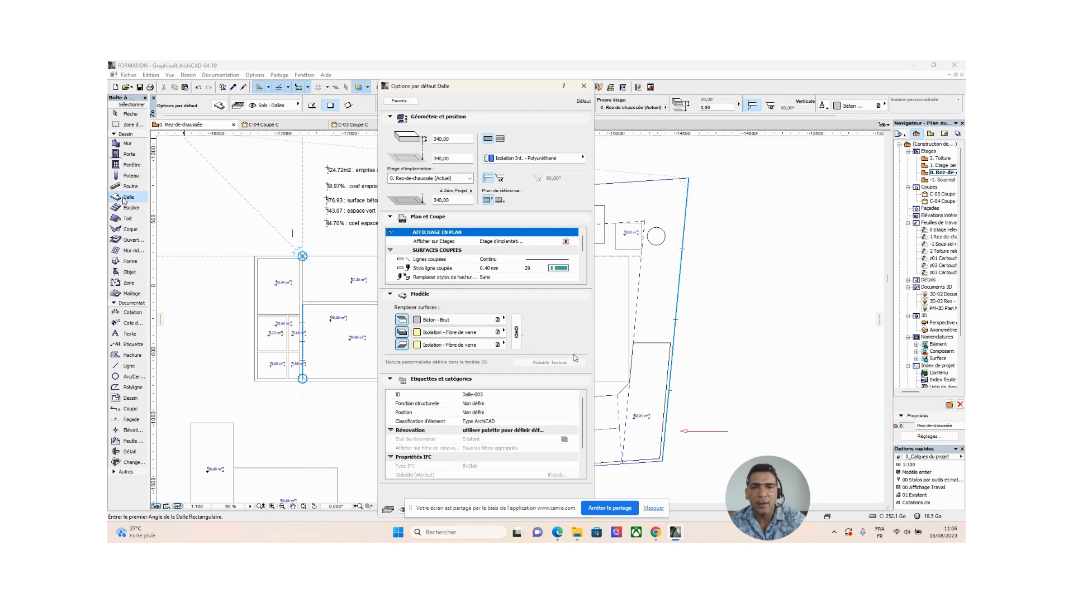
{"action": "left_click", "coordinate": [516, 341]}
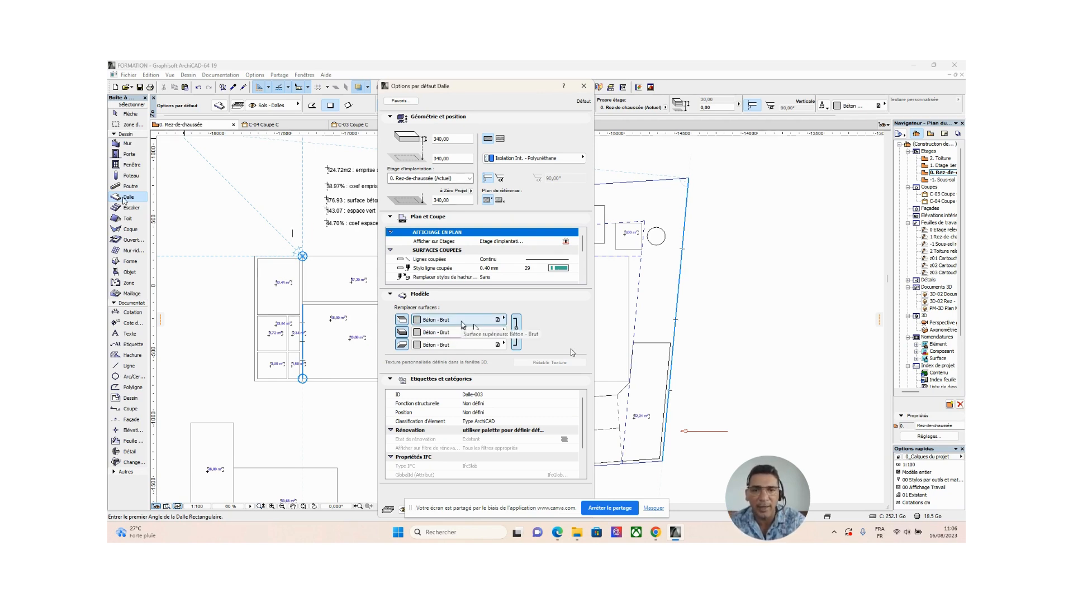
Override all linked slab surfaces with Isolation - Fibre de verre and confirm the slab defaults.
{"action": "left_click", "coordinate": [461, 322]}
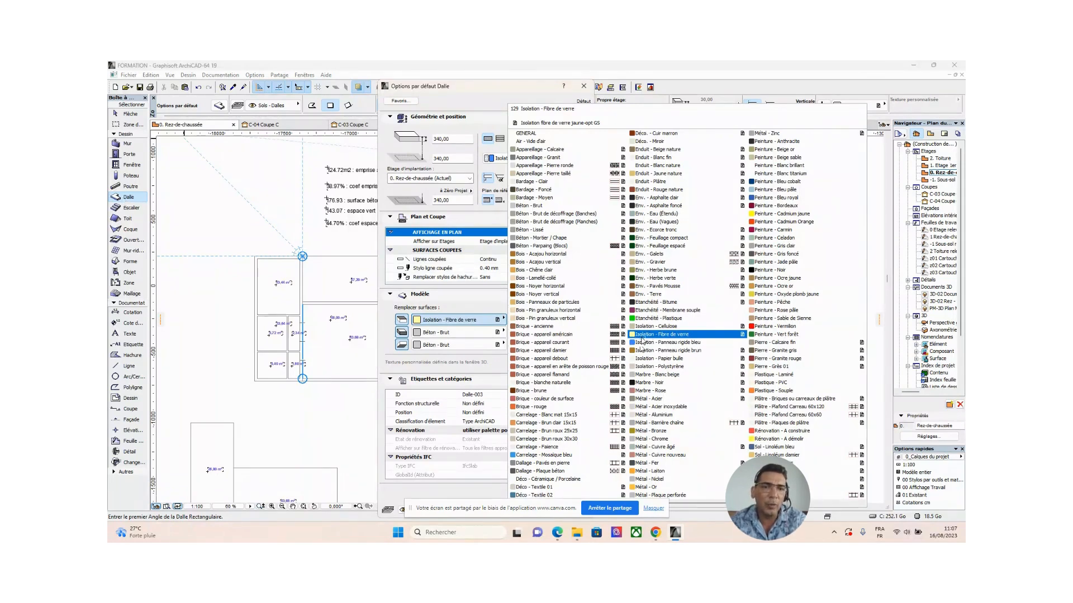
{"action": "left_click", "coordinate": [644, 339]}
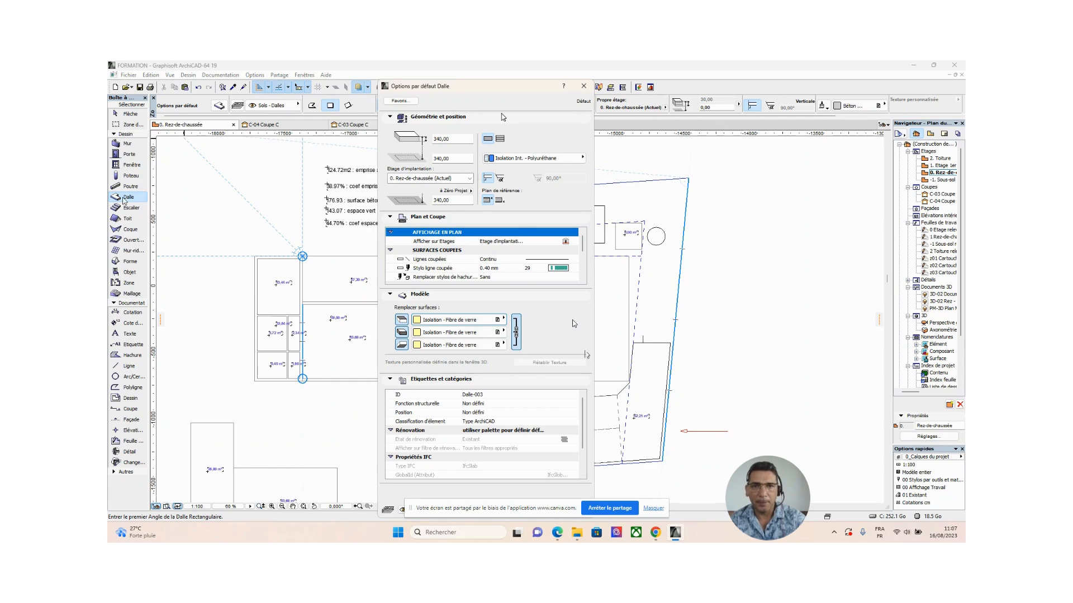
{"action": "left_click_drag", "start_coordinate": [511, 89], "coordinate": [509, 60]}
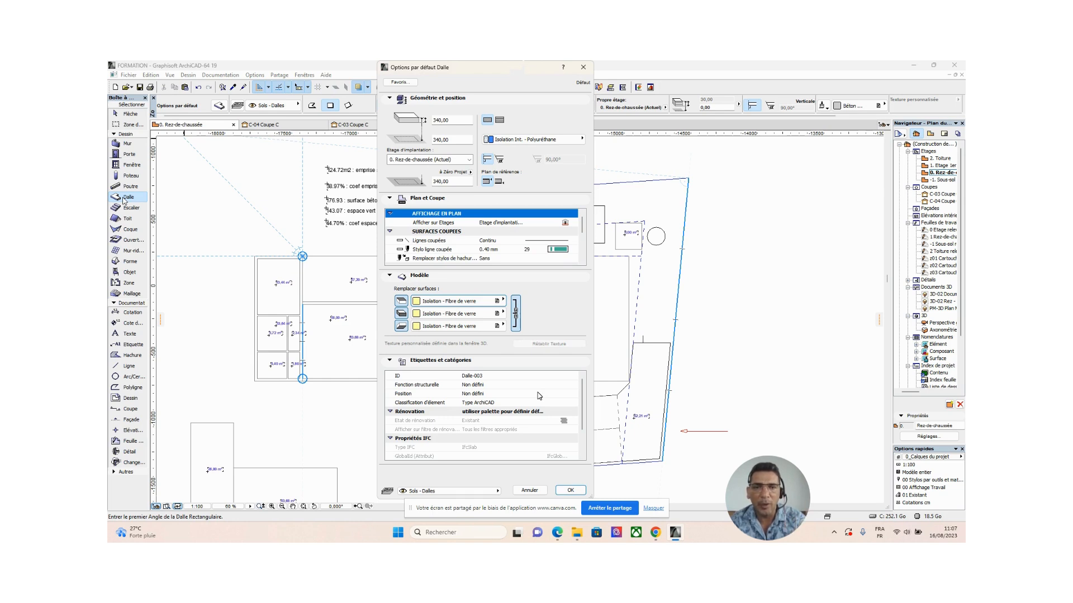
{"action": "left_click", "coordinate": [571, 491]}
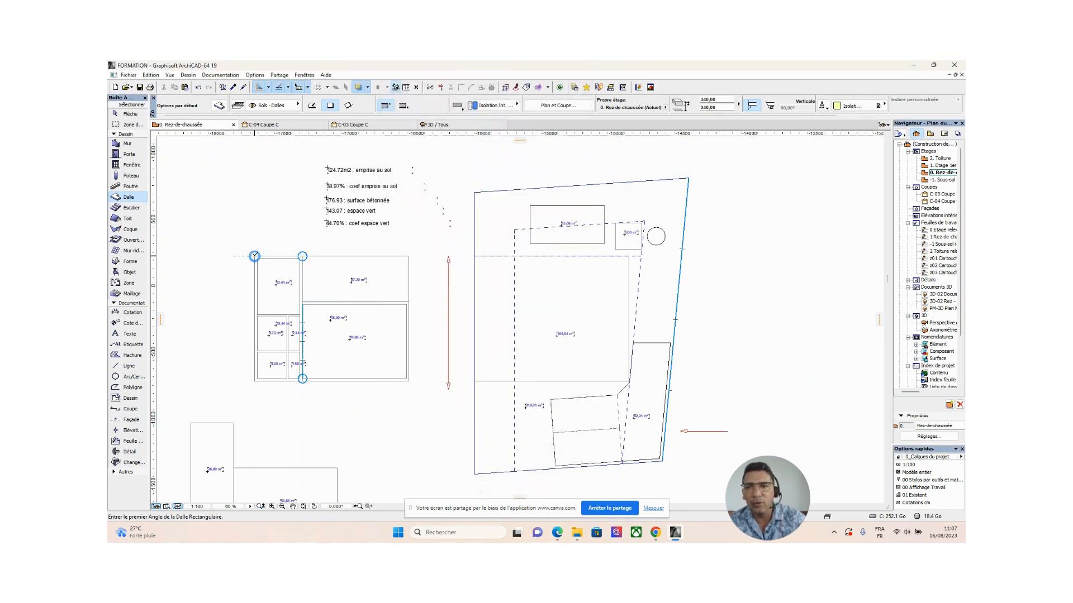
Draw a trial rectangular slab over the narrow room block of the ground-floor plan and undo it.
{"action": "left_click", "coordinate": [254, 256]}
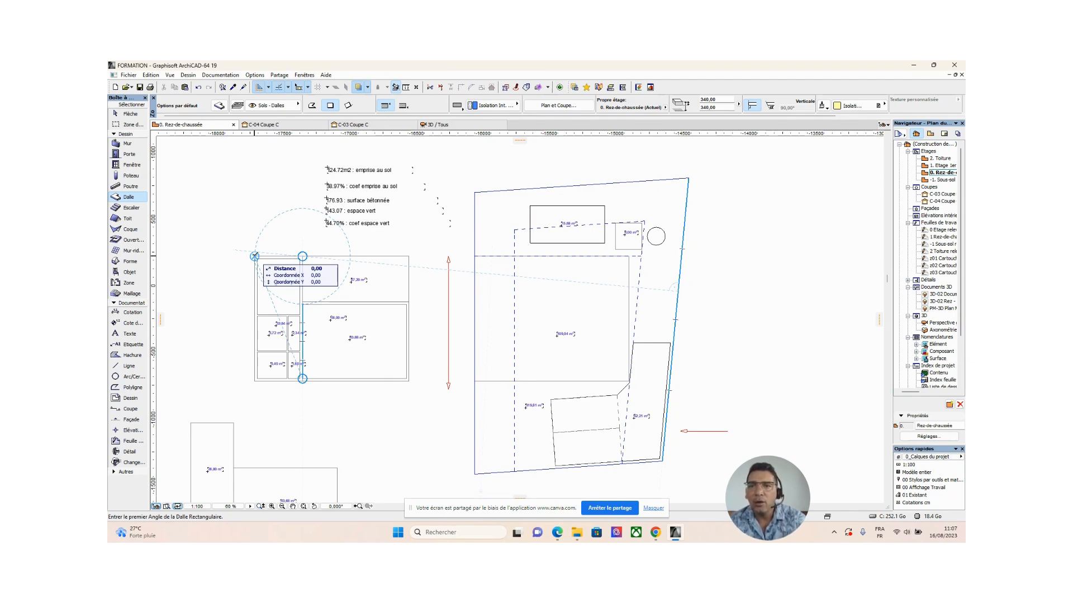
{"action": "scroll", "coordinate": [254, 257], "scroll_direction": "up", "scroll_amount": 4}
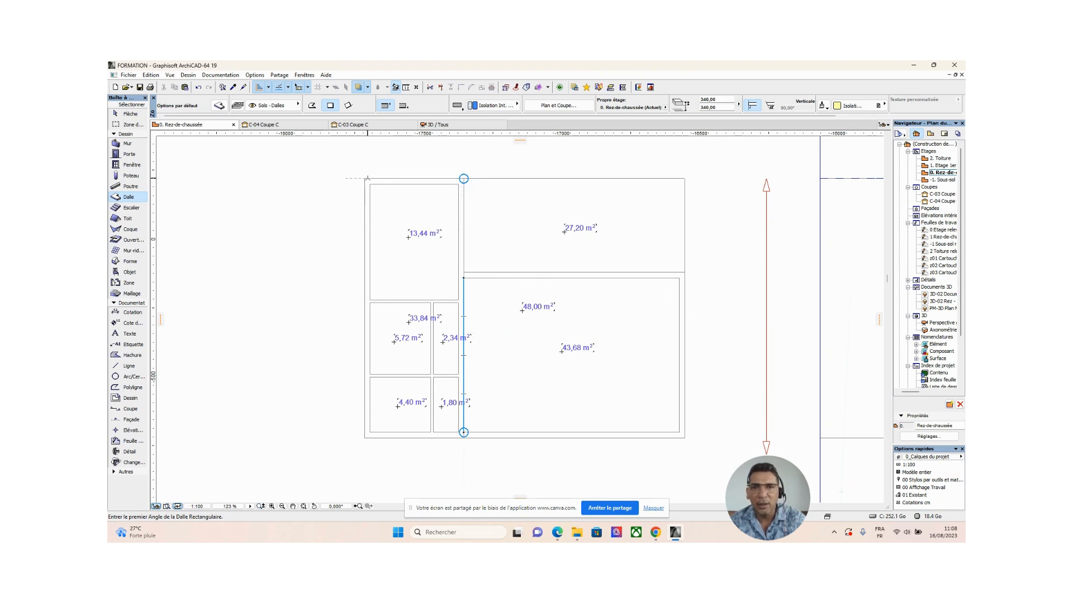
{"action": "scroll", "coordinate": [514, 304], "scroll_direction": "down", "scroll_amount": 1}
{"action": "middle_click_drag", "start_coordinate": [514, 304], "coordinate": [504, 318]}
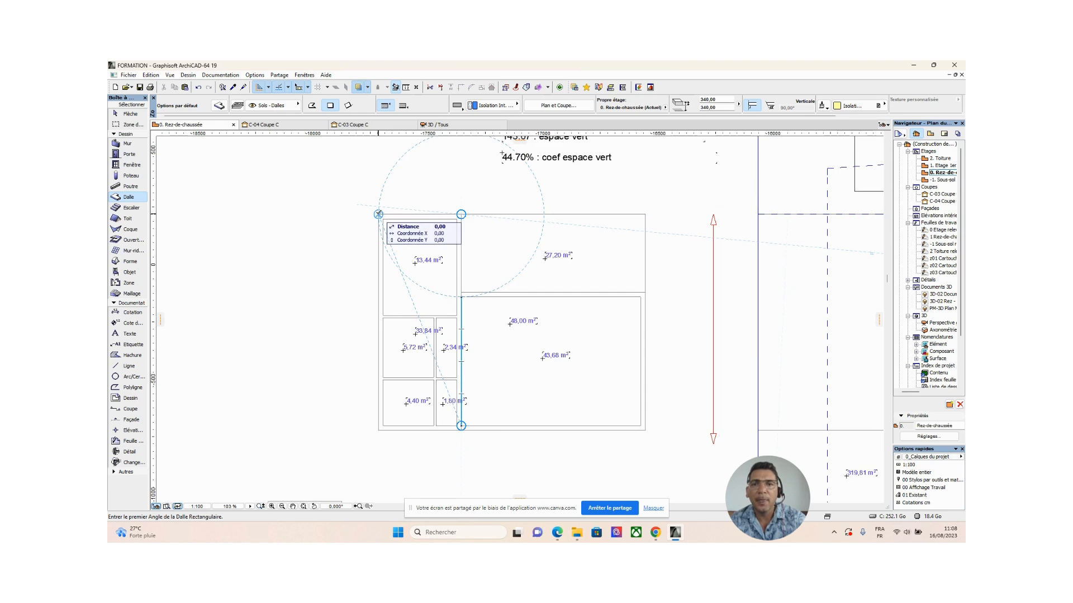
{"action": "left_click", "coordinate": [378, 214]}
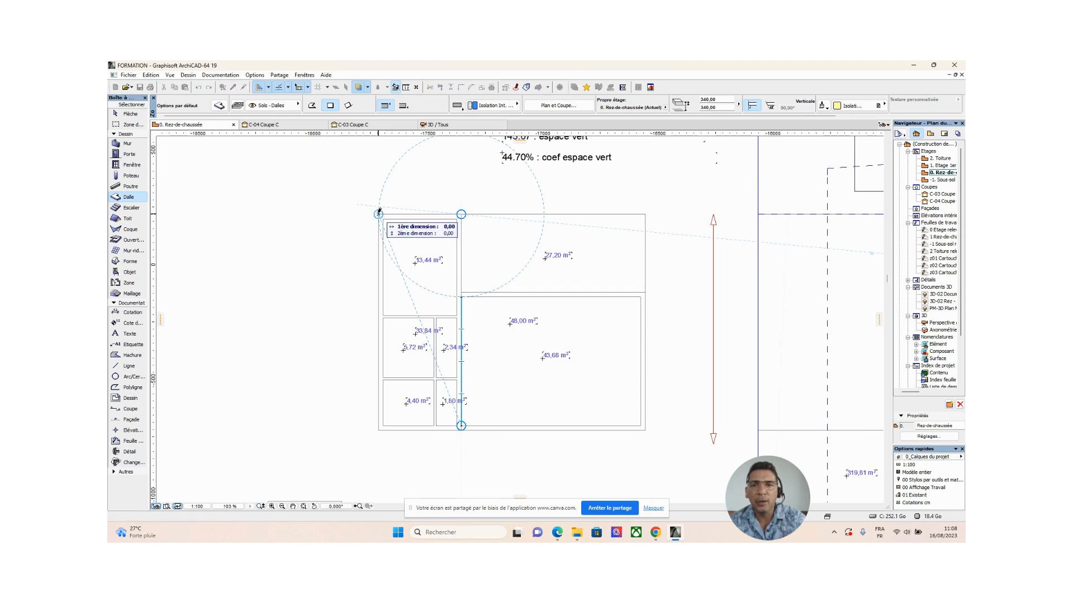
{"action": "left_click", "coordinate": [462, 426]}
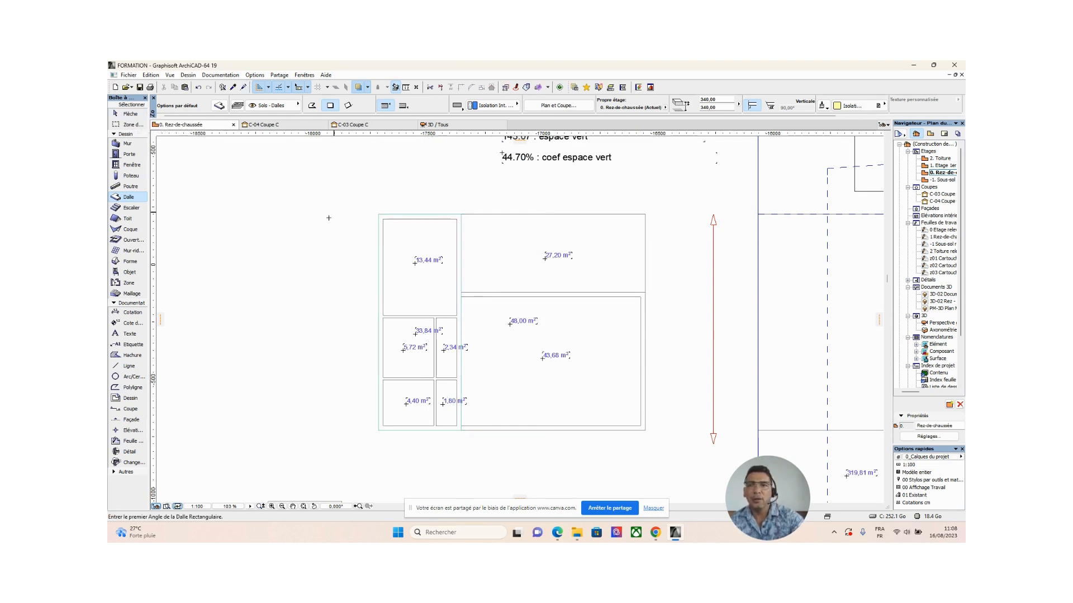
{"action": "left_click", "coordinate": [198, 88]}
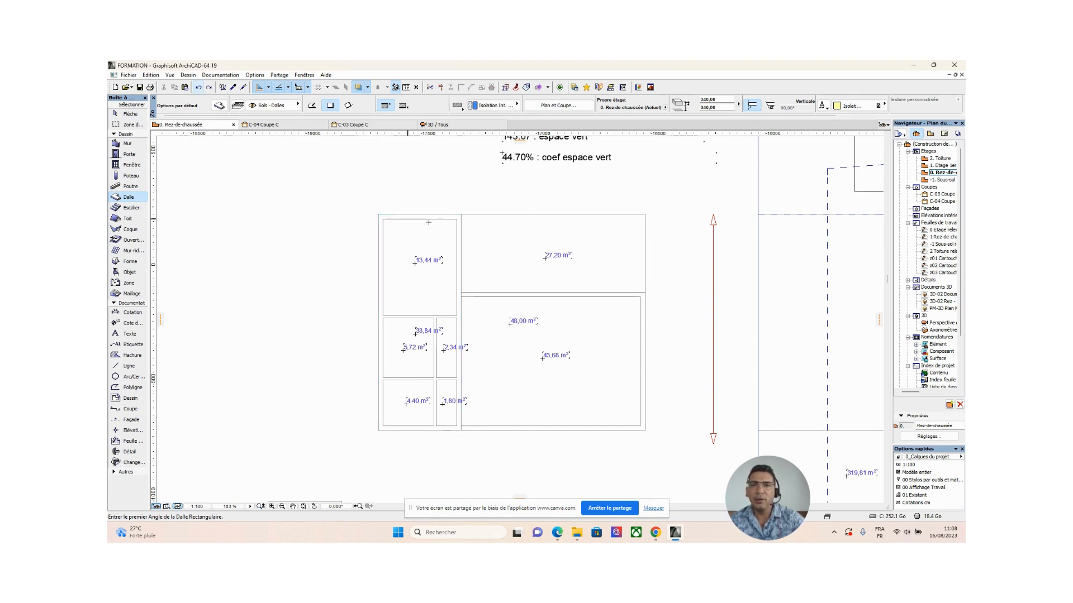
Draw a rectangular slab of 360 by 940 over the full outline of the narrow room block.
{"action": "left_click", "coordinate": [379, 212]}
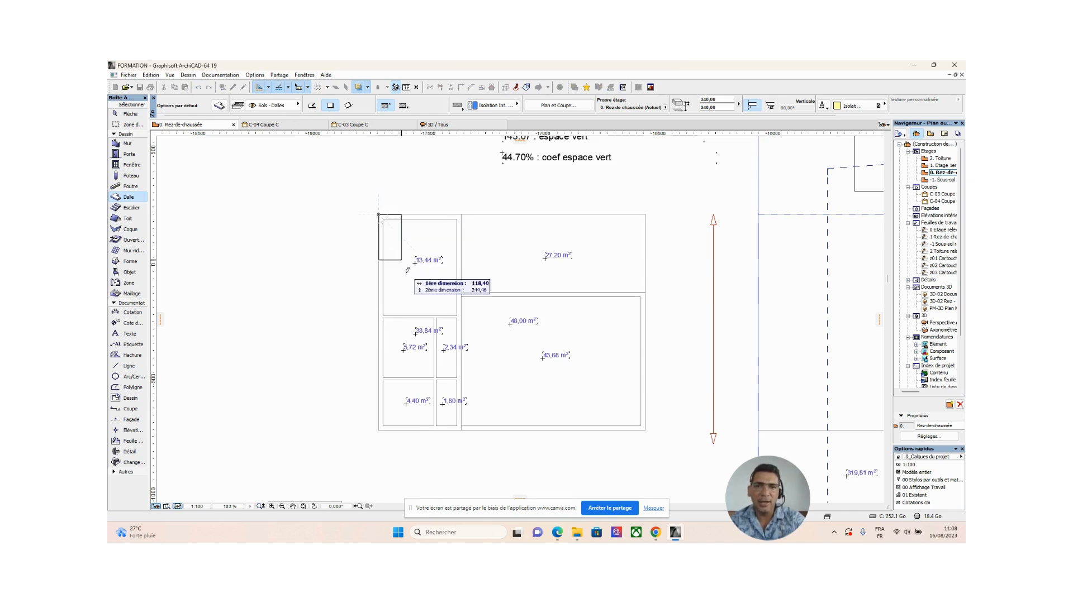
{"action": "left_click", "coordinate": [462, 427]}
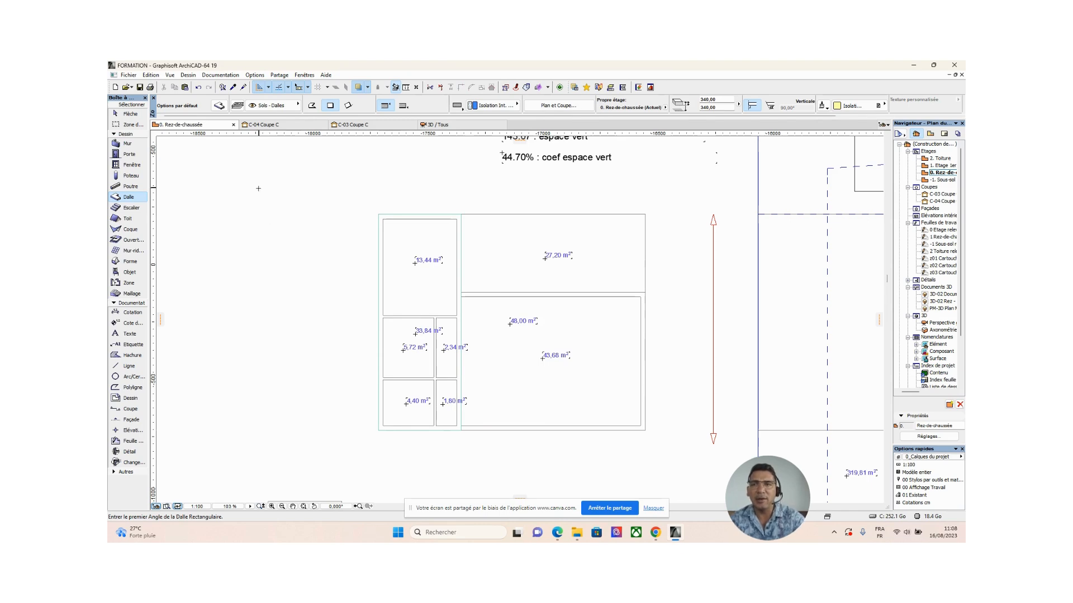
Use the Arrow tool to examine the overlapping elements at the new slab's upper-left corner, cycling between the slab and the hatch.
{"action": "left_click", "coordinate": [130, 114]}
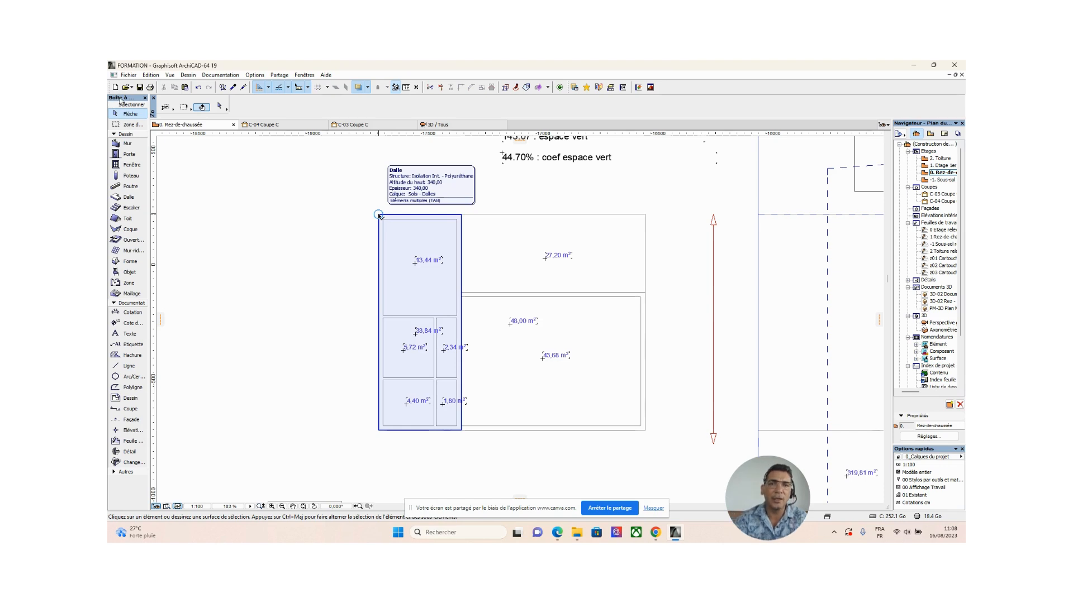
{"action": "left_click", "coordinate": [378, 215]}
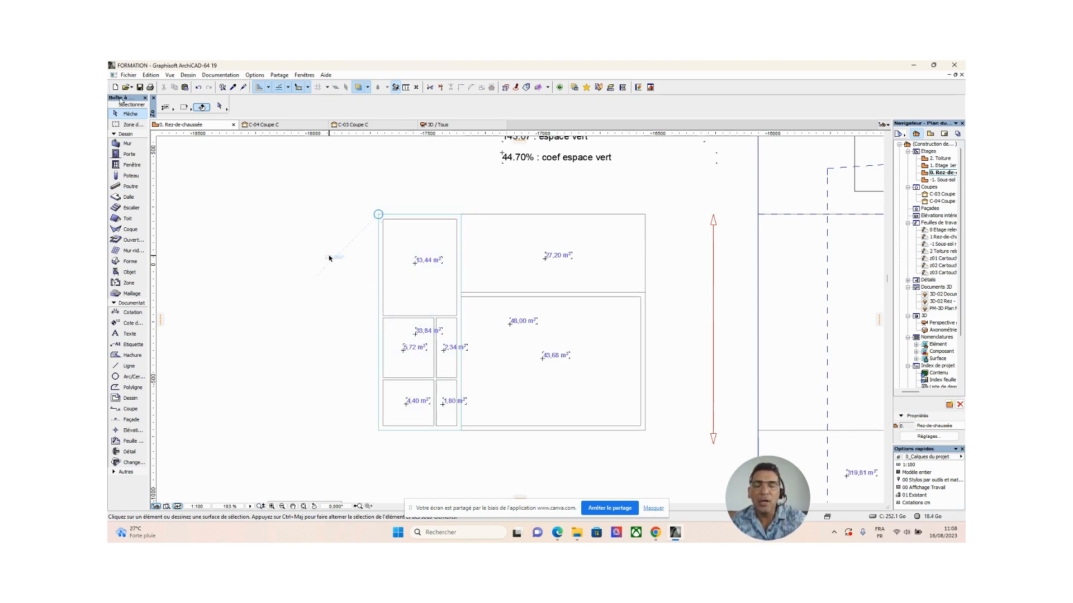
{"action": "left_click", "coordinate": [378, 215]}
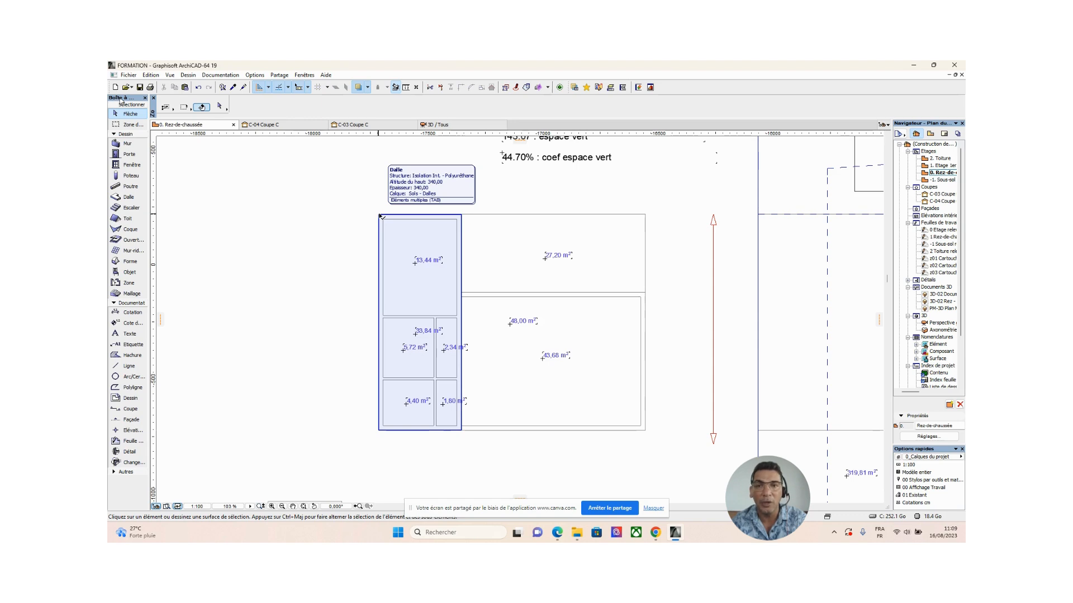
{"action": "key", "text": "Tab"}
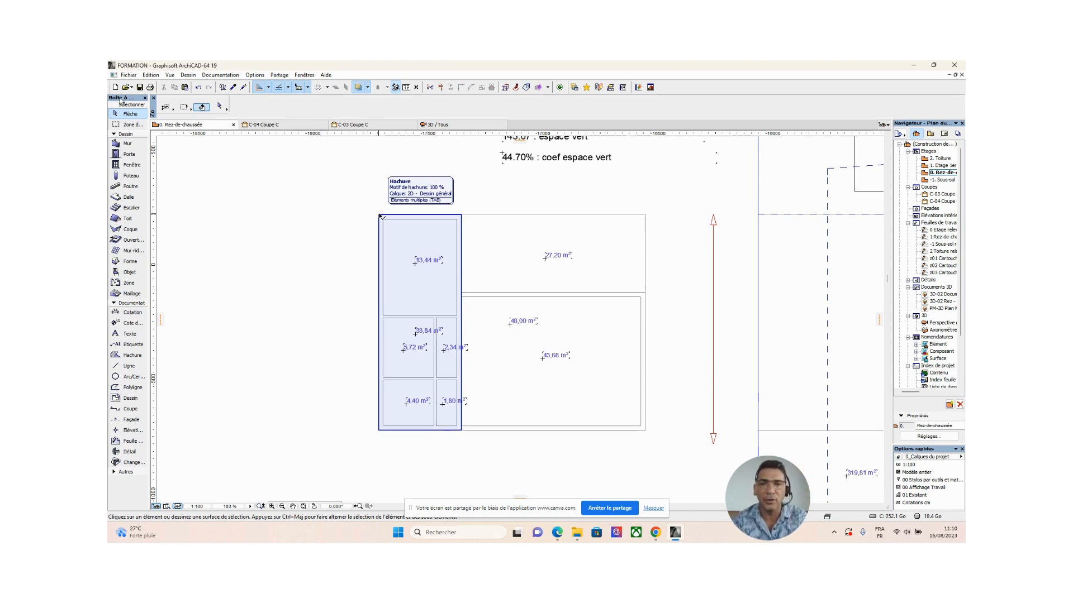
{"action": "key", "text": "Tab"}
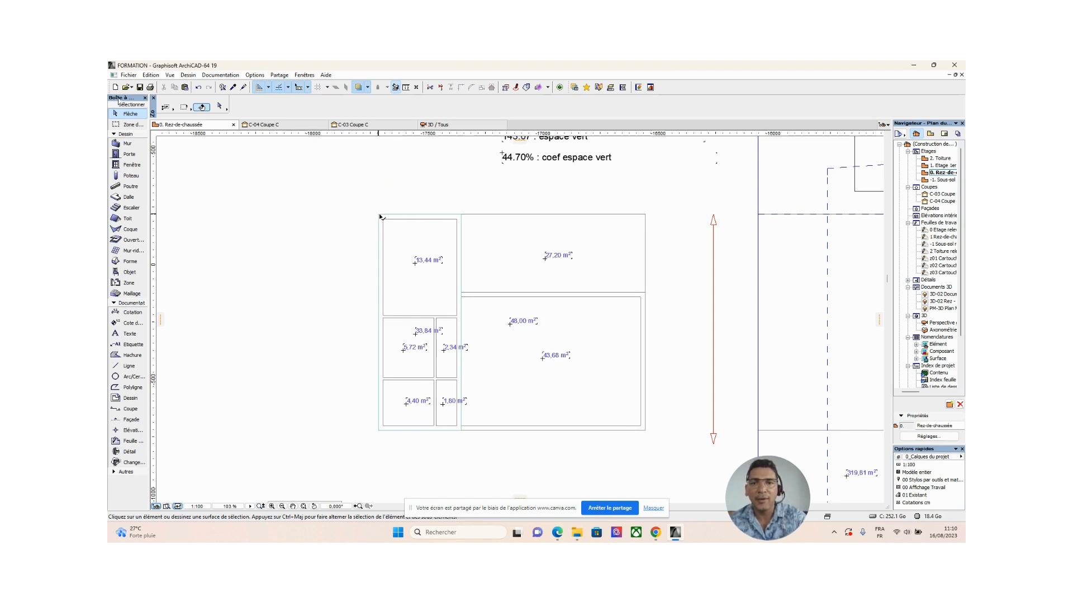
{"action": "mouse_move", "coordinate": [380, 217]}
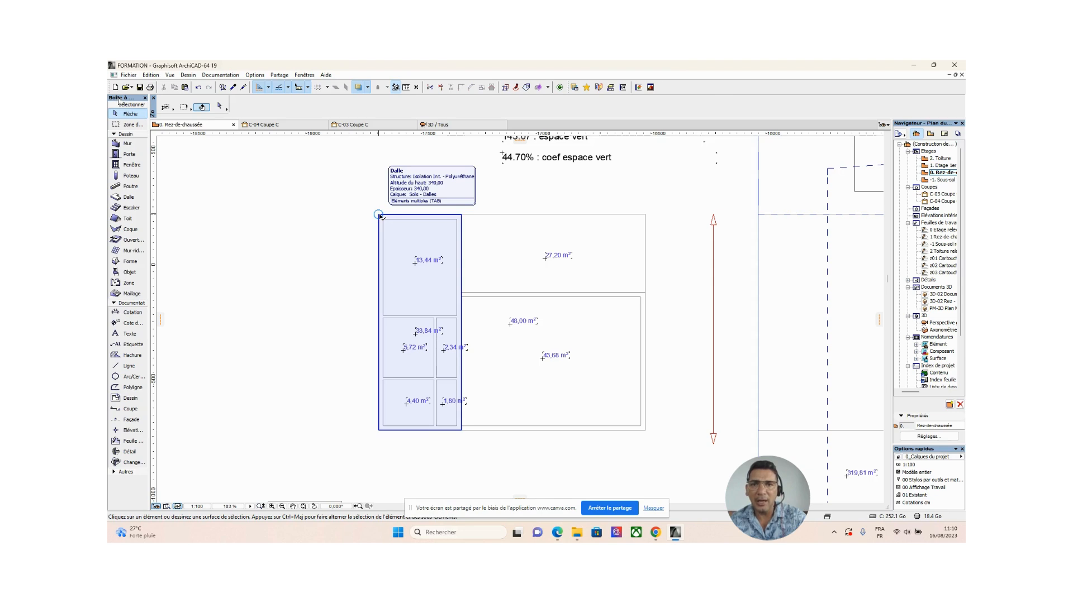
Move the narrow room block's slab by its upper-left corner onto the upper-left corner of the building outline on the site plan.
{"action": "left_click", "coordinate": [380, 216]}
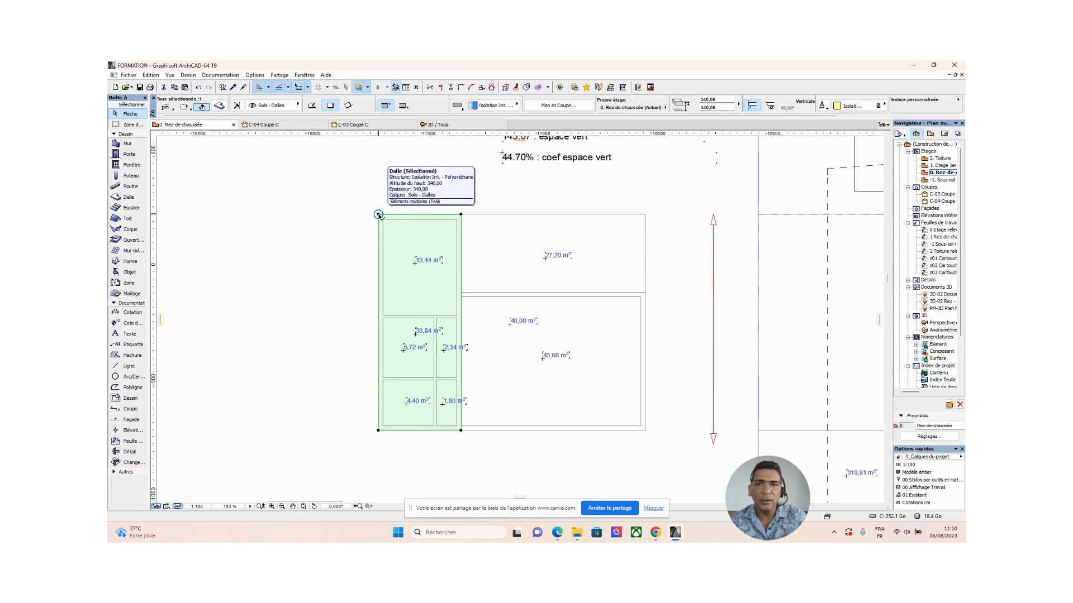
{"action": "left_click", "coordinate": [379, 215]}
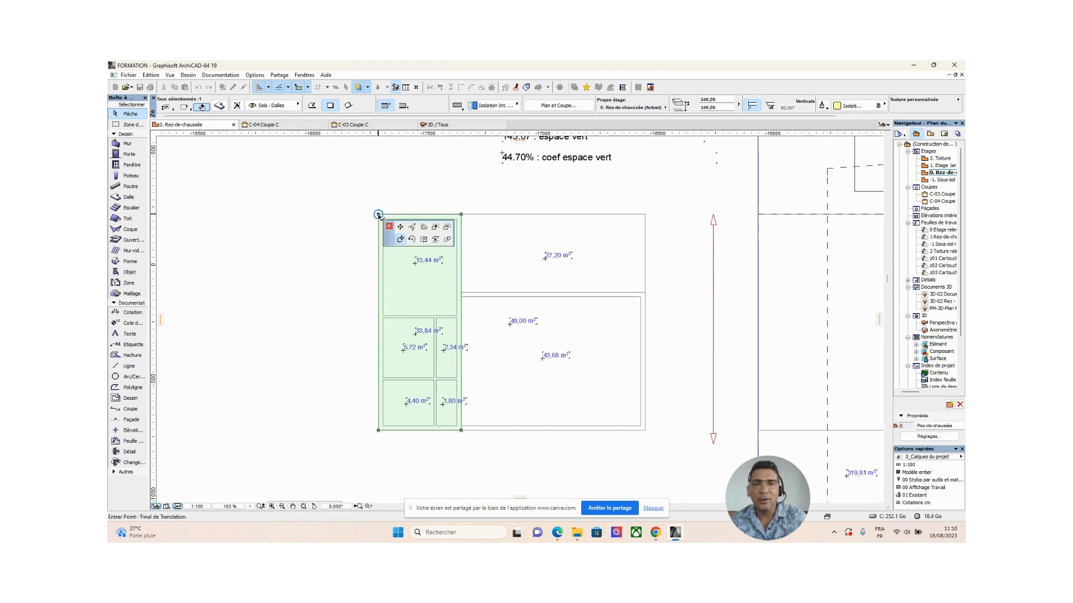
{"action": "left_click", "coordinate": [401, 242]}
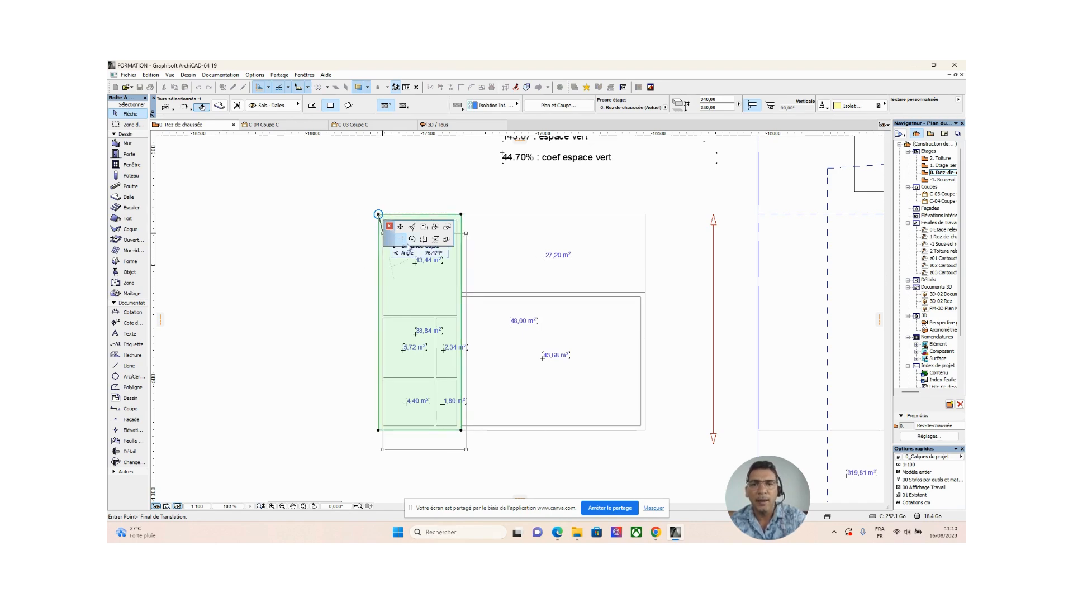
{"action": "middle_click_drag", "start_coordinate": [678, 271], "coordinate": [475, 256]}
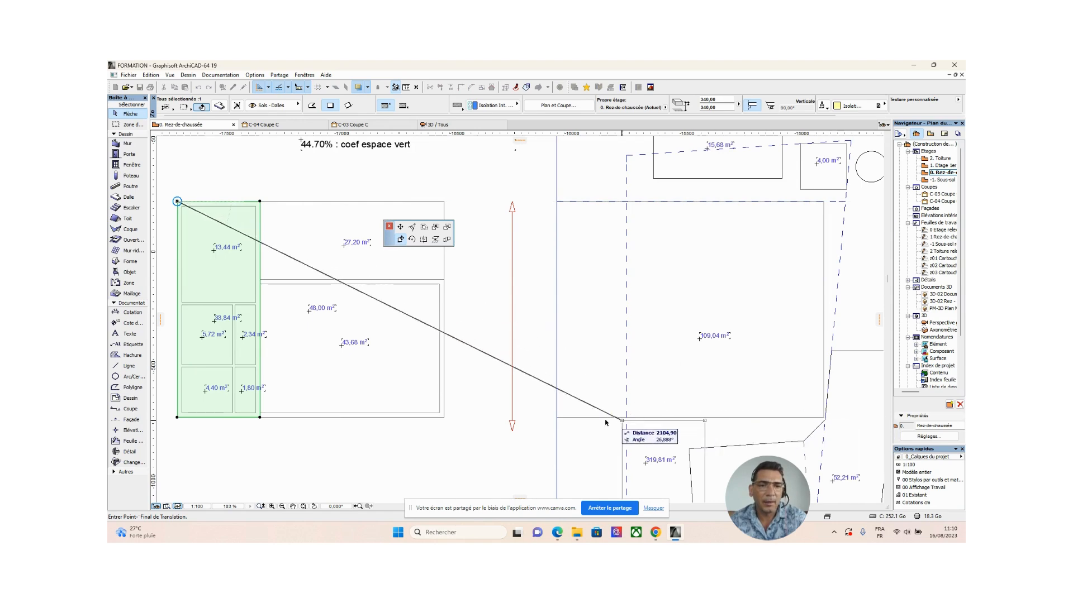
{"action": "left_click", "coordinate": [557, 202]}
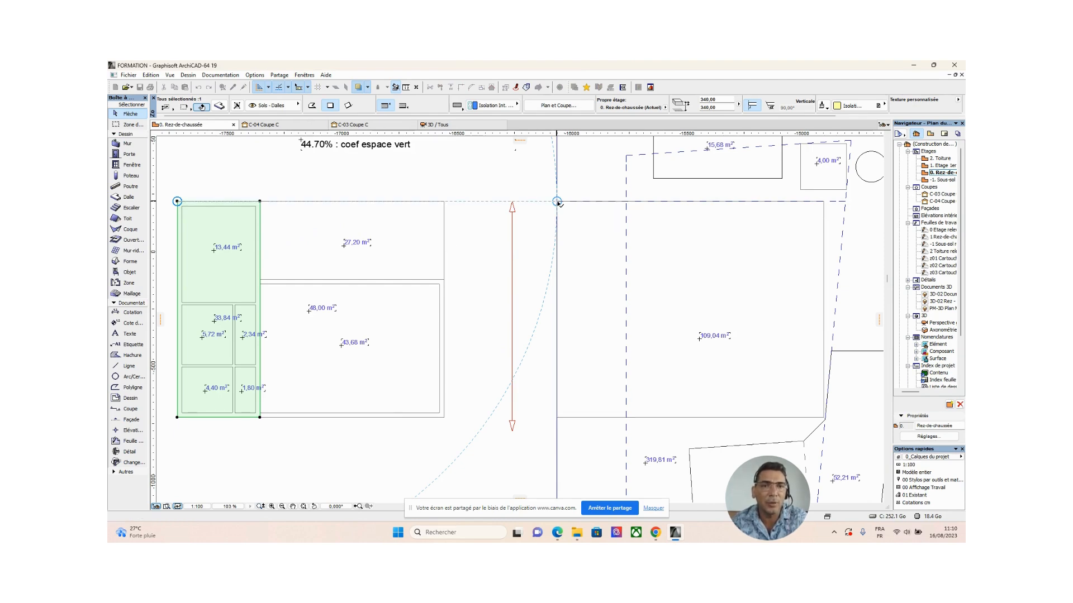
{"action": "scroll", "coordinate": [614, 285], "scroll_direction": "down", "scroll_amount": 3}
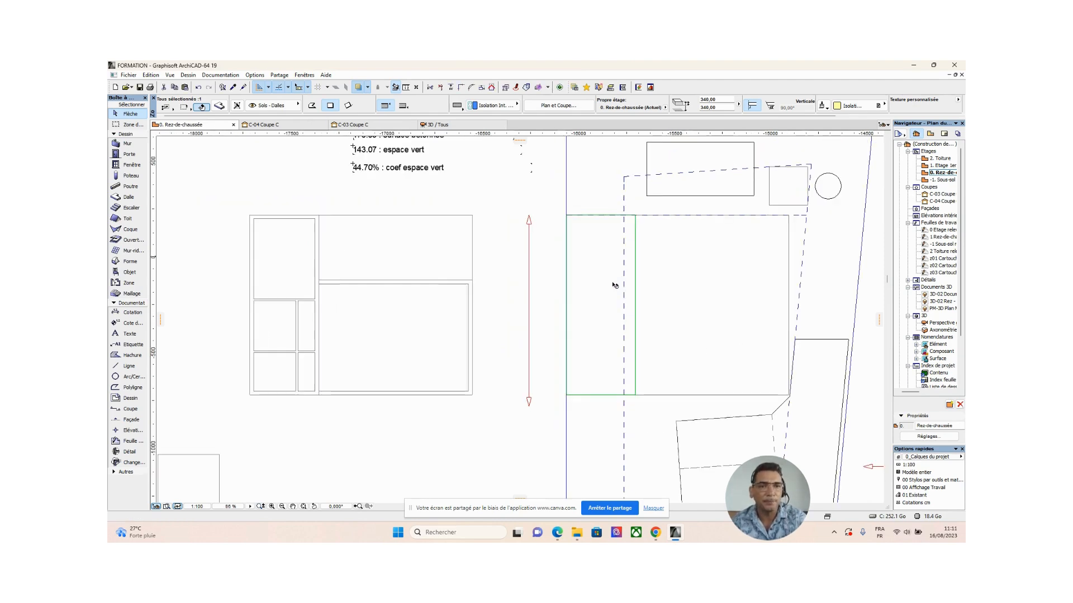
{"action": "left_click", "coordinate": [406, 430]}
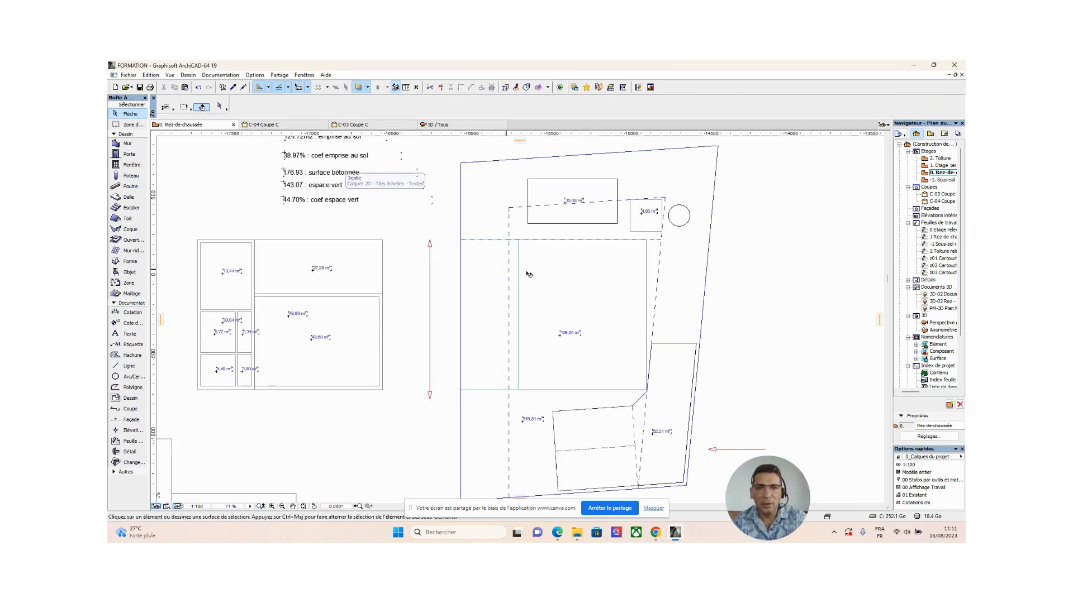
Examine the moved slab in plan and as a volume on the terrain in the 3D view, and return to the ground-floor plan.
{"action": "left_click", "coordinate": [519, 291]}
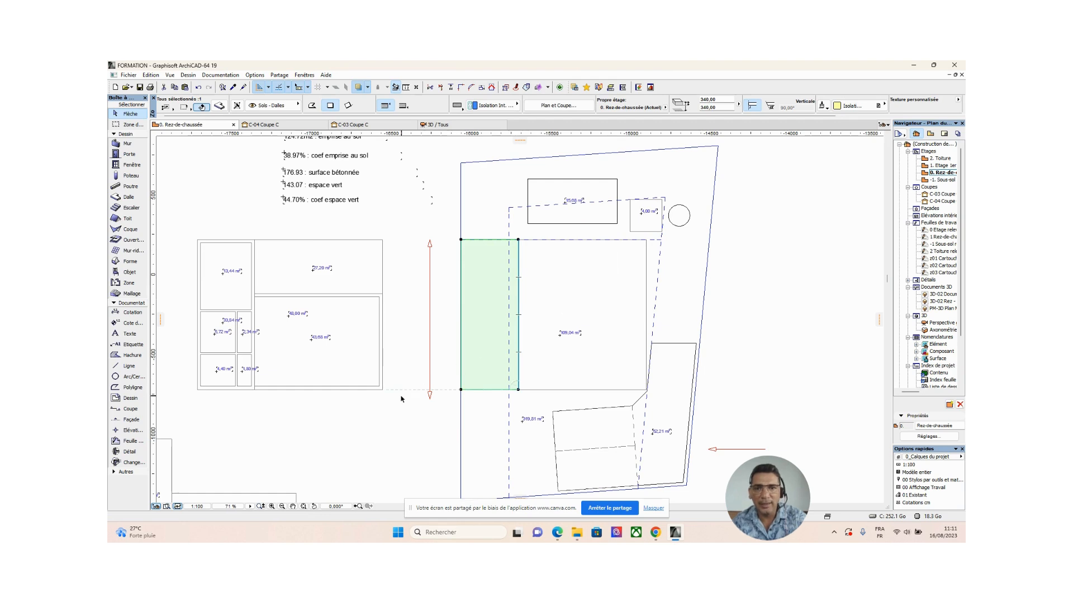
{"action": "left_click", "coordinate": [399, 418]}
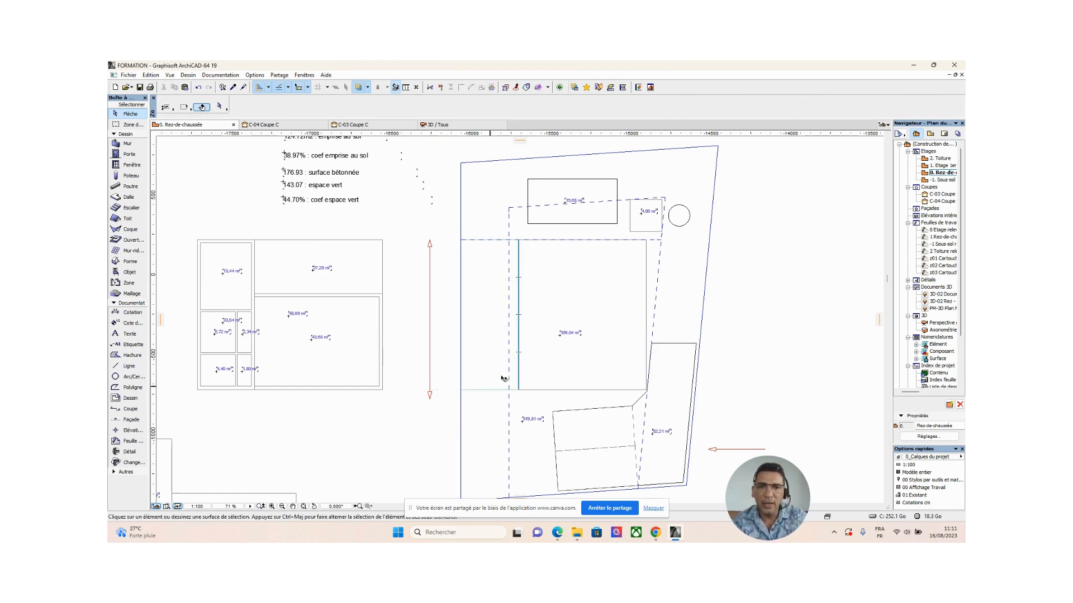
{"action": "scroll", "coordinate": [503, 375], "scroll_direction": "down", "scroll_amount": 2}
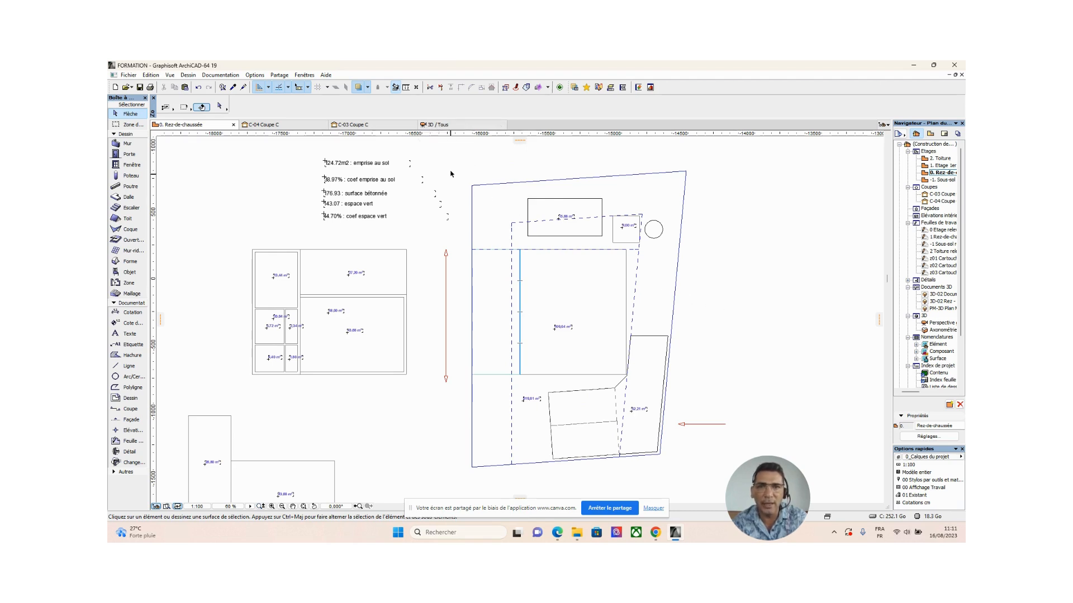
{"action": "left_click", "coordinate": [455, 127]}
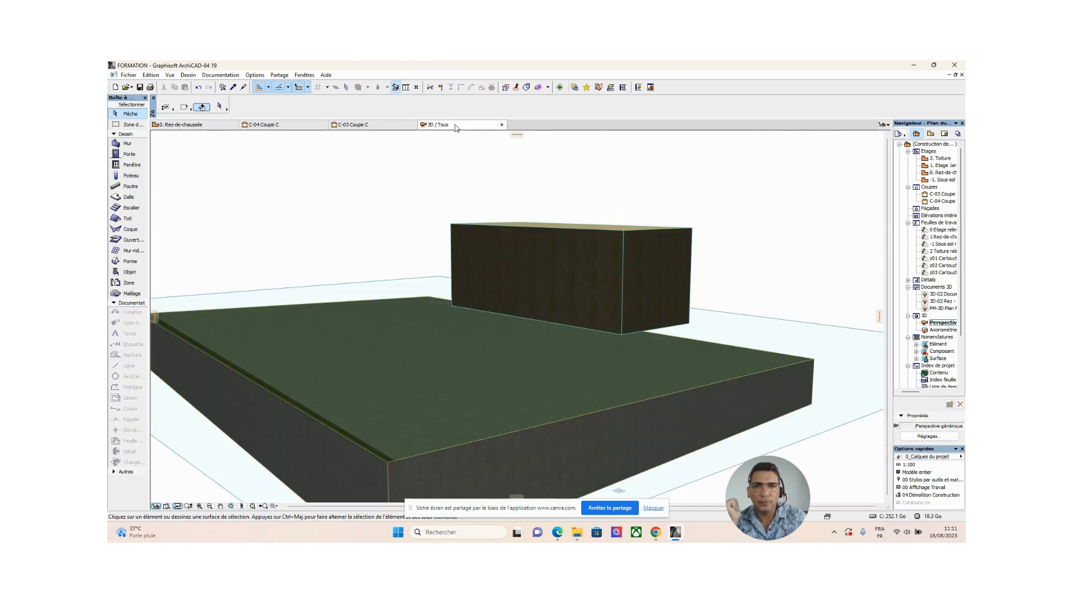
{"action": "scroll", "coordinate": [460, 342], "scroll_direction": "up", "scroll_amount": 3}
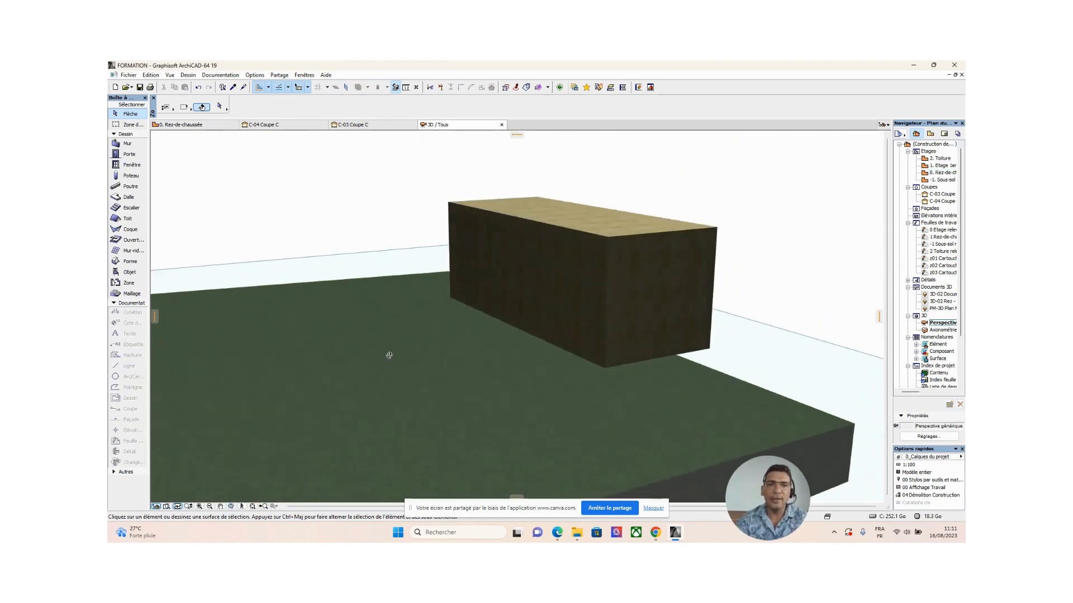
{"action": "middle_click_drag", "start_coordinate": [390, 356], "coordinate": [548, 347], "text": "shift"}
{"action": "scroll", "coordinate": [376, 342], "scroll_direction": "down", "scroll_amount": 3}
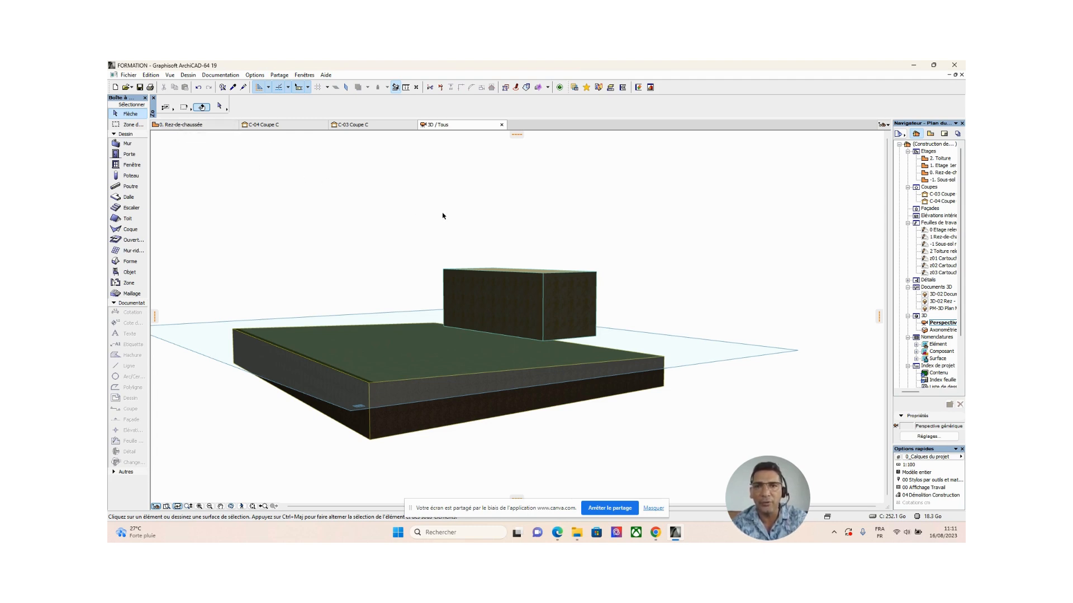
{"action": "key", "text": "F2"}
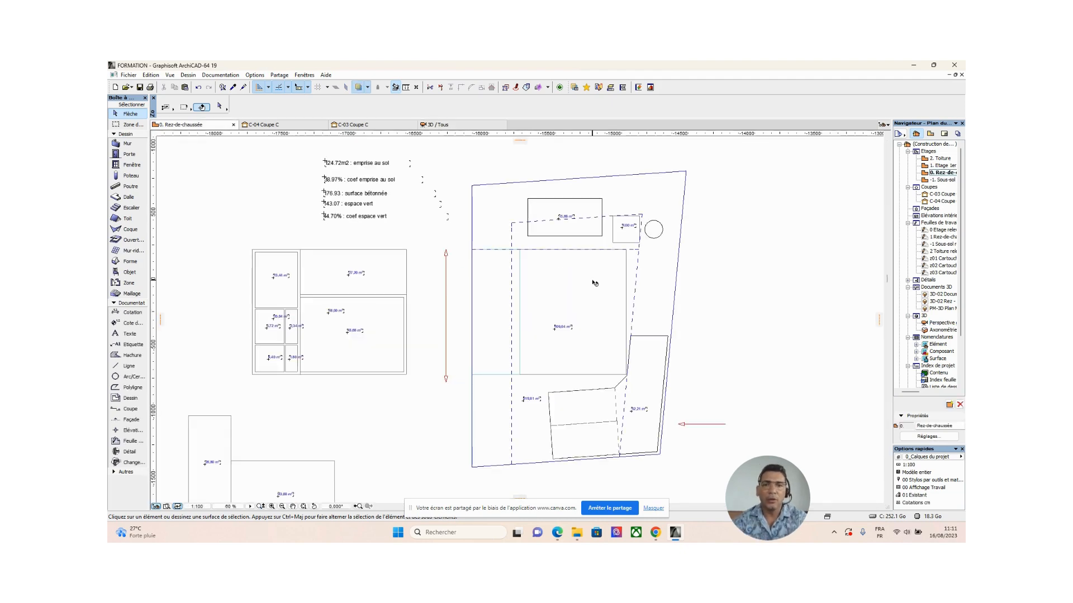
{"action": "middle_click_drag", "start_coordinate": [344, 381], "coordinate": [408, 379]}
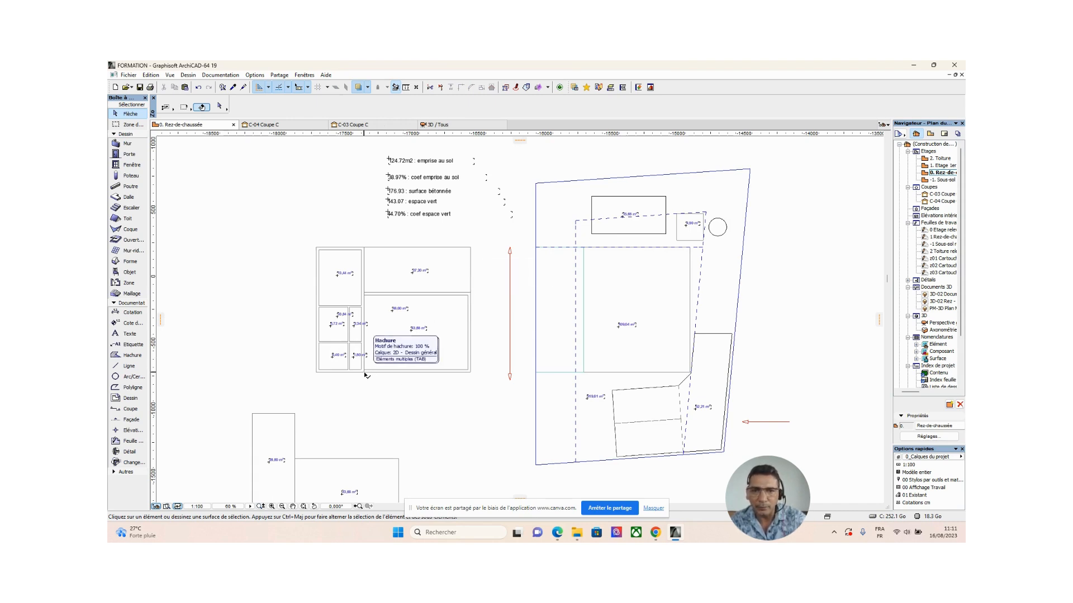
{"action": "left_click", "coordinate": [470, 293]}
{"action": "left_click", "coordinate": [470, 293]}
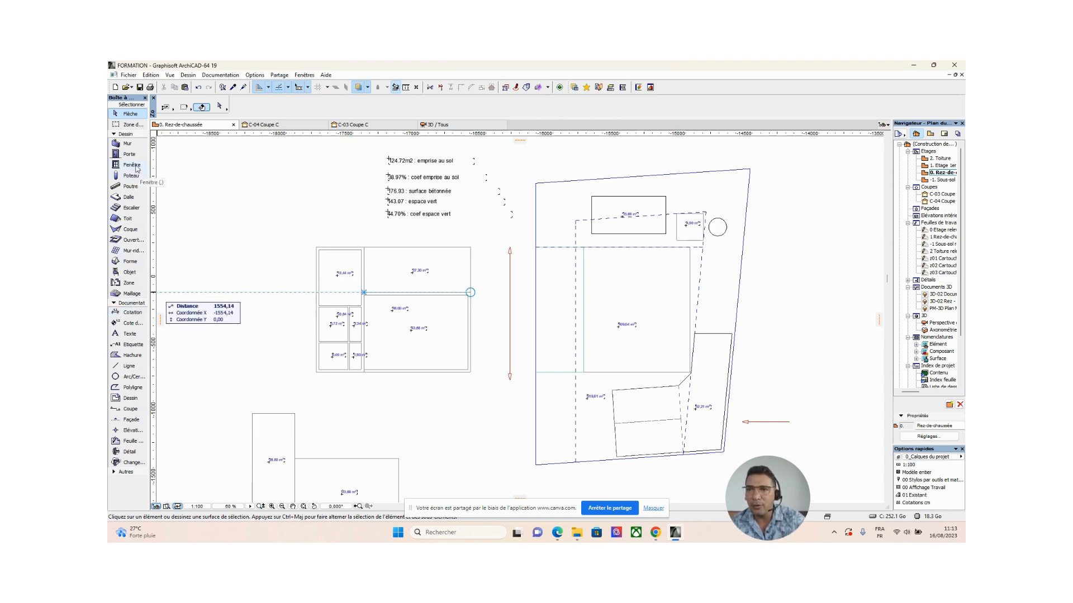
Set the default slab to a basic structure with a thickness of 280 and a 280 offset to its home storey.
{"action": "double_click", "coordinate": [128, 198]}
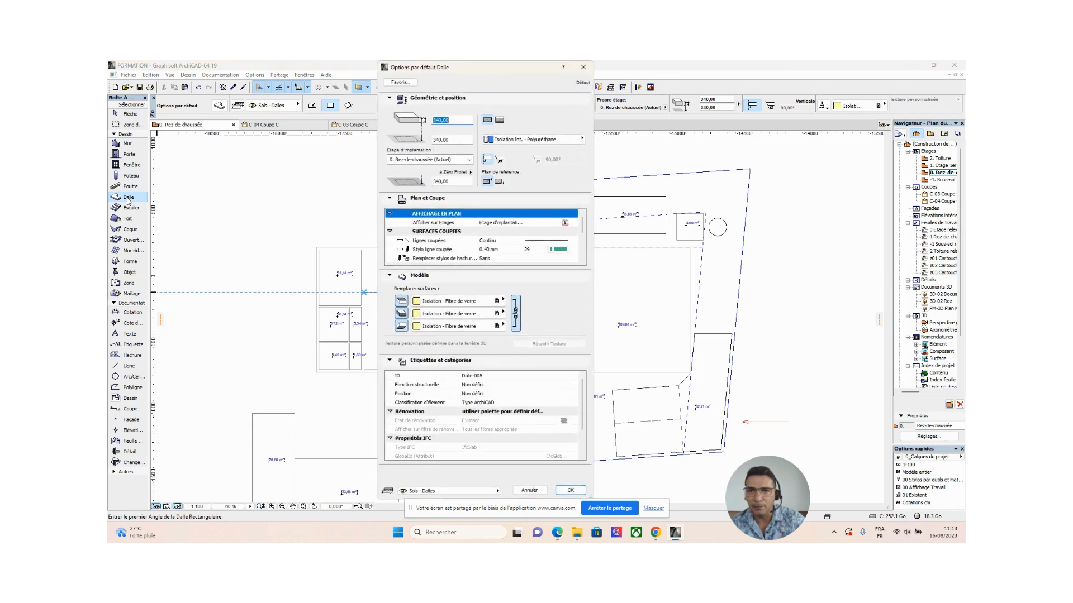
{"action": "left_click", "coordinate": [489, 123]}
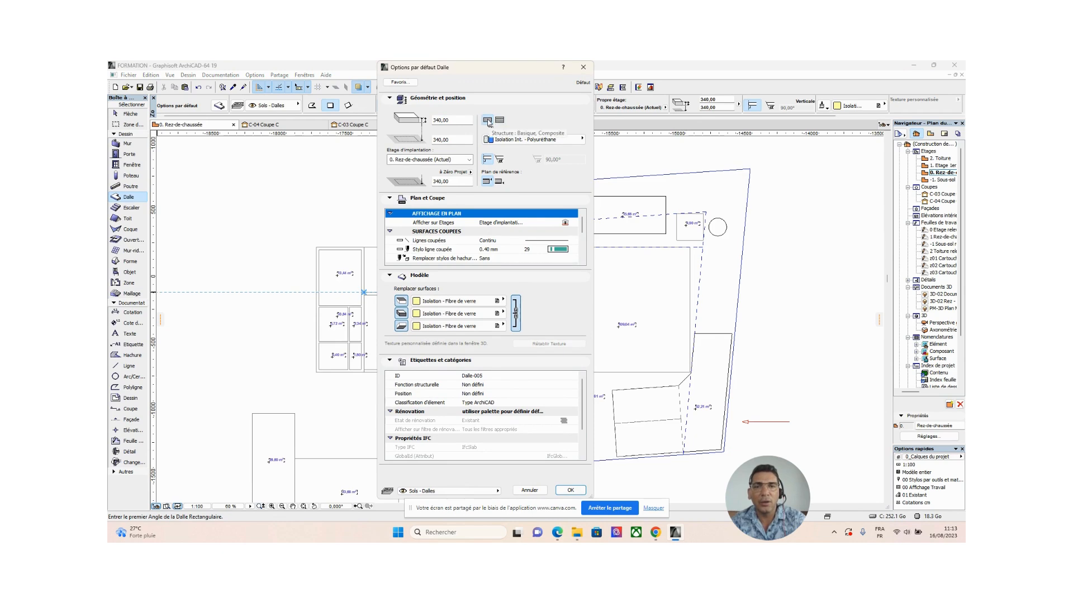
{"action": "left_click", "coordinate": [456, 120]}
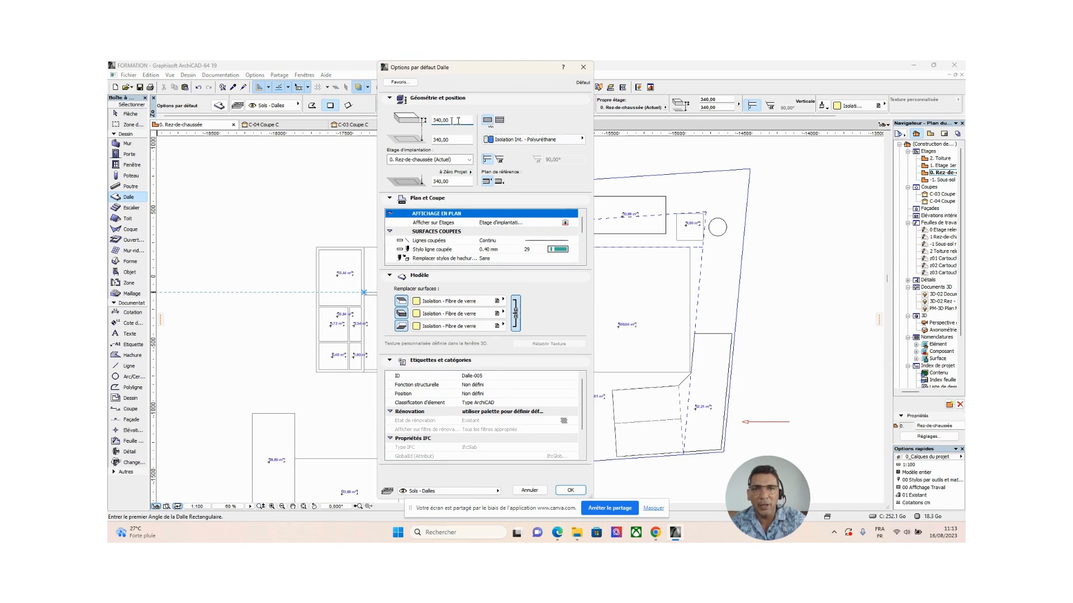
{"action": "double_click", "coordinate": [453, 121]}
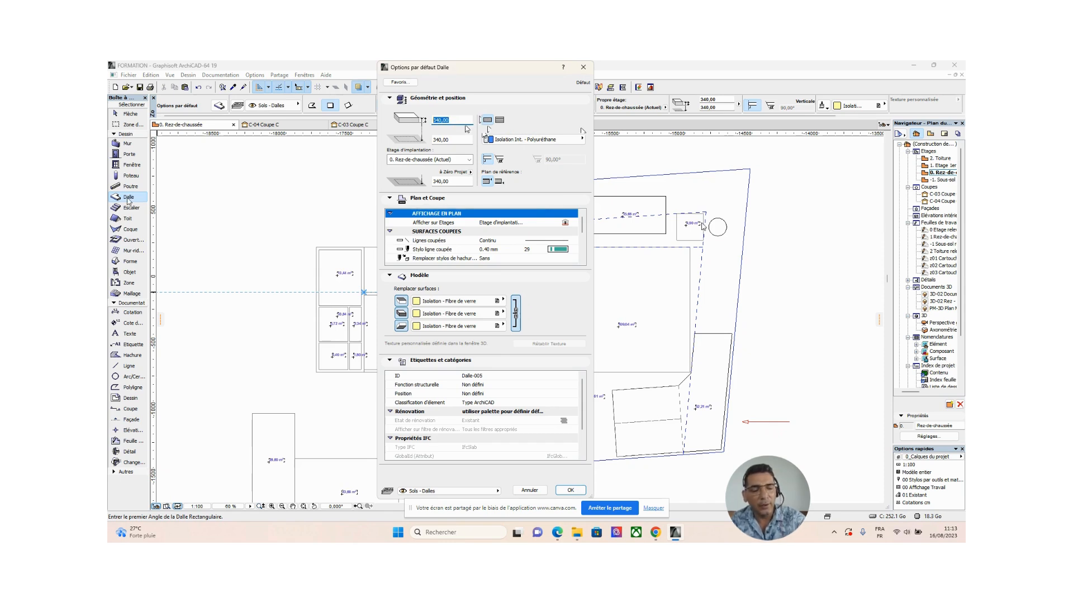
{"action": "type", "text": "280"}
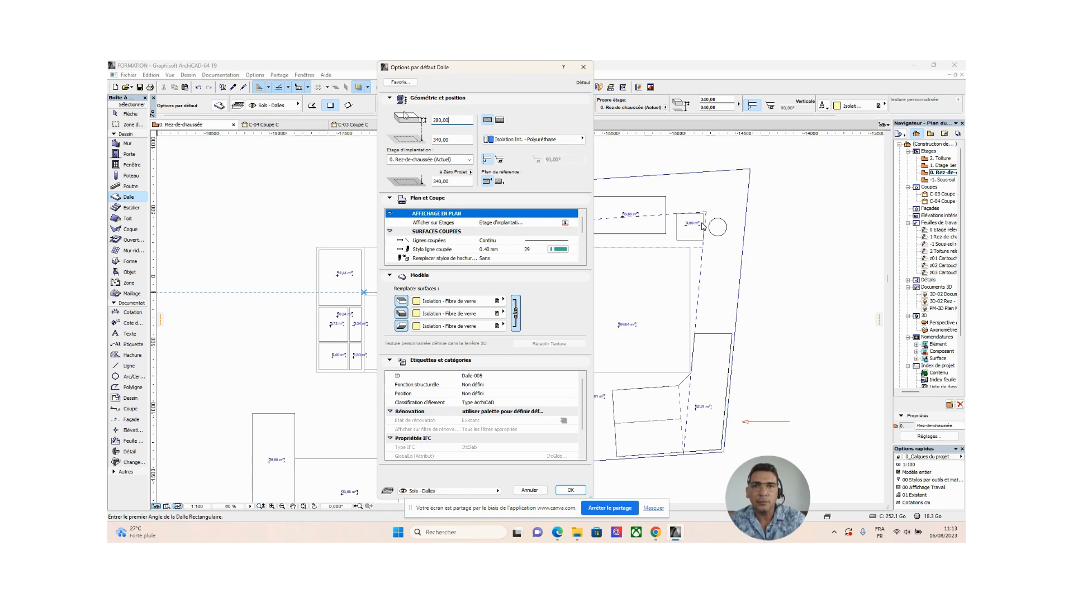
{"action": "left_click", "coordinate": [459, 141]}
{"action": "double_click", "coordinate": [459, 141]}
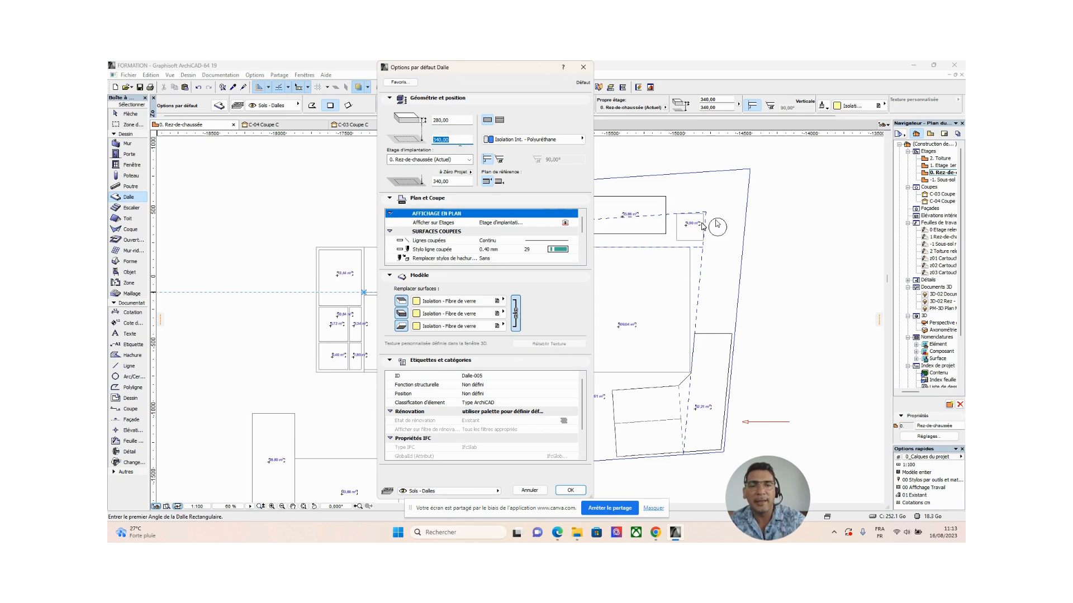
{"action": "type", "text": "280"}
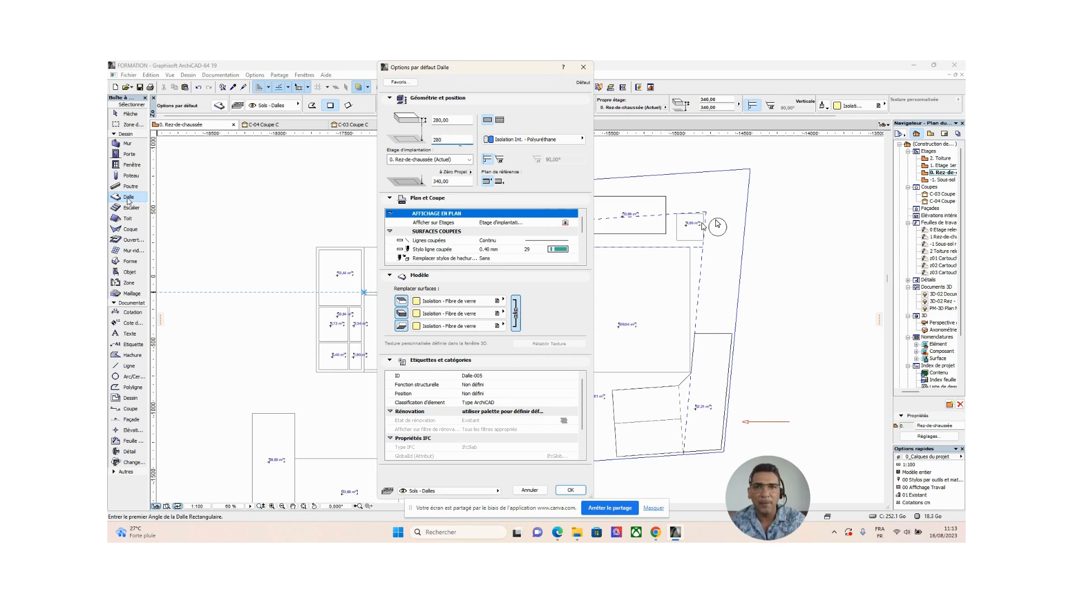
{"action": "key", "text": "Return"}
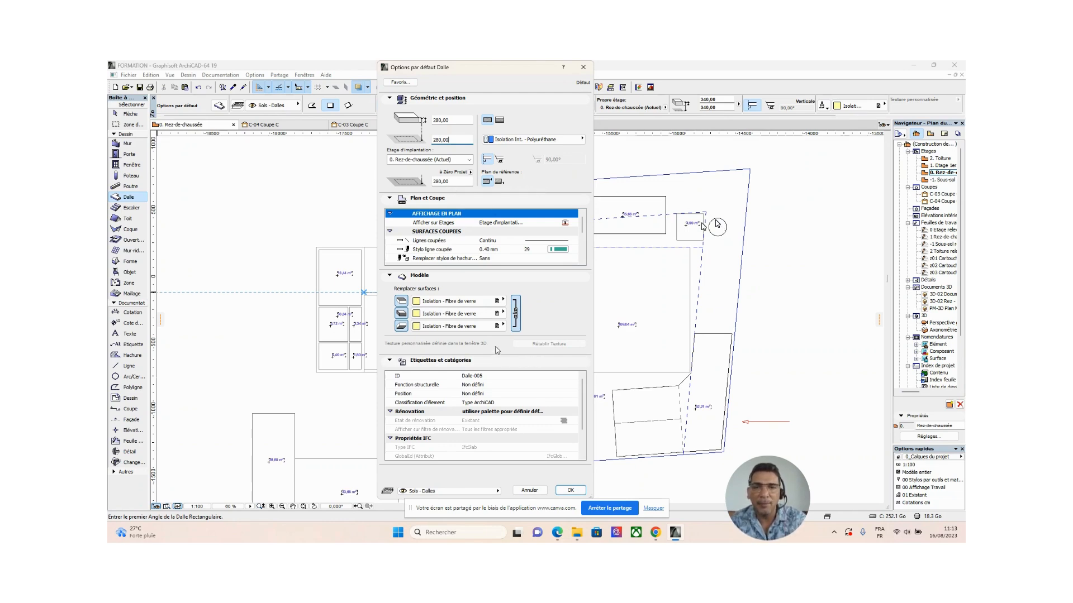
{"action": "left_click", "coordinate": [571, 491]}
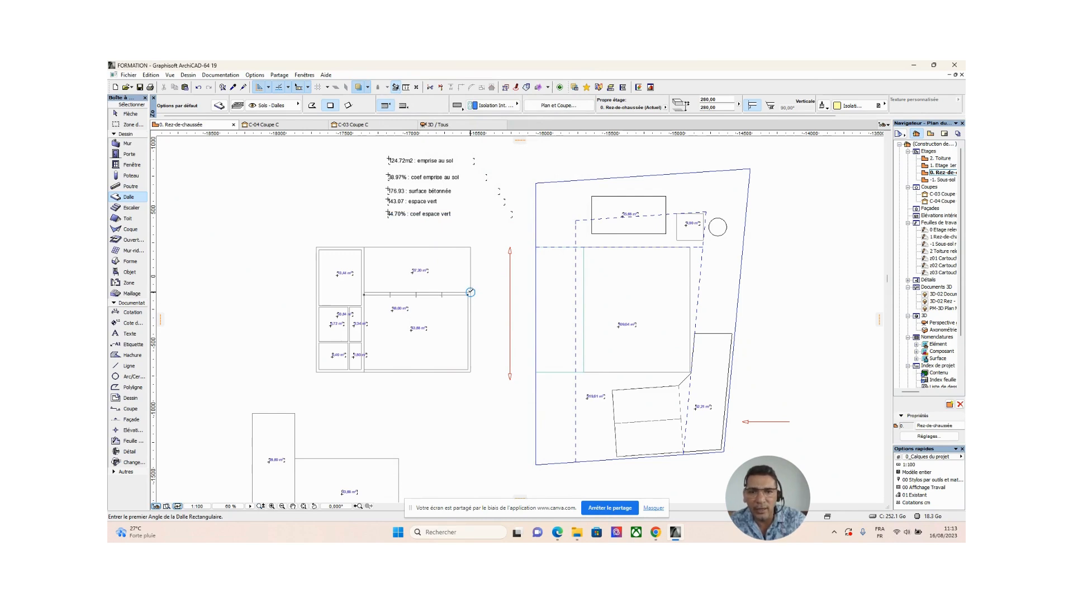
Draw a rectangular slab of 800 by 600 over the outer outline of the 48.00 m² room block.
{"action": "scroll", "coordinate": [360, 278], "scroll_direction": "up", "scroll_amount": 5}
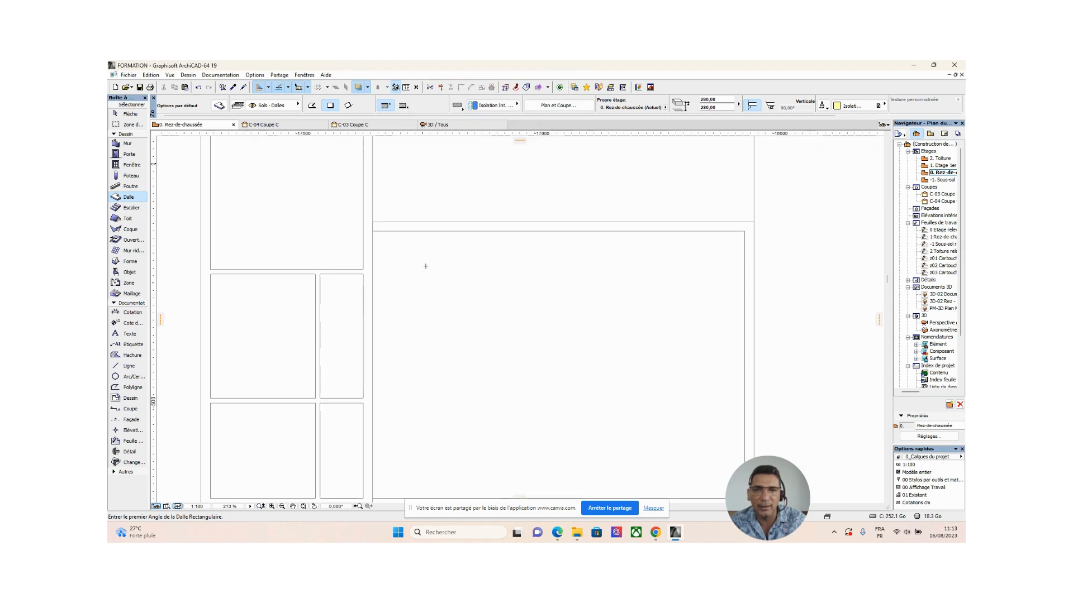
{"action": "scroll", "coordinate": [425, 266], "scroll_direction": "down", "scroll_amount": 3}
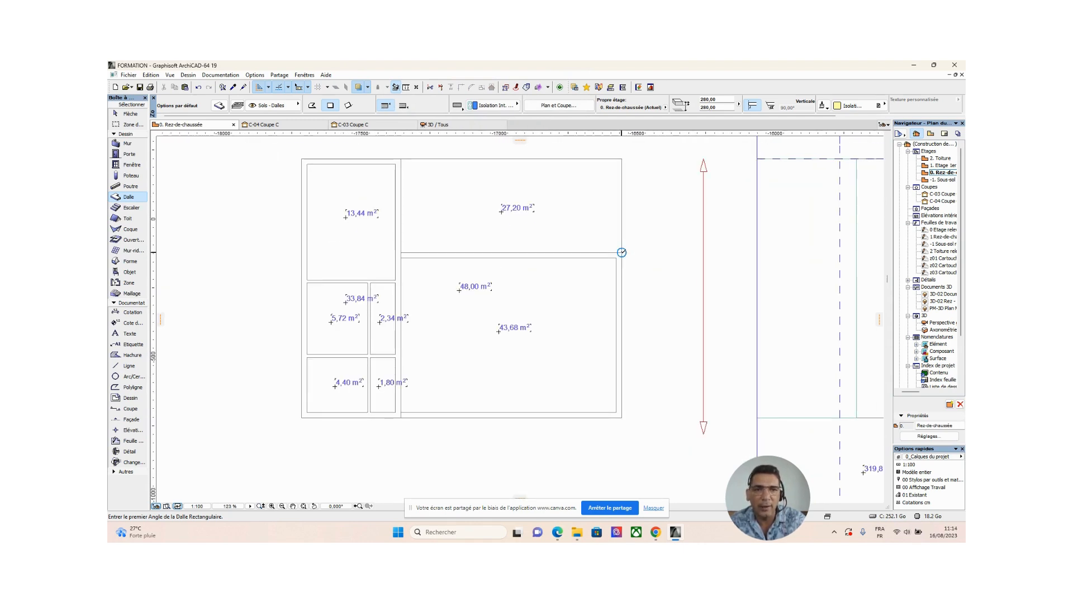
{"action": "left_click", "coordinate": [622, 252]}
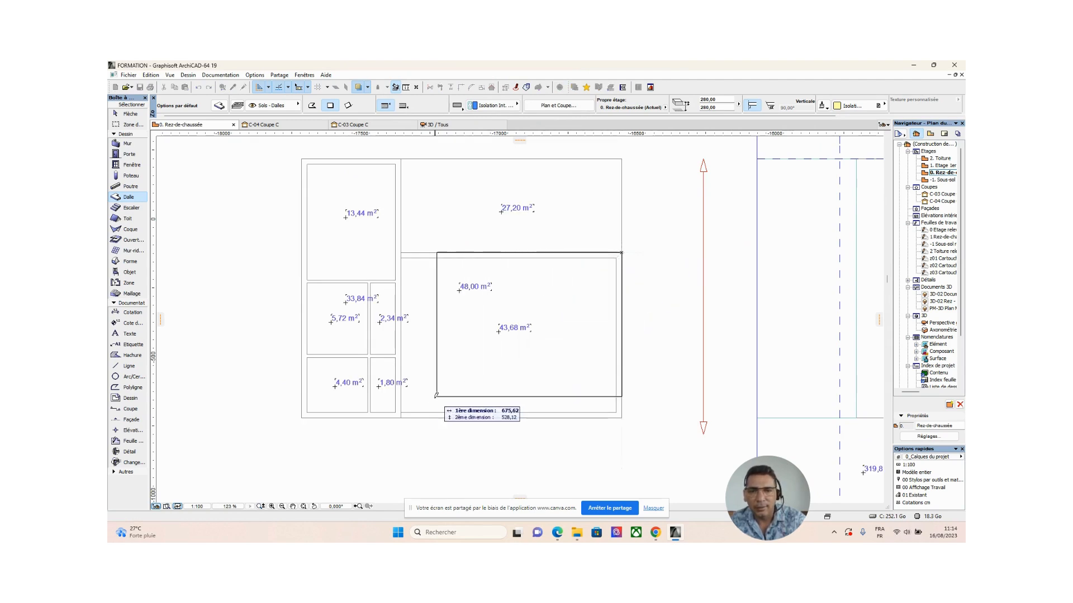
{"action": "left_click", "coordinate": [401, 415]}
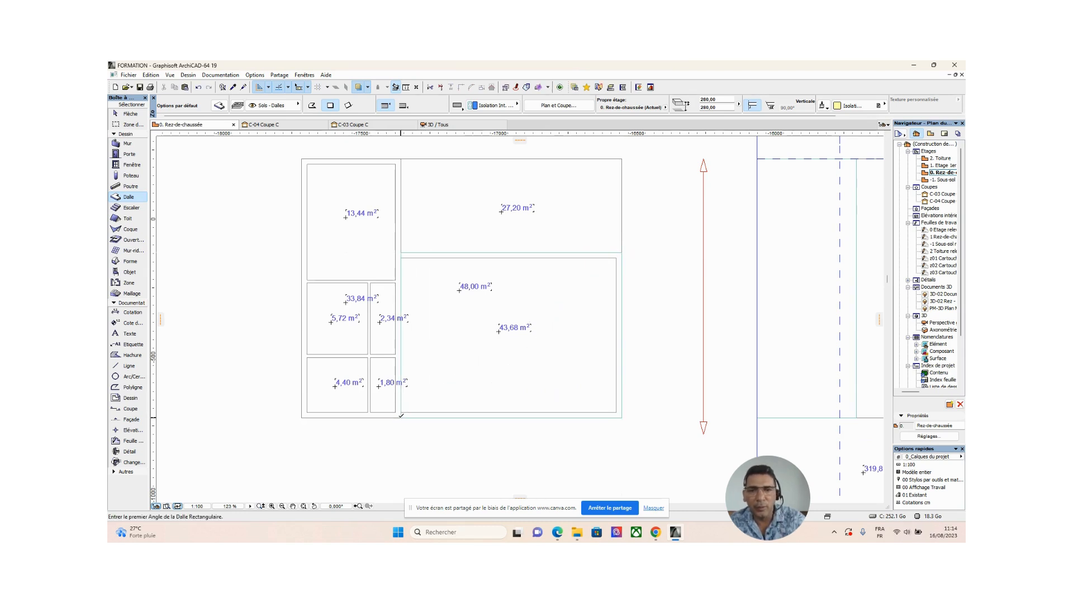
Move the 48.00 m² block's slab by its lower-left corner onto the lower-right corner of the narrow slab on the site plan.
{"action": "left_click", "coordinate": [129, 114]}
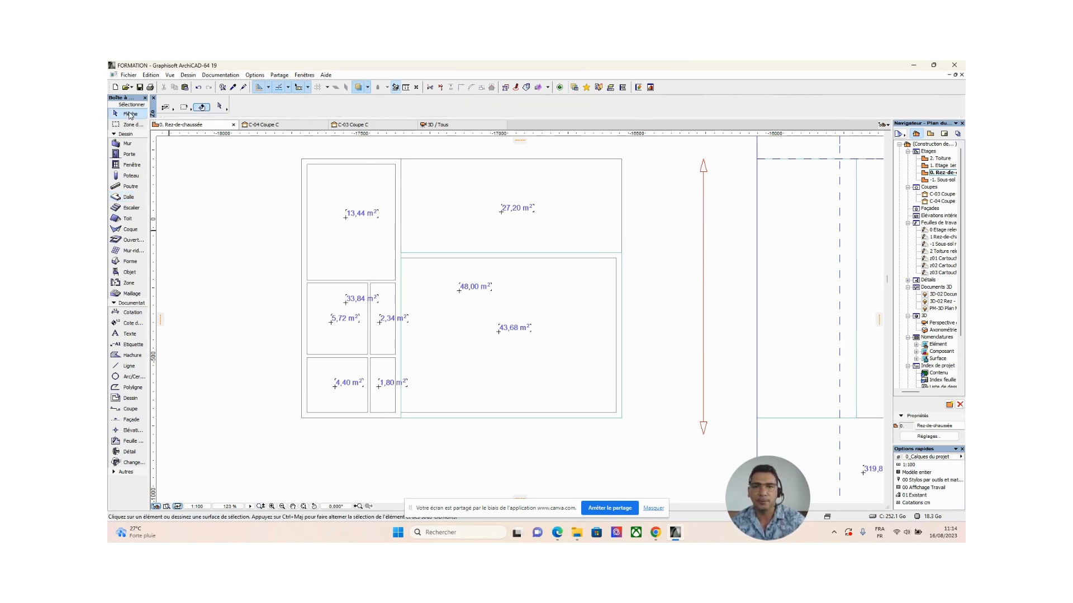
{"action": "left_click", "coordinate": [621, 254]}
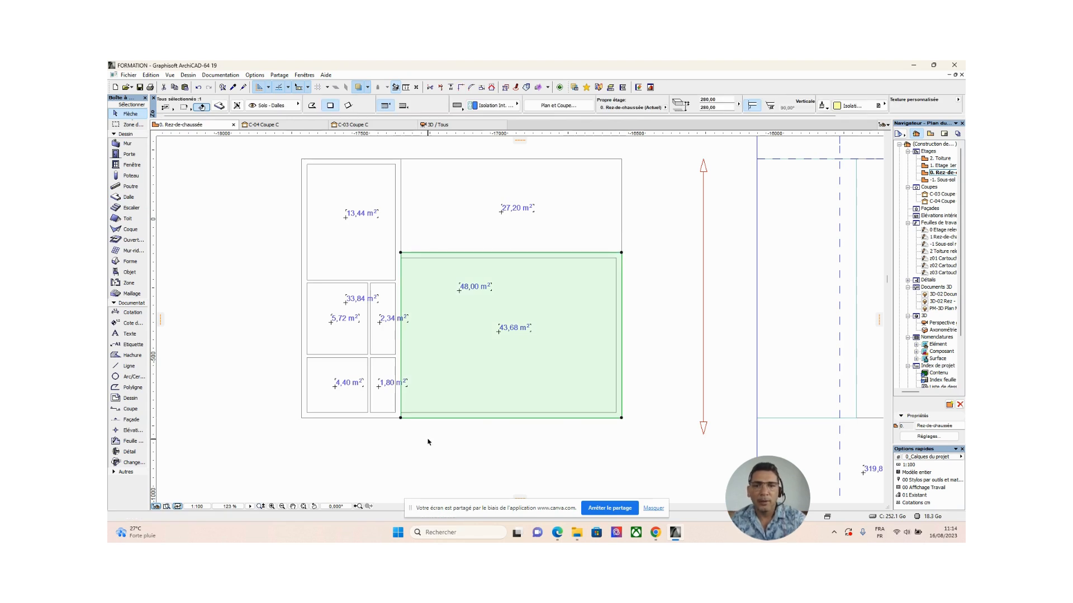
{"action": "scroll", "coordinate": [427, 433], "scroll_direction": "down", "scroll_amount": 2}
{"action": "middle_click_drag", "start_coordinate": [426, 431], "coordinate": [367, 387]}
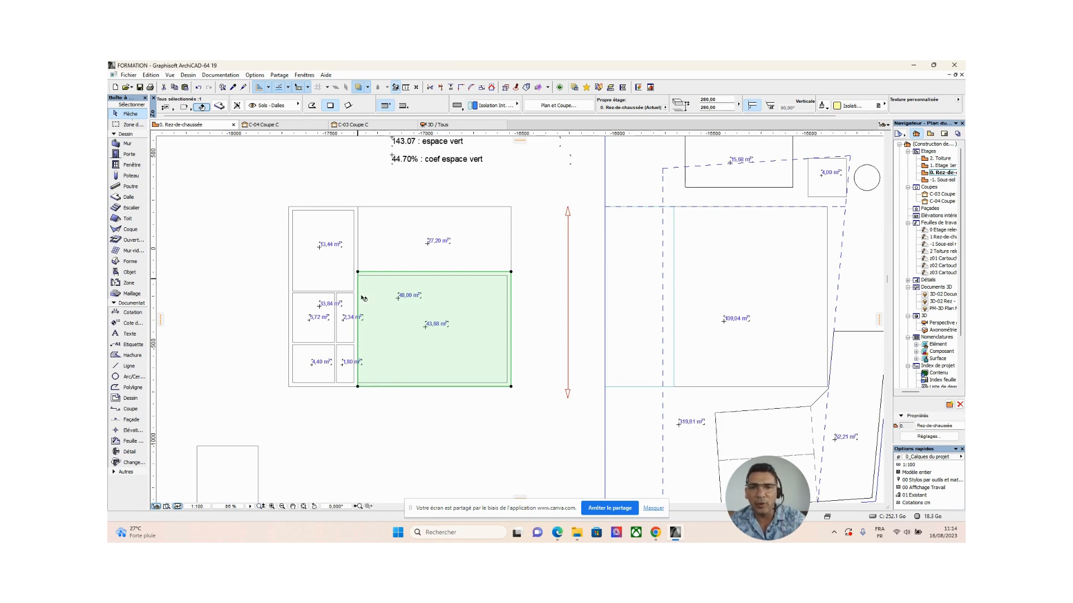
{"action": "left_click", "coordinate": [358, 386]}
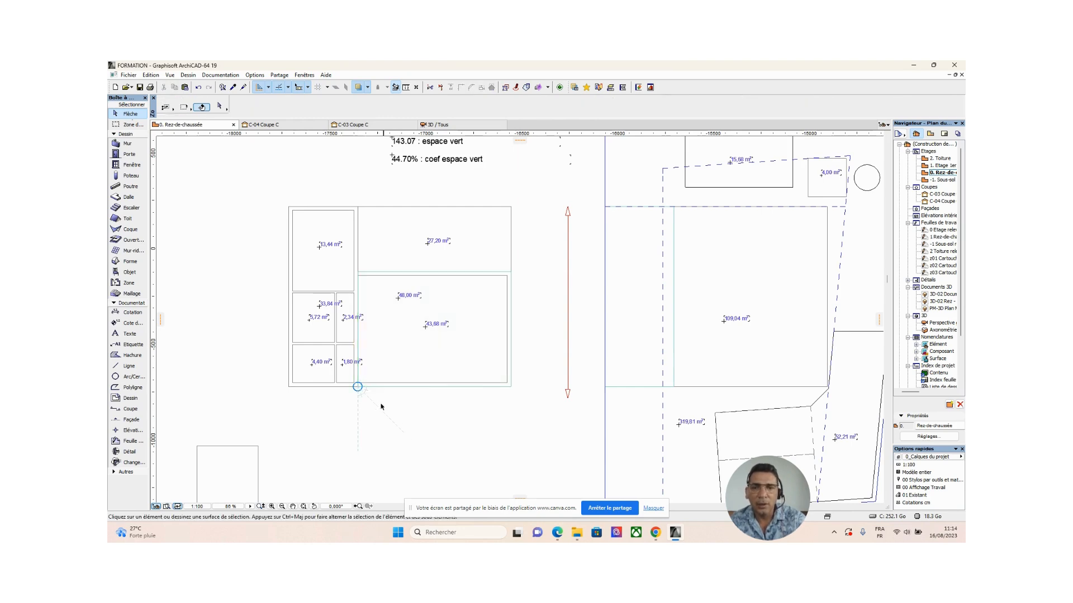
{"action": "left_click", "coordinate": [511, 387]}
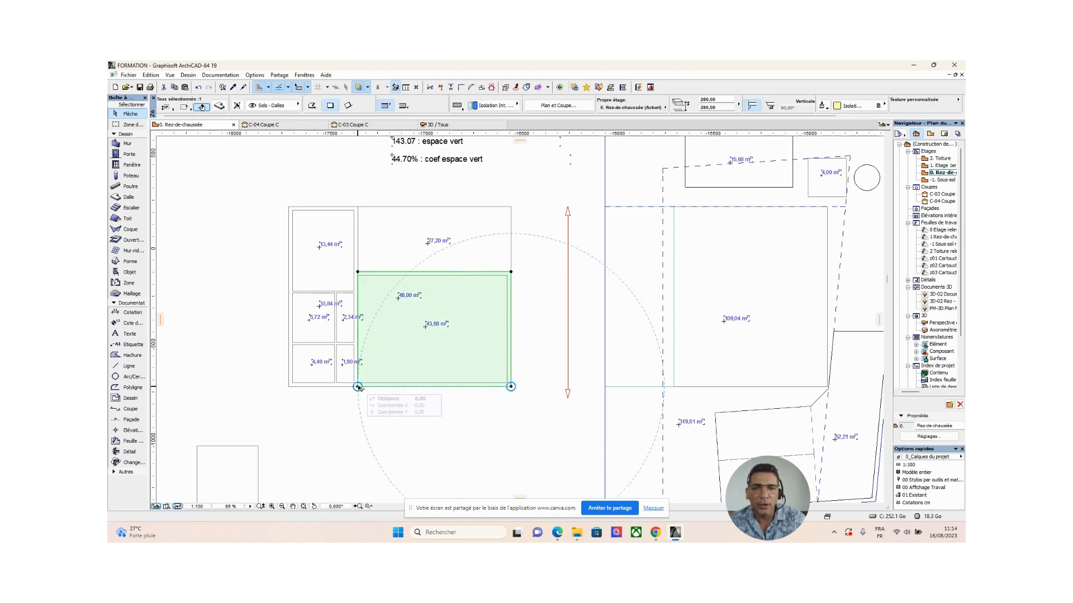
{"action": "left_click", "coordinate": [358, 387]}
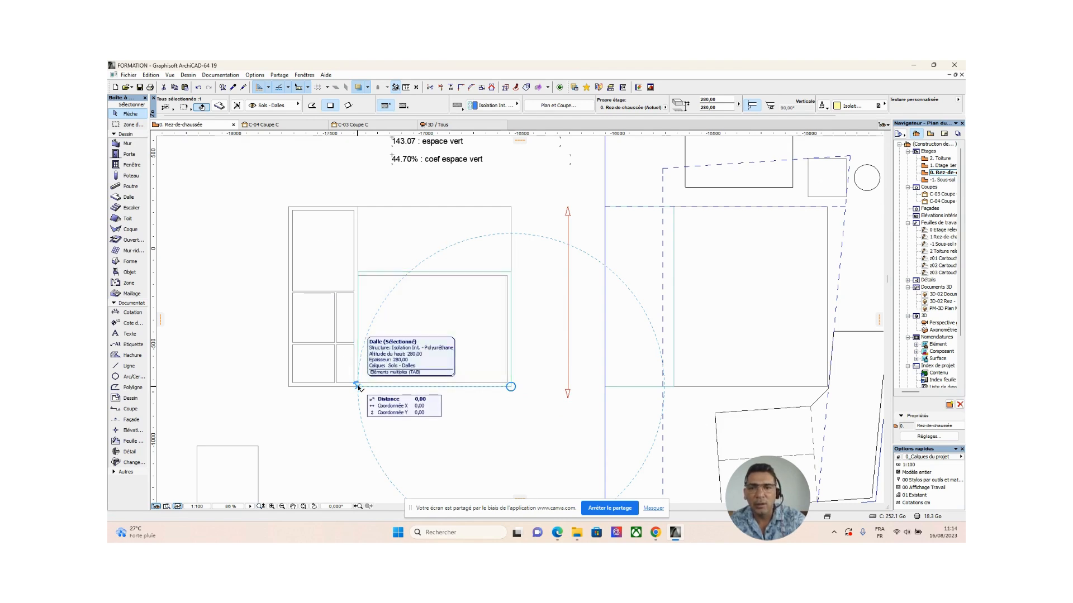
{"action": "left_click", "coordinate": [358, 387]}
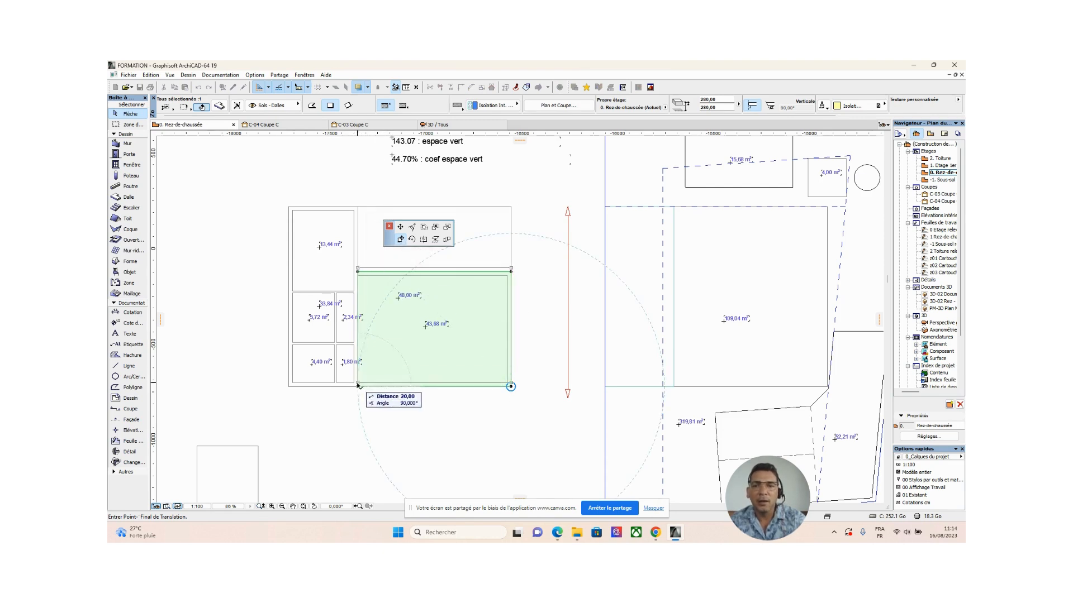
{"action": "left_click", "coordinate": [674, 387]}
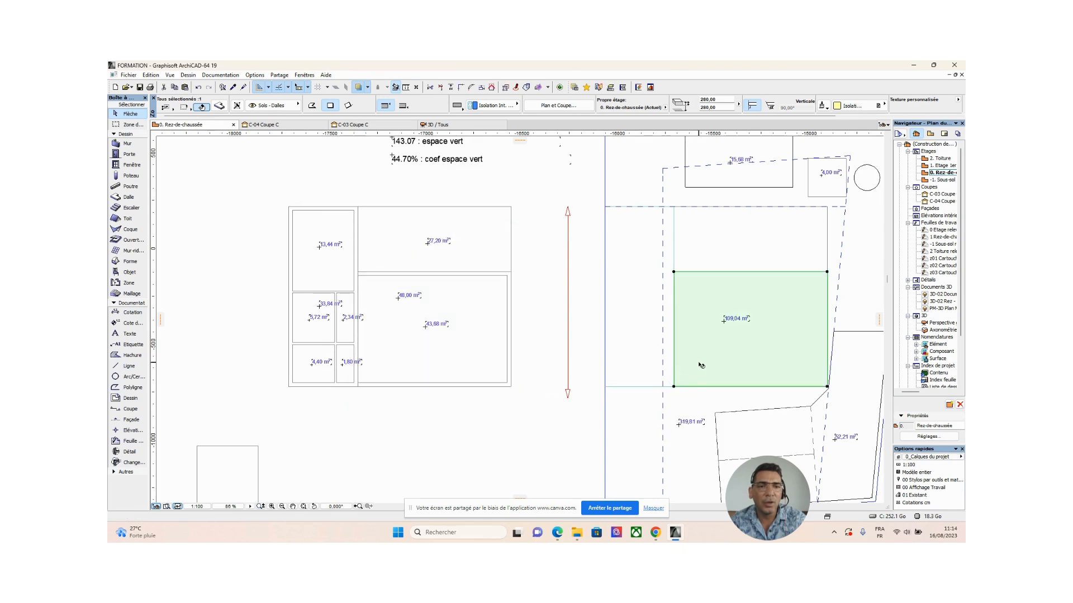
Examine how the two slab volumes fit together on the site plan and on the terrain in the 3D perspective.
{"action": "middle_click_drag", "start_coordinate": [702, 367], "coordinate": [636, 379]}
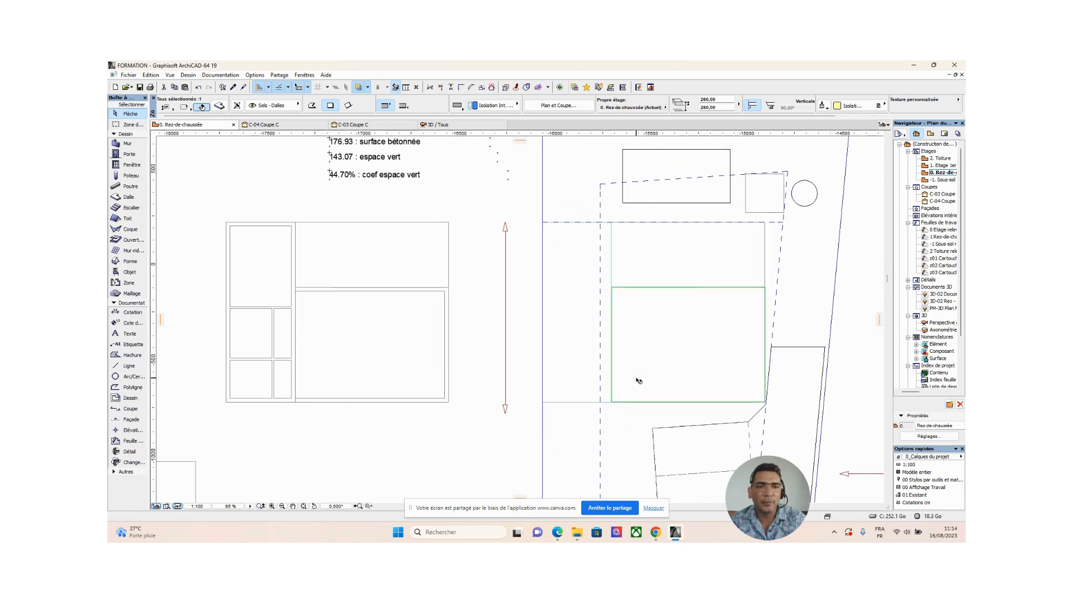
{"action": "left_click", "coordinate": [612, 241]}
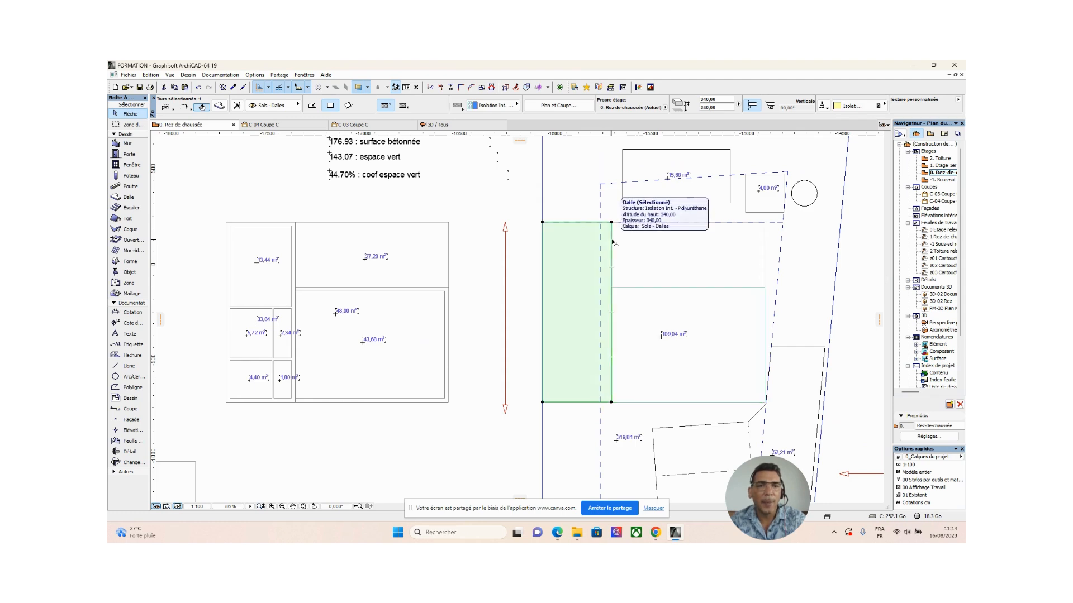
{"action": "left_click", "coordinate": [467, 439]}
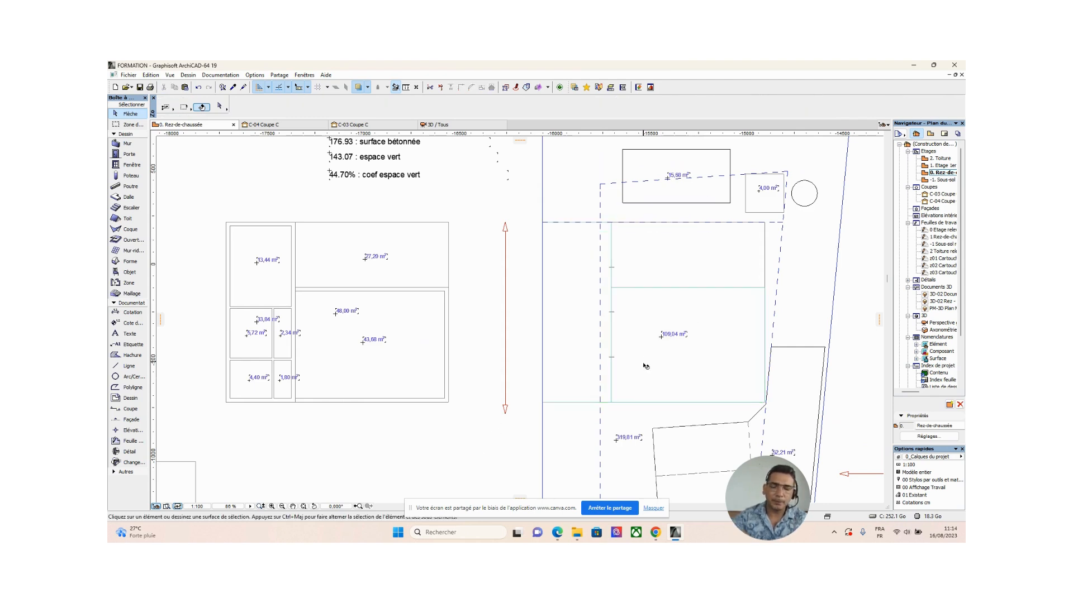
{"action": "middle_click_drag", "start_coordinate": [641, 371], "coordinate": [612, 376]}
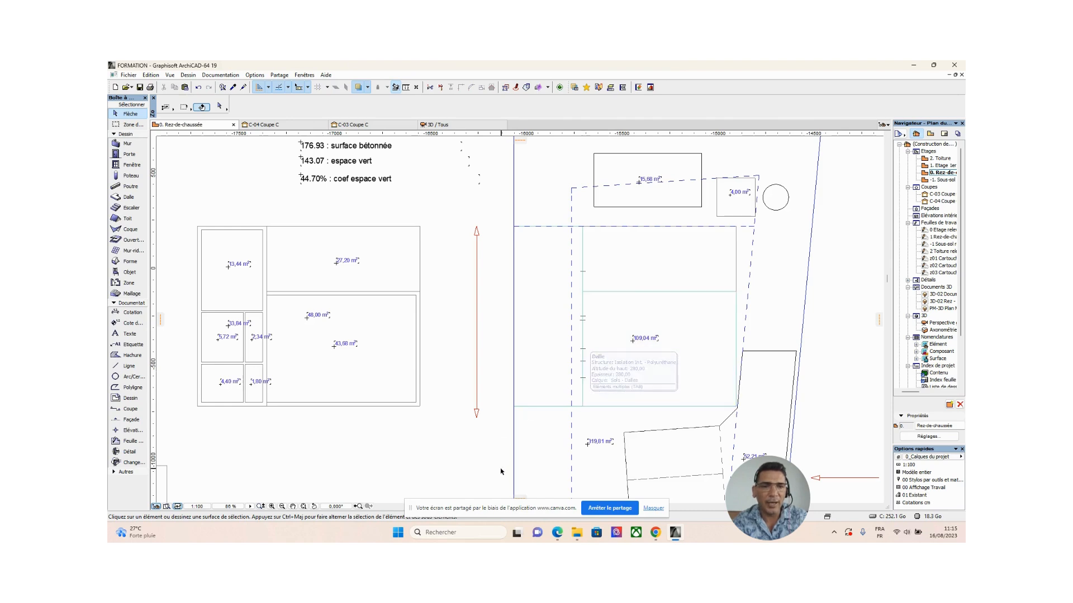
{"action": "left_click", "coordinate": [459, 129]}
{"action": "middle_click_drag", "start_coordinate": [413, 364], "coordinate": [495, 390]}
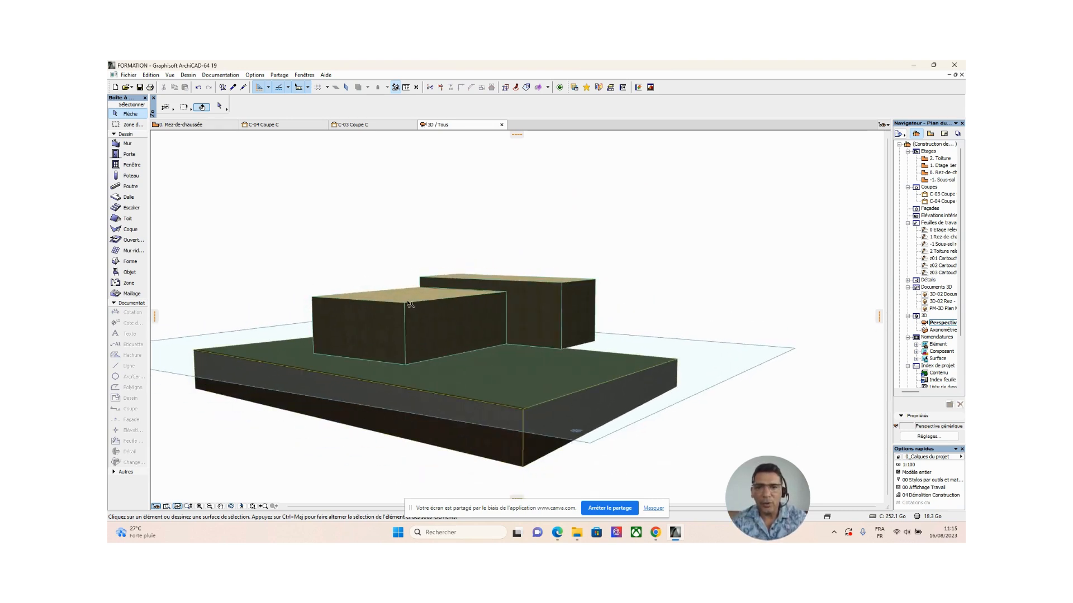
{"action": "left_click", "coordinate": [466, 351]}
{"action": "middle_click_drag", "start_coordinate": [354, 366], "coordinate": [563, 228], "text": "shift"}
{"action": "left_click", "coordinate": [563, 228]}
{"action": "middle_click_drag", "start_coordinate": [549, 341], "coordinate": [596, 334], "text": "shift"}
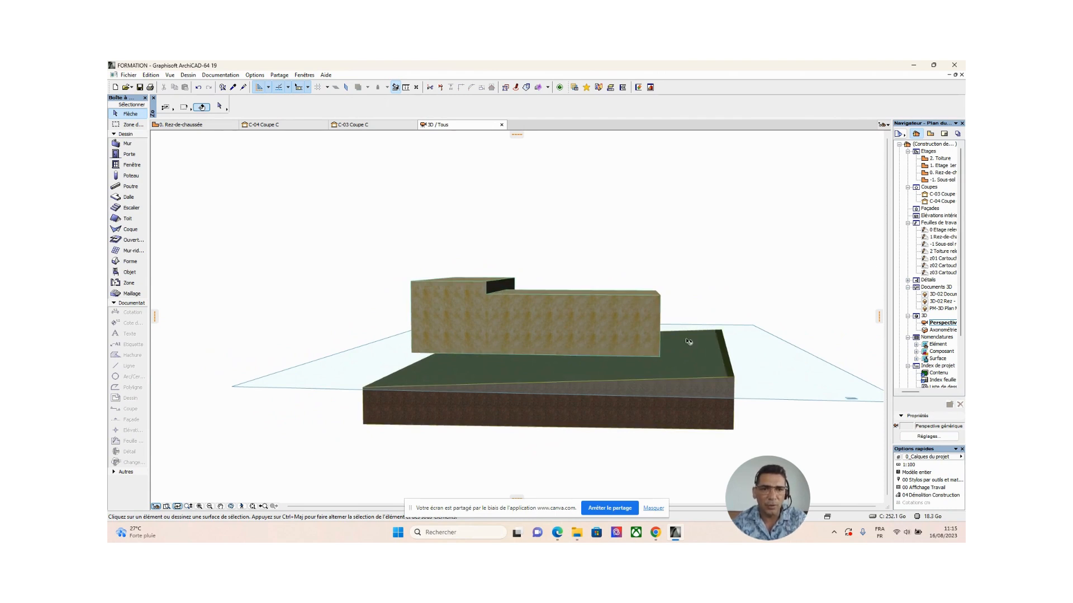
{"action": "middle_click_drag", "start_coordinate": [672, 364], "coordinate": [642, 362], "text": "shift"}
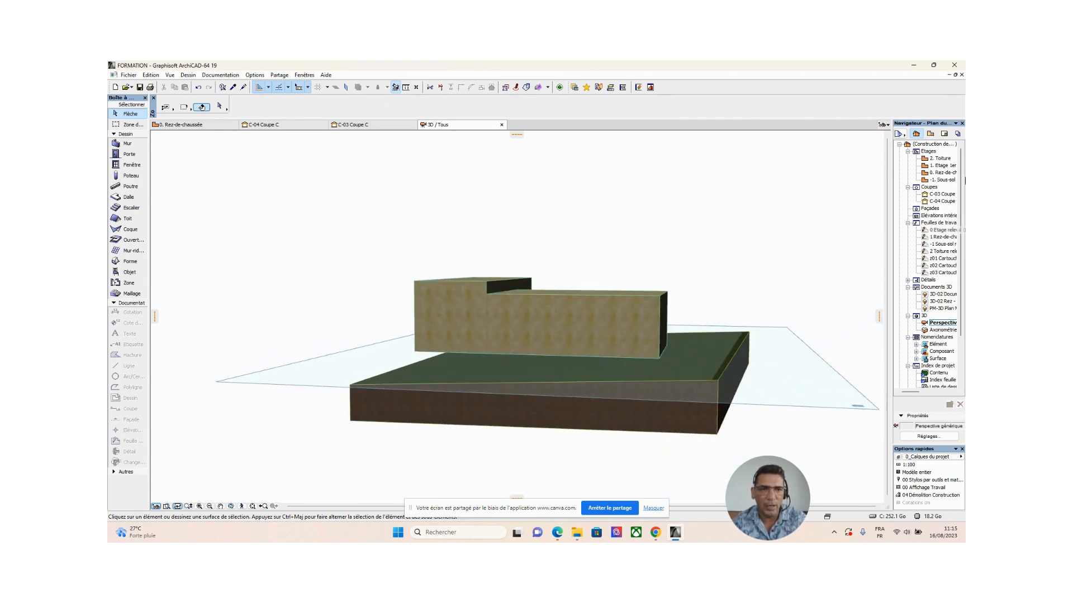
Examine sections C-03 and C-04 for how the building volumes sit above the terrain.
{"action": "double_click", "coordinate": [943, 195]}
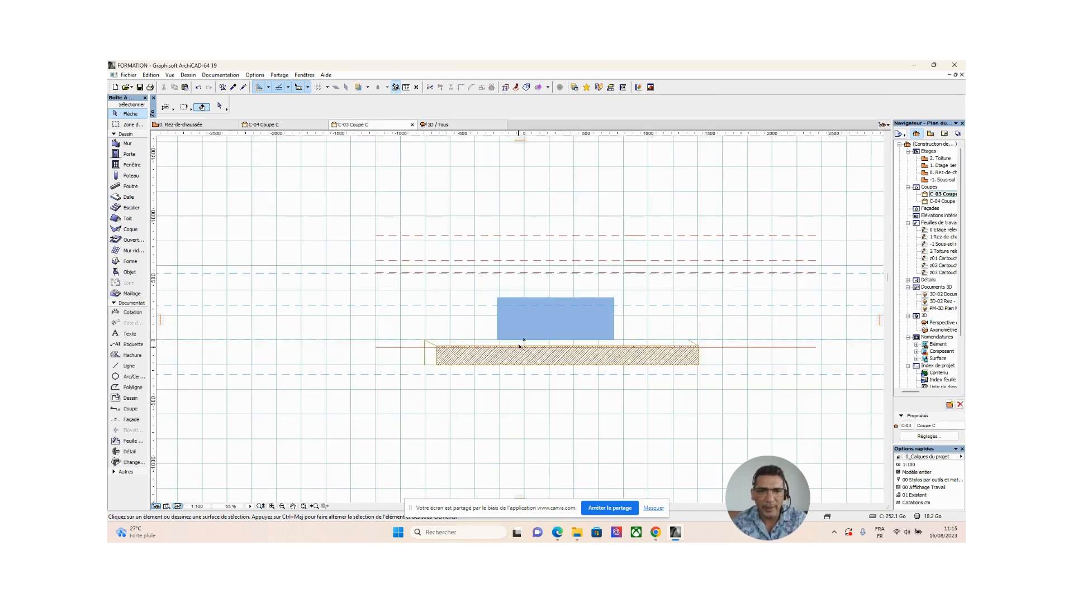
{"action": "double_click", "coordinate": [944, 203]}
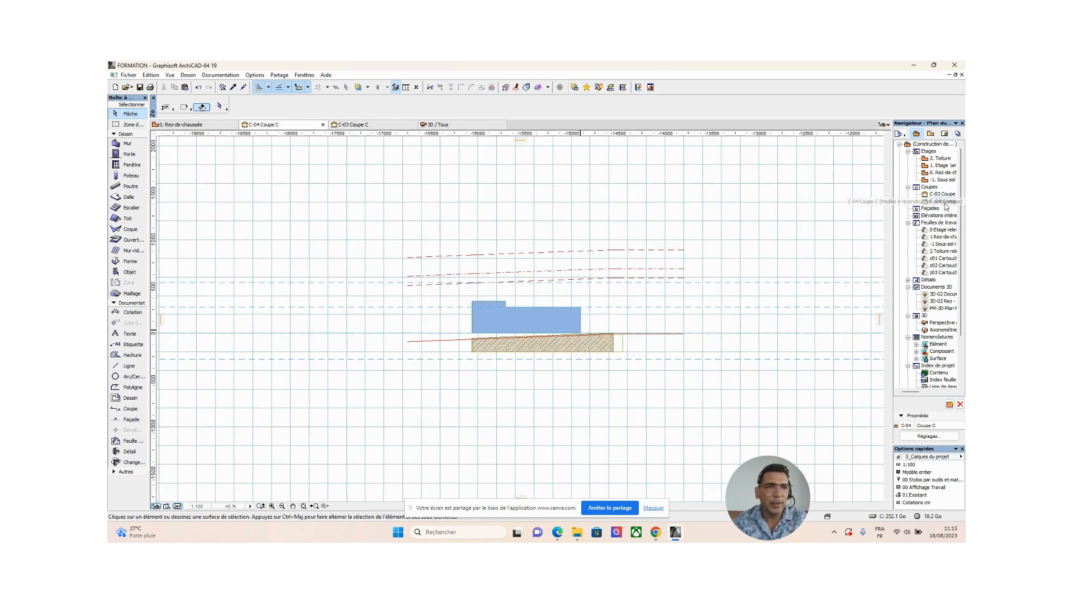
{"action": "scroll", "coordinate": [541, 330], "scroll_direction": "up", "scroll_amount": 4}
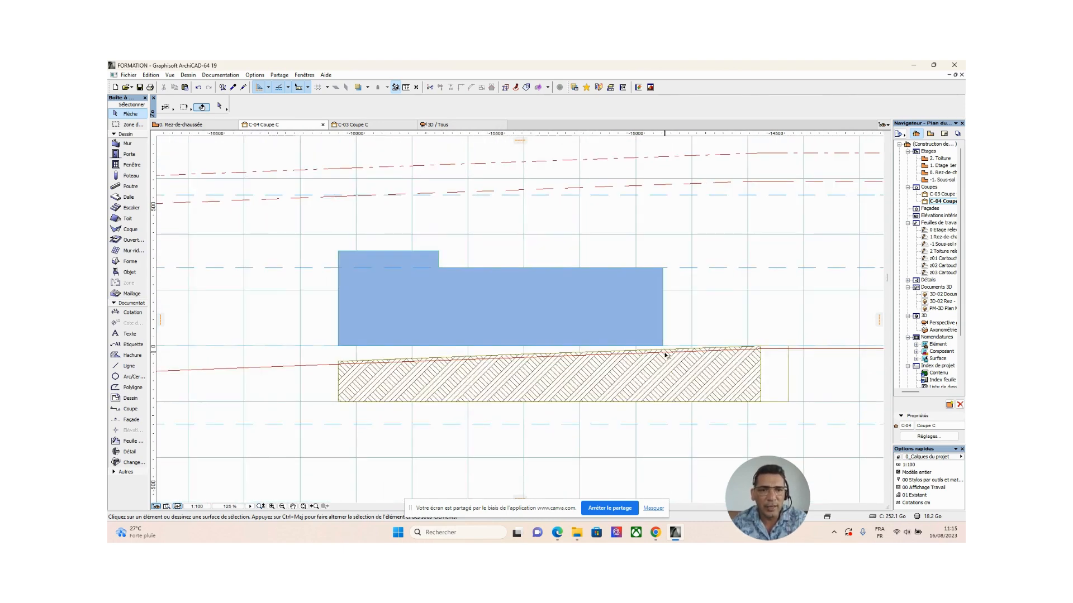
{"action": "scroll", "coordinate": [659, 361], "scroll_direction": "up", "scroll_amount": 2}
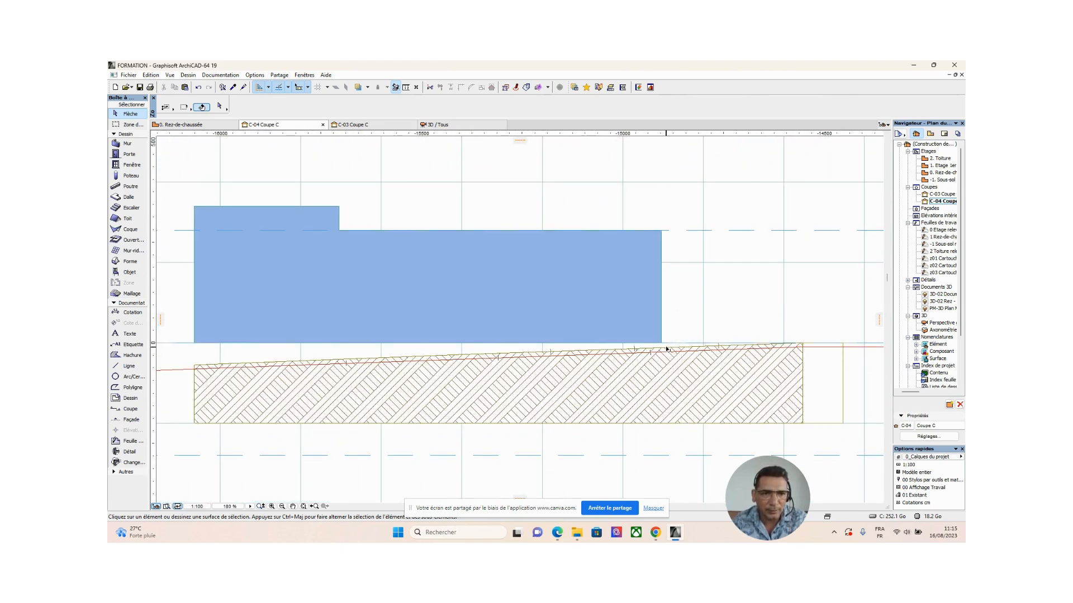
Try to measure the gap between the building volume's lower-right corner and the sloping terrain mesh in section C-04.
{"action": "left_click", "coordinate": [666, 349]}
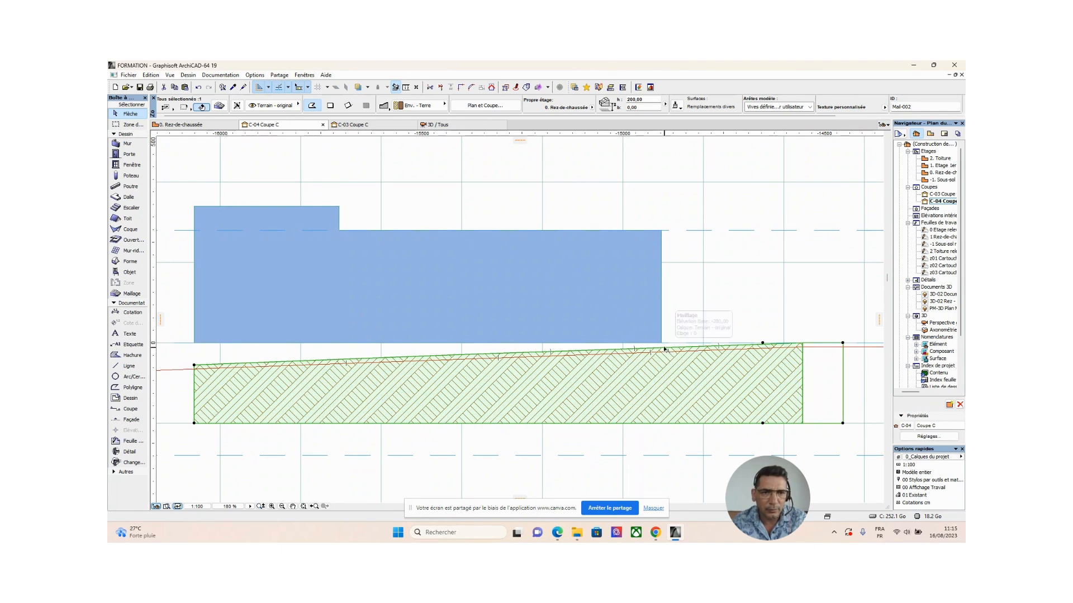
{"action": "scroll", "coordinate": [666, 346], "scroll_direction": "up", "scroll_amount": 2}
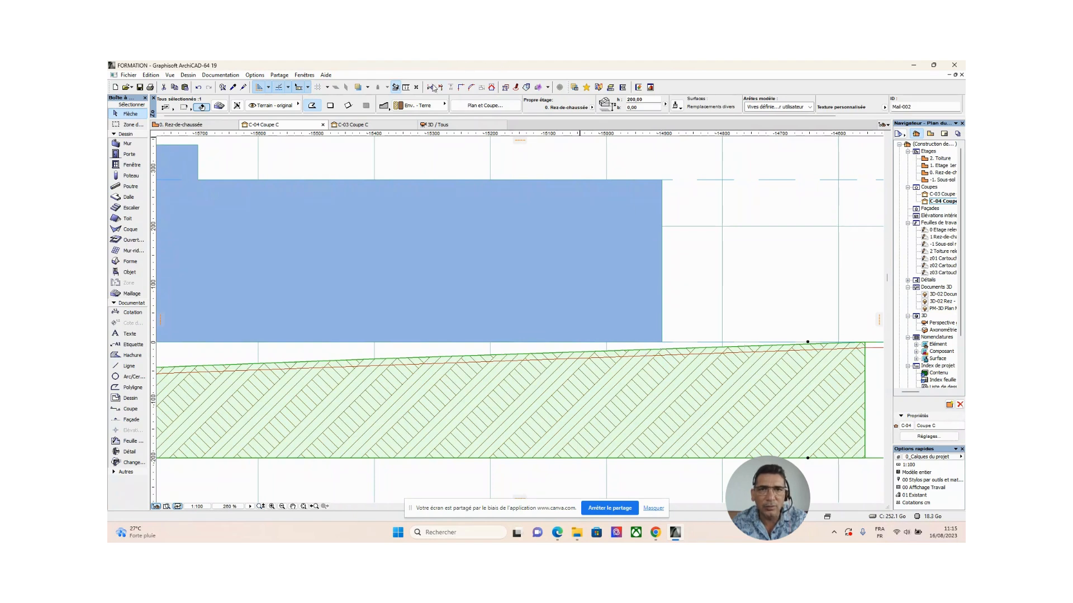
{"action": "left_click", "coordinate": [406, 87]}
{"action": "left_click", "coordinate": [658, 348]}
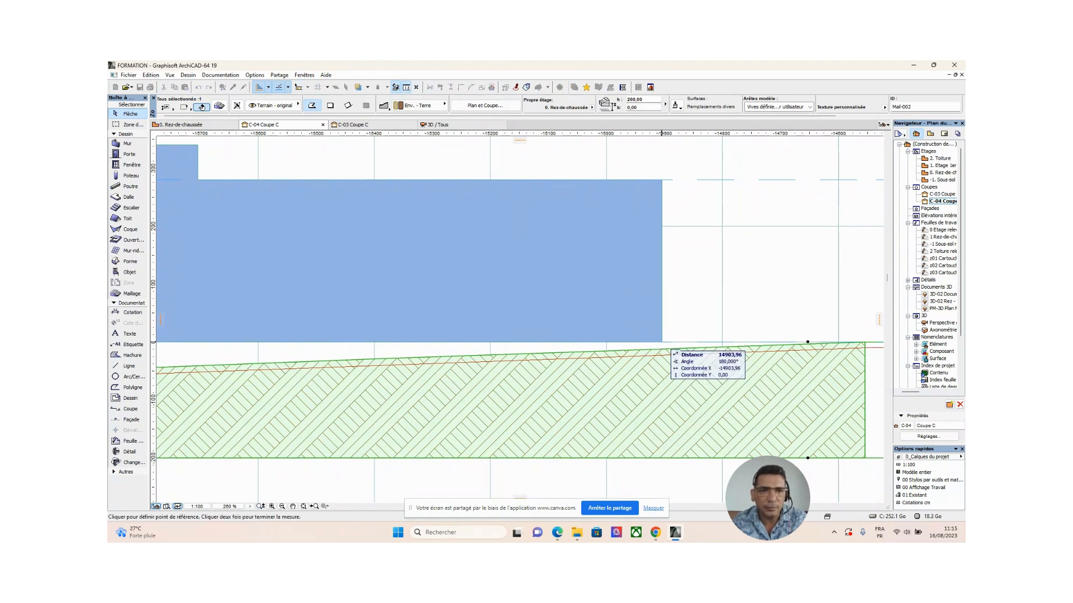
{"action": "right_click", "coordinate": [661, 347]}
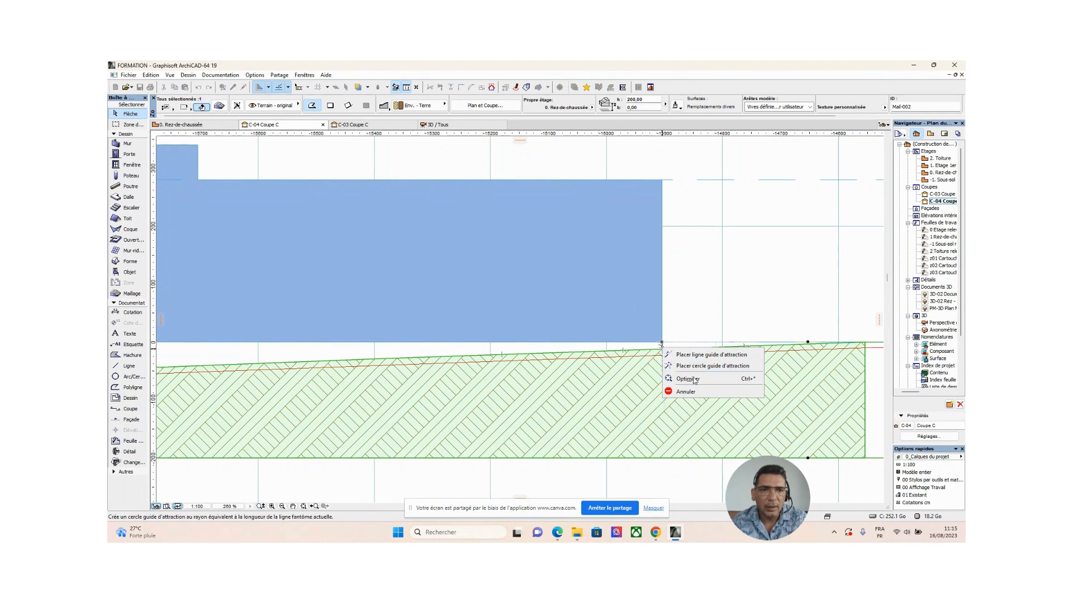
{"action": "left_click", "coordinate": [693, 393]}
{"action": "scroll", "coordinate": [658, 377], "scroll_direction": "down", "scroll_amount": 4}
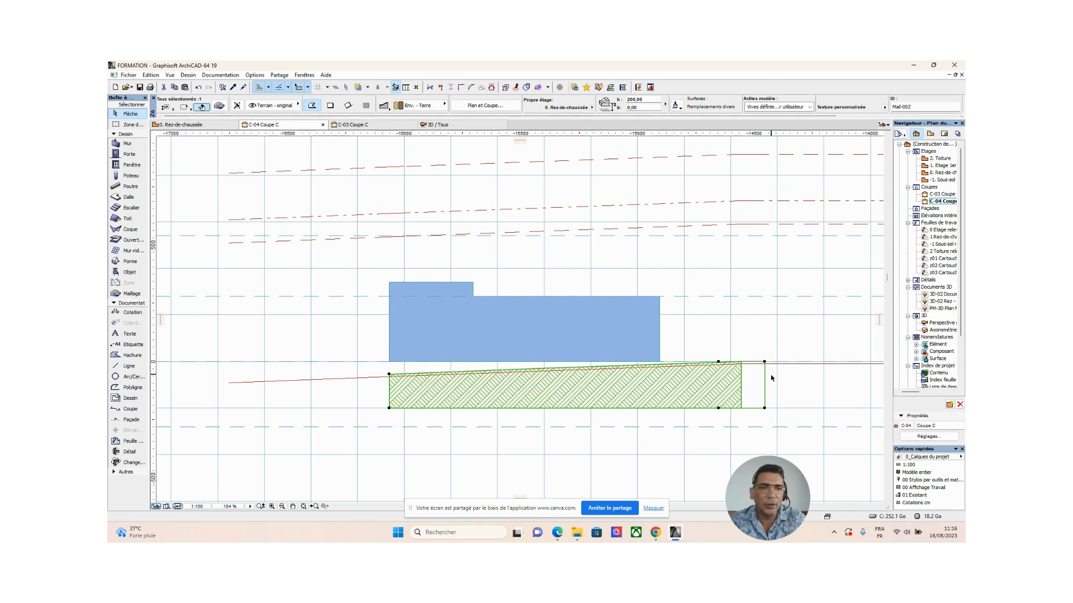
{"action": "double_click", "coordinate": [648, 106]}
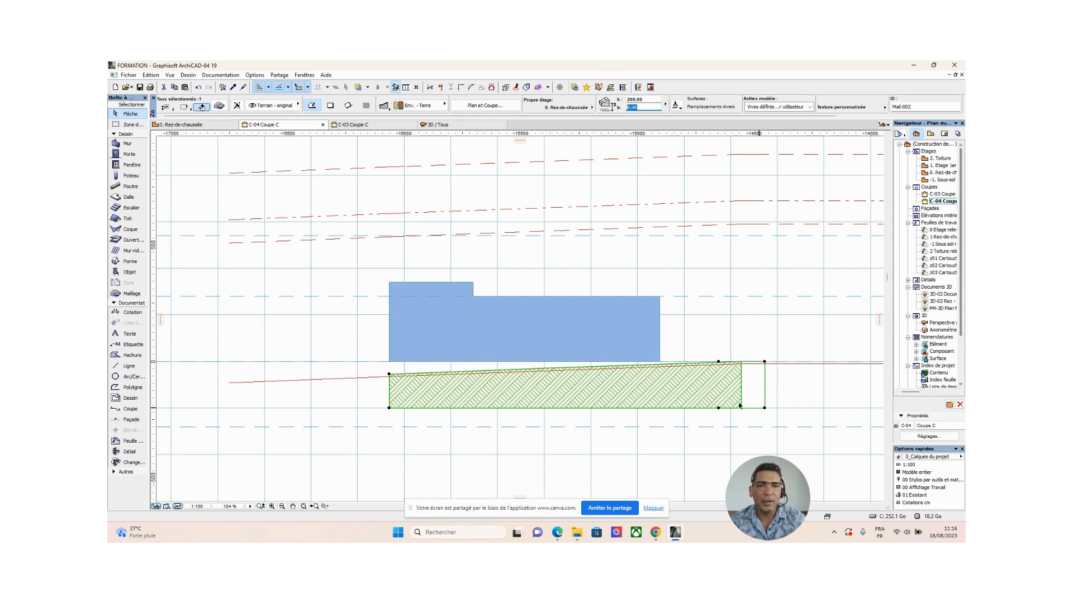
{"action": "scroll", "coordinate": [376, 299], "scroll_direction": "down", "scroll_amount": 4}
{"action": "middle_click_drag", "start_coordinate": [375, 299], "coordinate": [450, 304]}
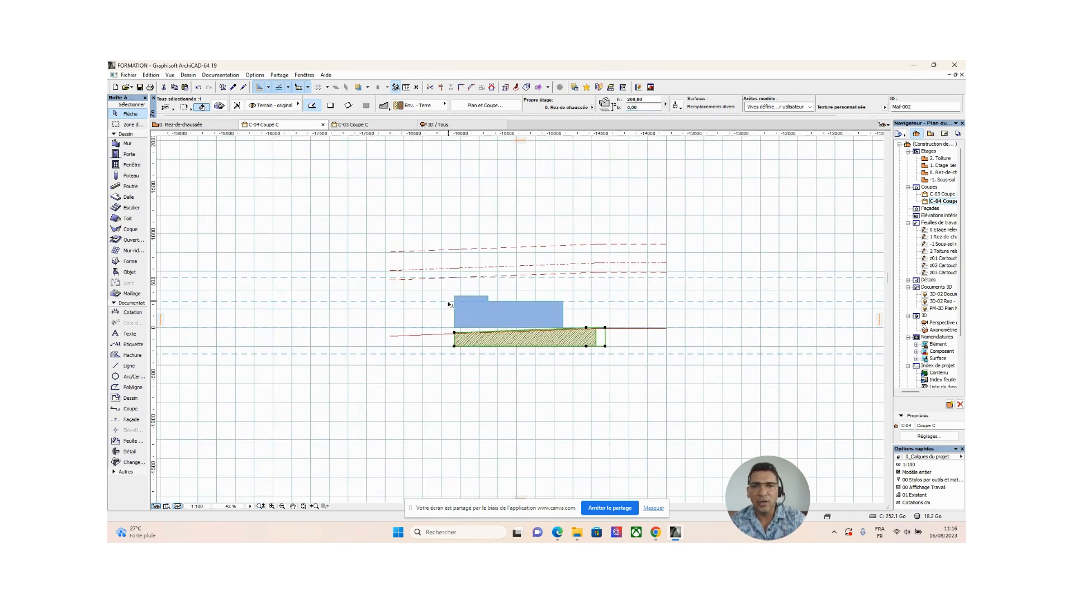
{"action": "left_click", "coordinate": [371, 237]}
{"action": "left_click_drag", "start_coordinate": [367, 225], "coordinate": [426, 355]}
{"action": "left_click", "coordinate": [614, 382]}
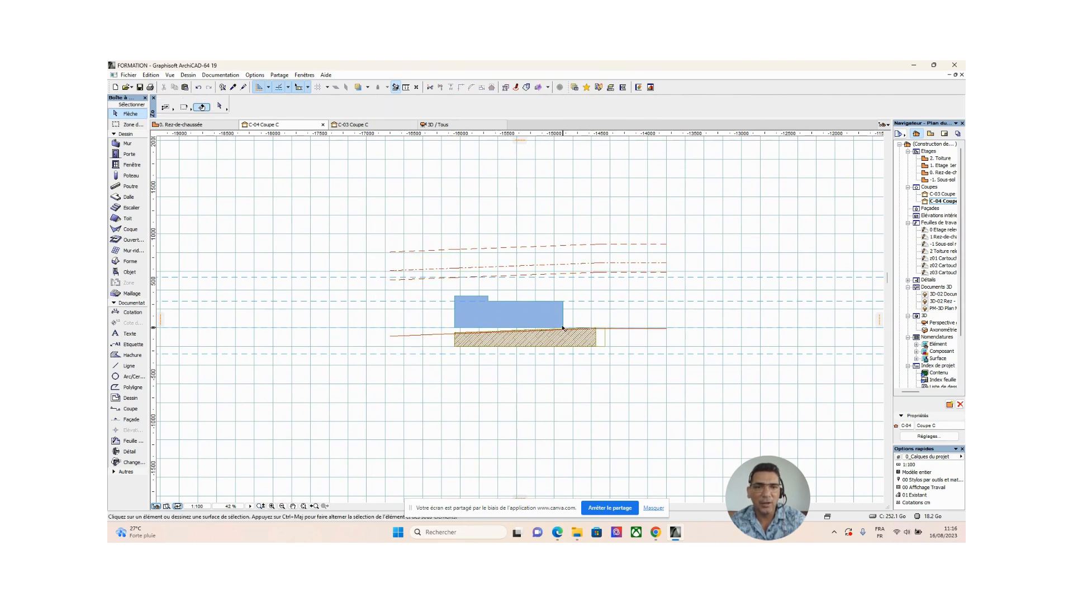
Select the terrain mesh in section C-04 and open its elevation relative to the home storey for editing.
{"action": "scroll", "coordinate": [563, 329], "scroll_direction": "up", "scroll_amount": 5}
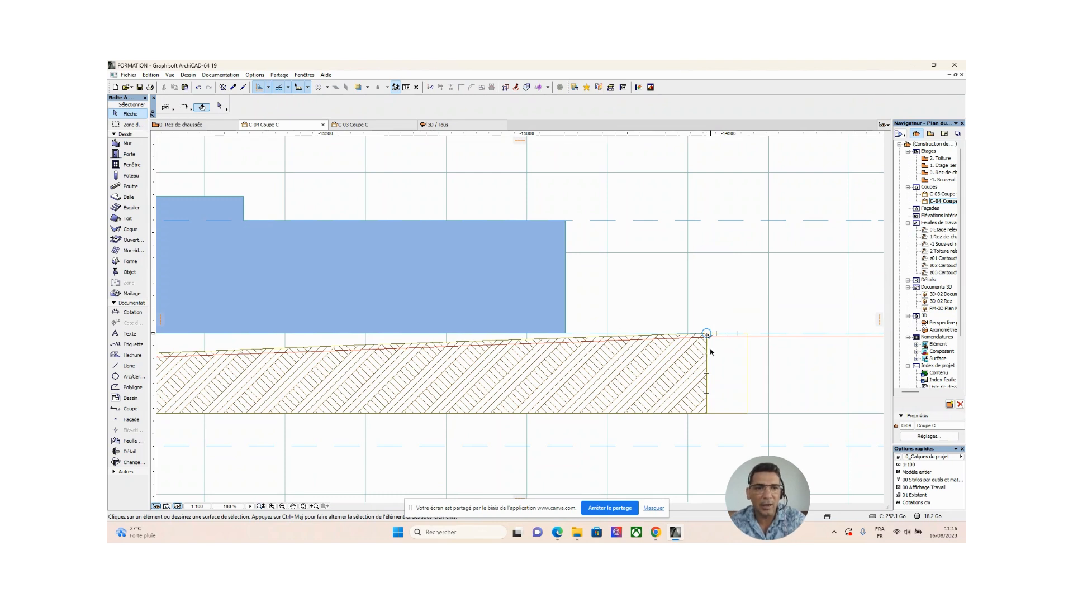
{"action": "left_click", "coordinate": [709, 414]}
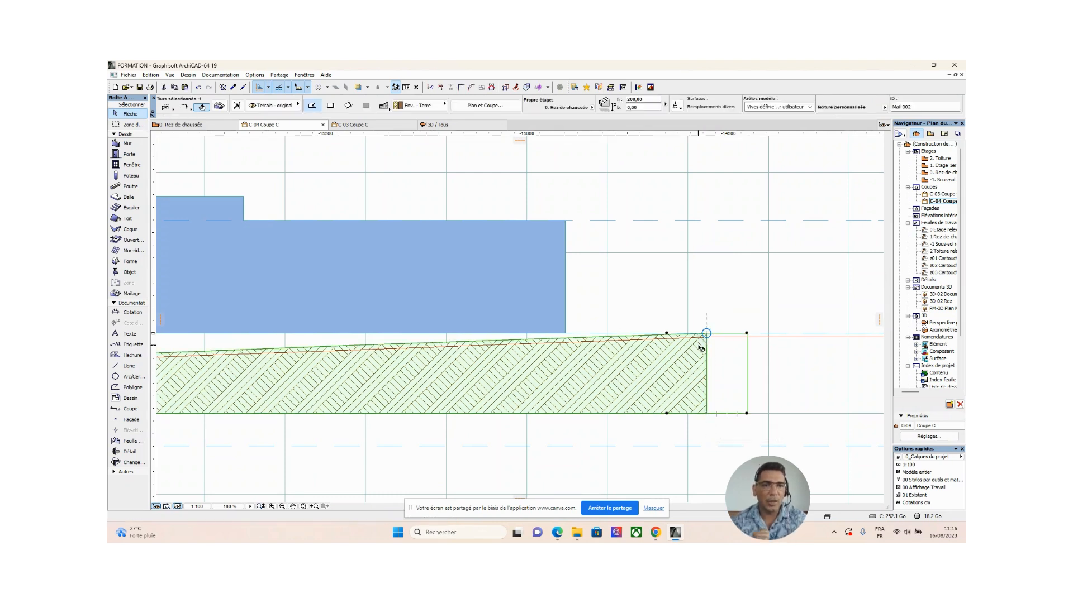
{"action": "scroll", "coordinate": [672, 353], "scroll_direction": "down", "scroll_amount": 2}
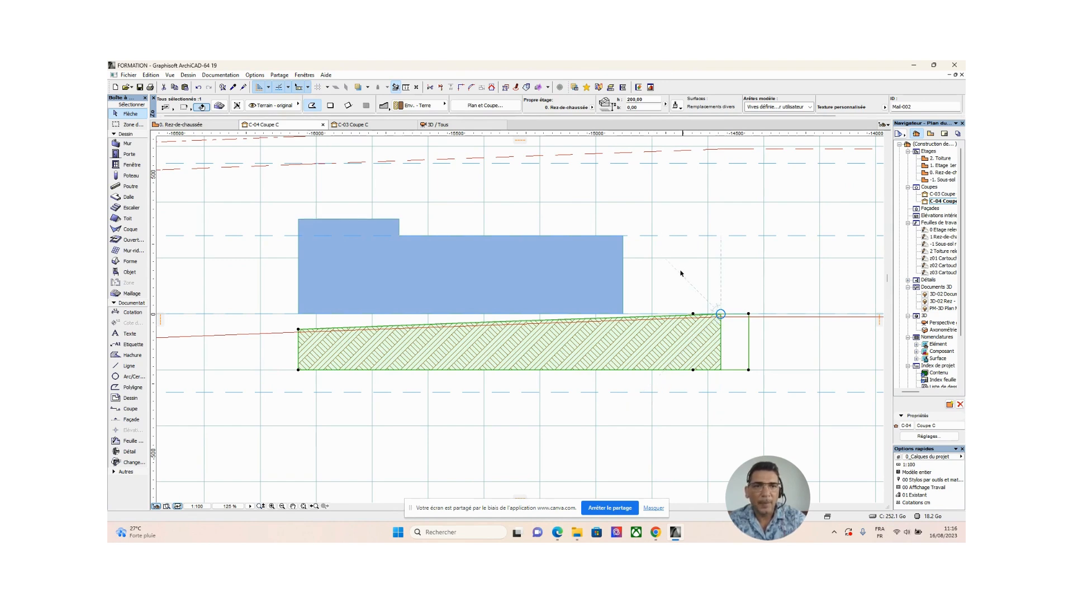
{"action": "left_click", "coordinate": [645, 108]}
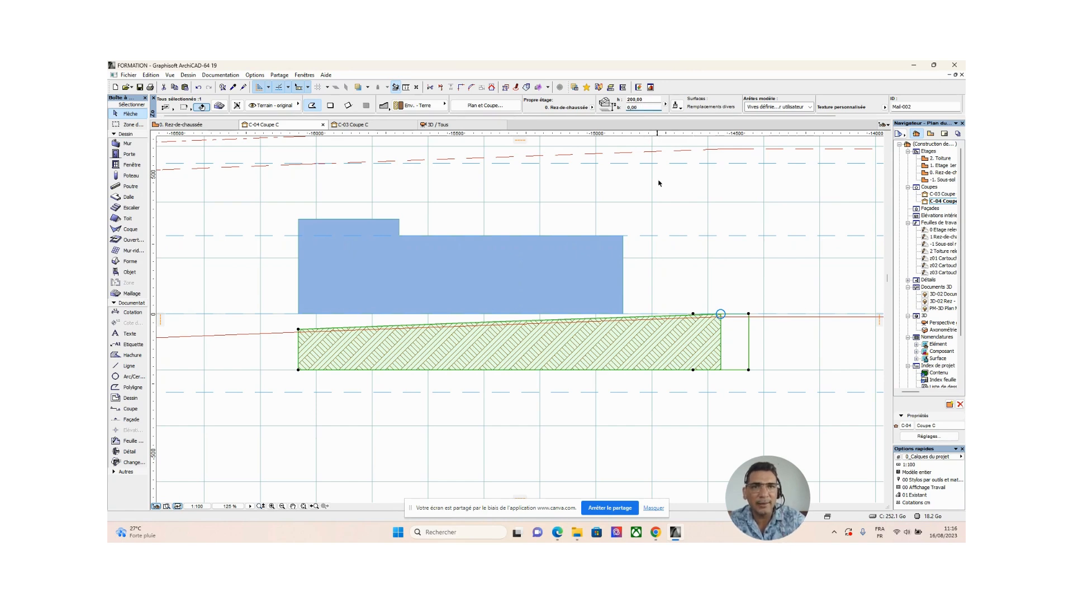
Try to move the terrain mesh down 10 by its upper-right corner onto the red terrain line.
{"action": "scroll", "coordinate": [749, 314], "scroll_direction": "up", "scroll_amount": 3}
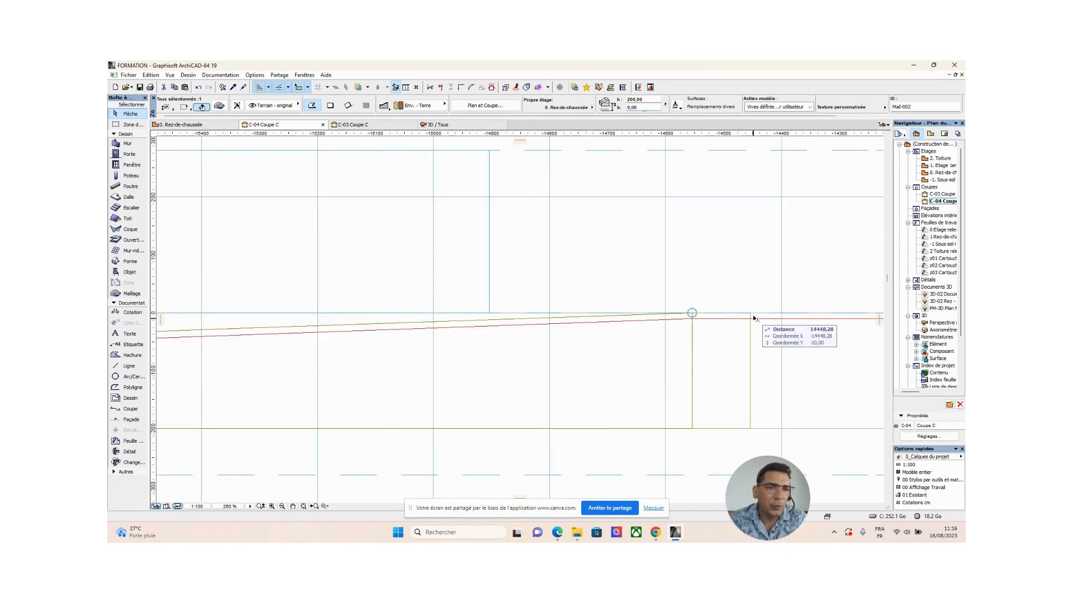
{"action": "left_click", "coordinate": [750, 314]}
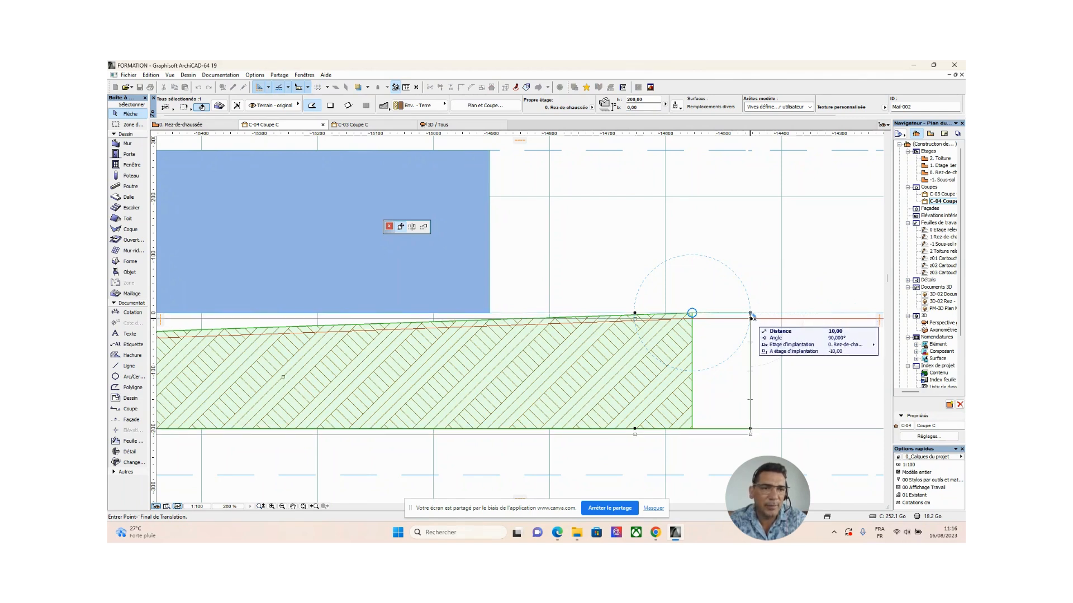
{"action": "left_click", "coordinate": [750, 314]}
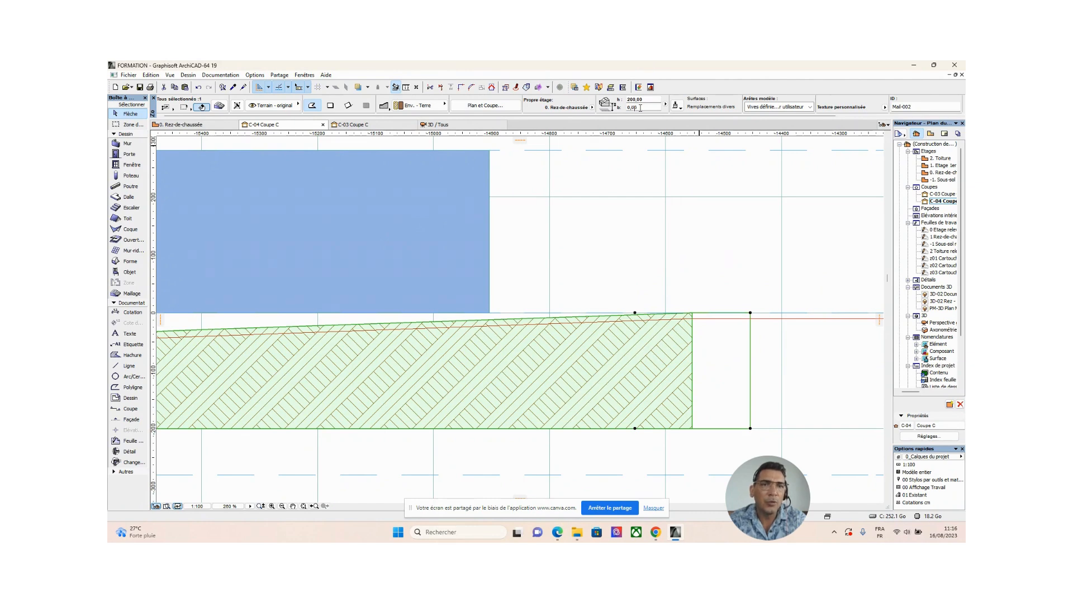
Set the terrain mesh's elevation relative to the home storey to -10 in section C-04.
{"action": "left_click", "coordinate": [641, 108]}
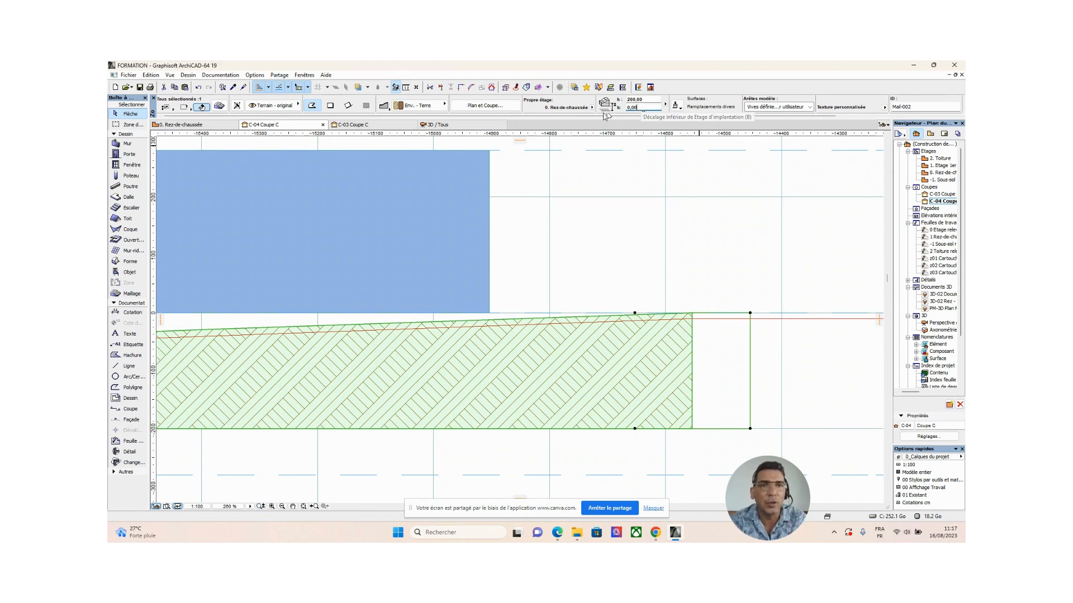
{"action": "double_click", "coordinate": [641, 109]}
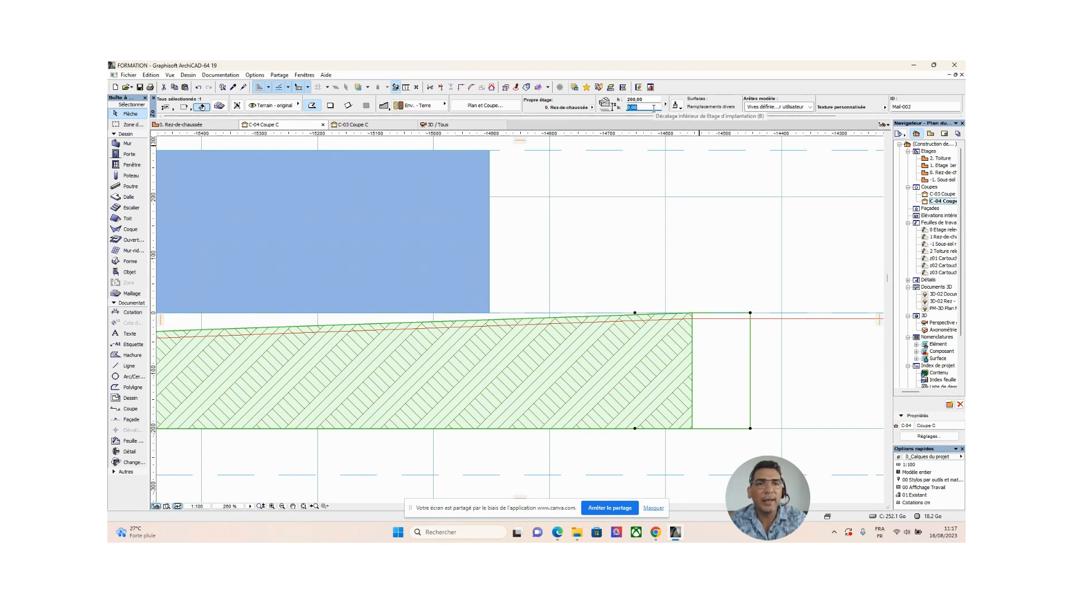
{"action": "type", "text": "-10"}
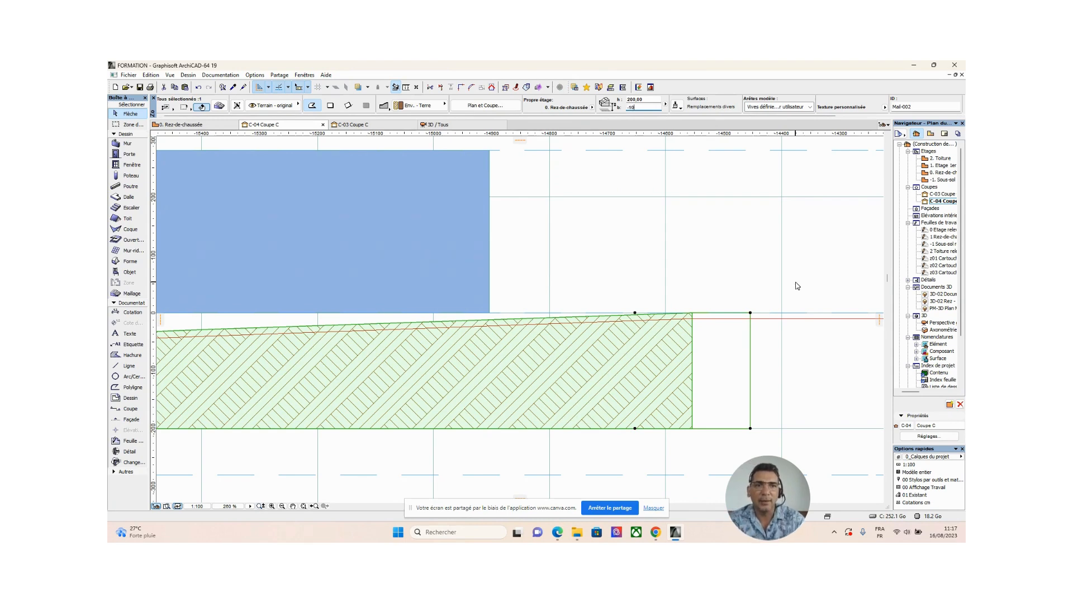
{"action": "key", "text": "Return"}
{"action": "left_click", "coordinate": [604, 257]}
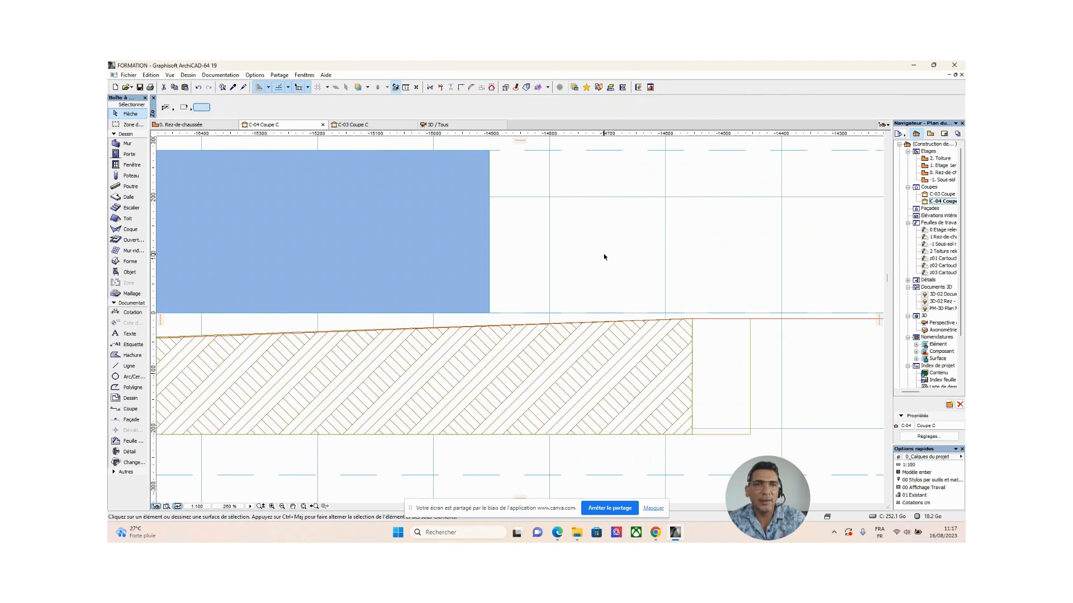
Check the lowered mesh against the red terrain line in section C-04, selecting the line and the mesh to compare them.
{"action": "scroll", "coordinate": [703, 339], "scroll_direction": "down", "scroll_amount": 5}
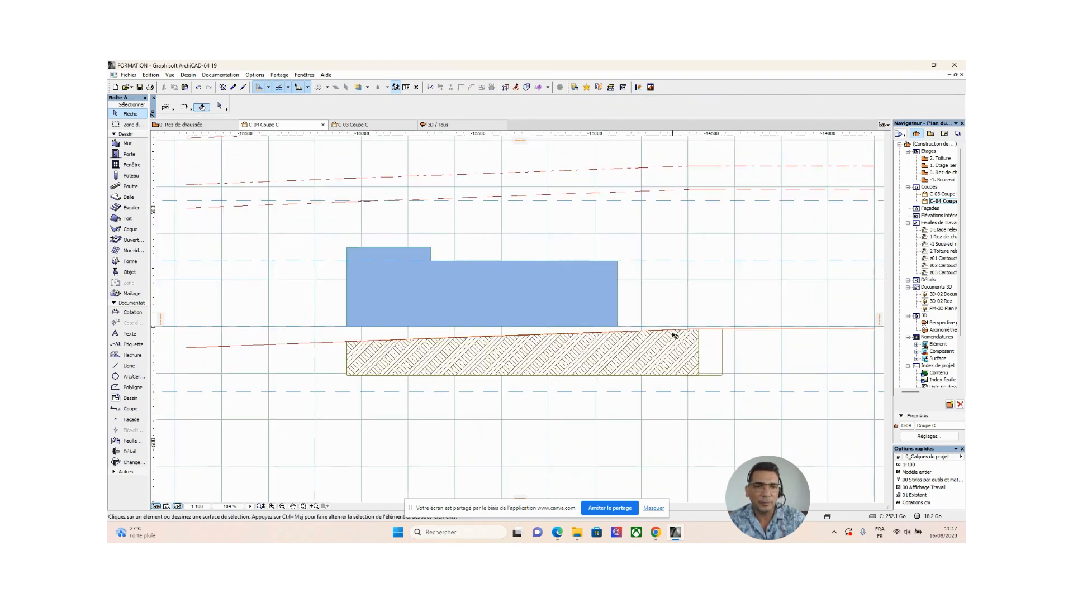
{"action": "left_click", "coordinate": [745, 330]}
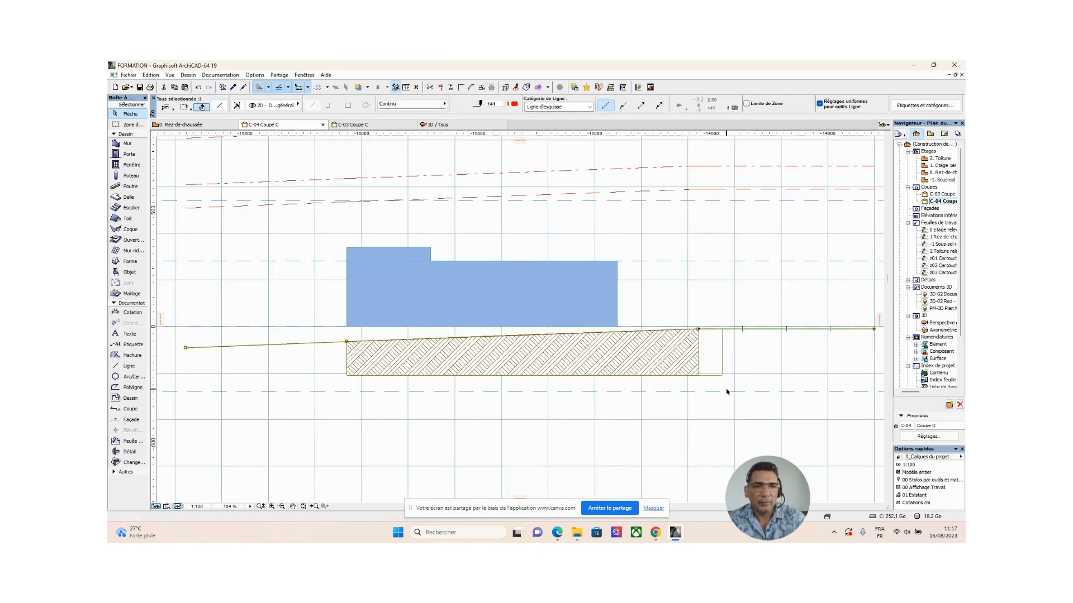
{"action": "scroll", "coordinate": [659, 383], "scroll_direction": "up", "scroll_amount": 2}
{"action": "scroll", "coordinate": [659, 383], "scroll_direction": "down", "scroll_amount": 2}
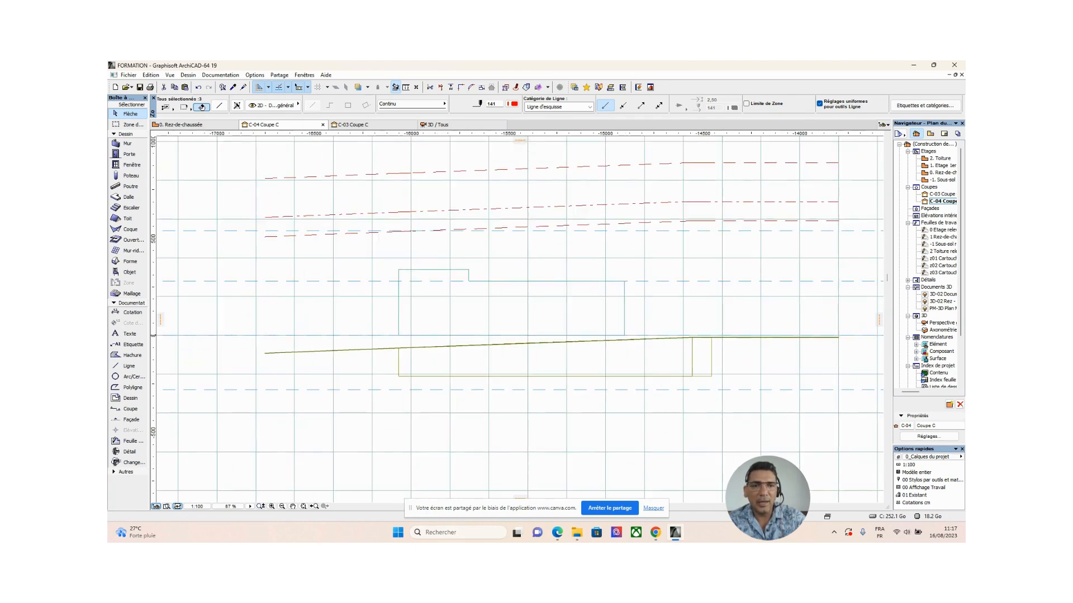
{"action": "left_click", "coordinate": [704, 305]}
{"action": "scroll", "coordinate": [697, 357], "scroll_direction": "up", "scroll_amount": 1}
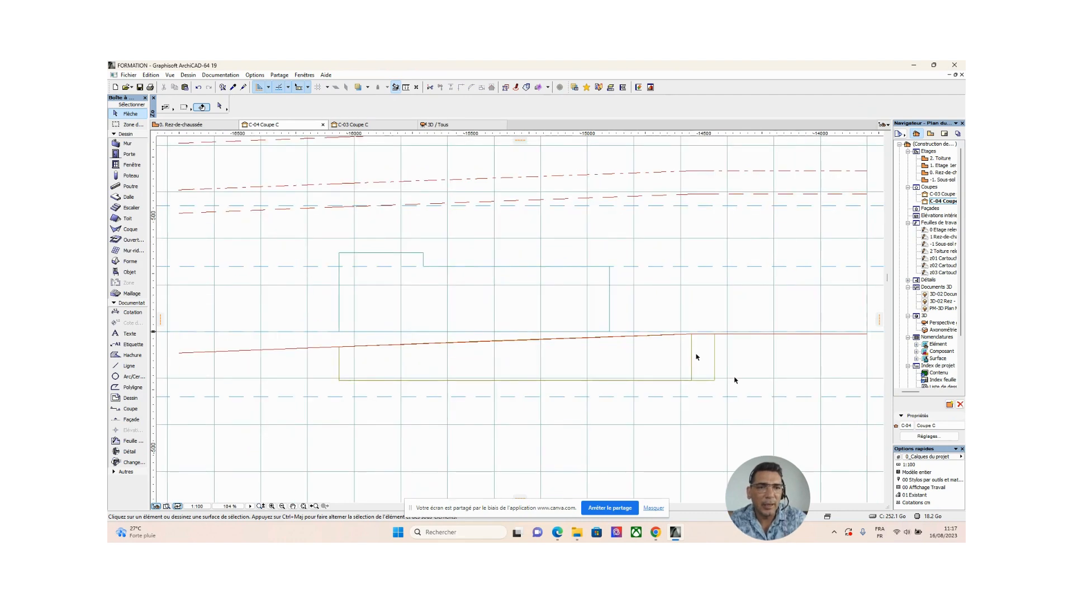
{"action": "left_click", "coordinate": [715, 380]}
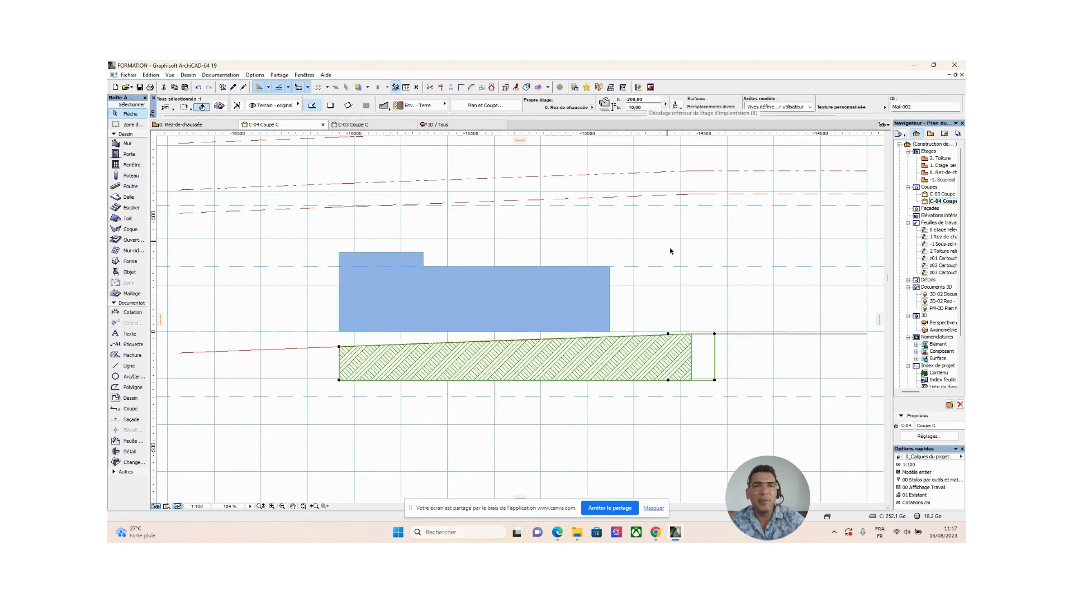
Measure the vertical gap between the building volume's lower-right corner and the sloping terrain mesh in section C-04.
{"action": "key", "text": "m"}
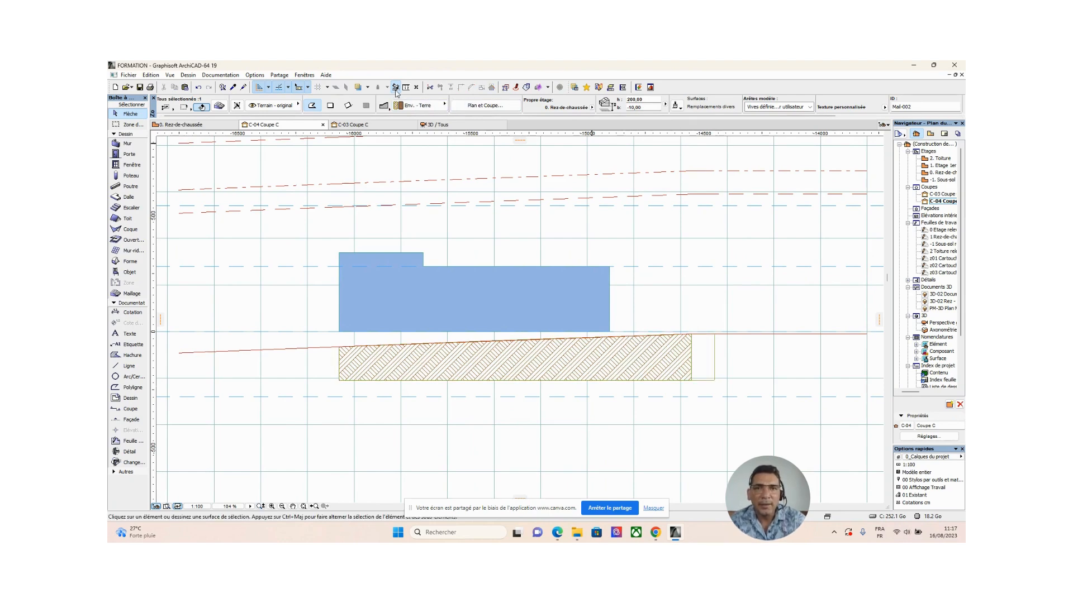
{"action": "scroll", "coordinate": [618, 340], "scroll_direction": "up", "scroll_amount": 3}
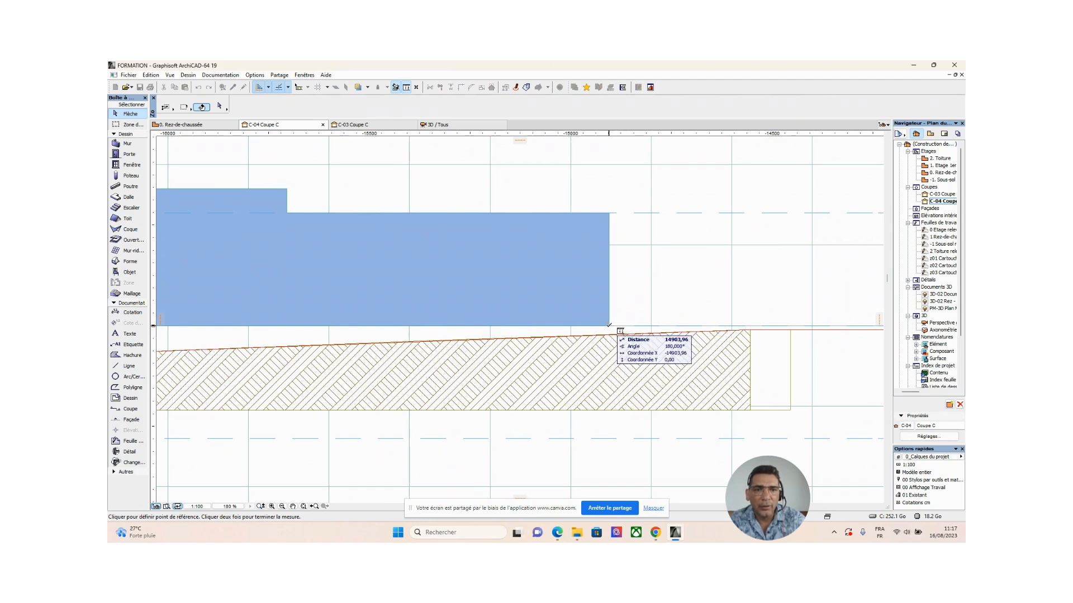
{"action": "left_click", "coordinate": [609, 325]}
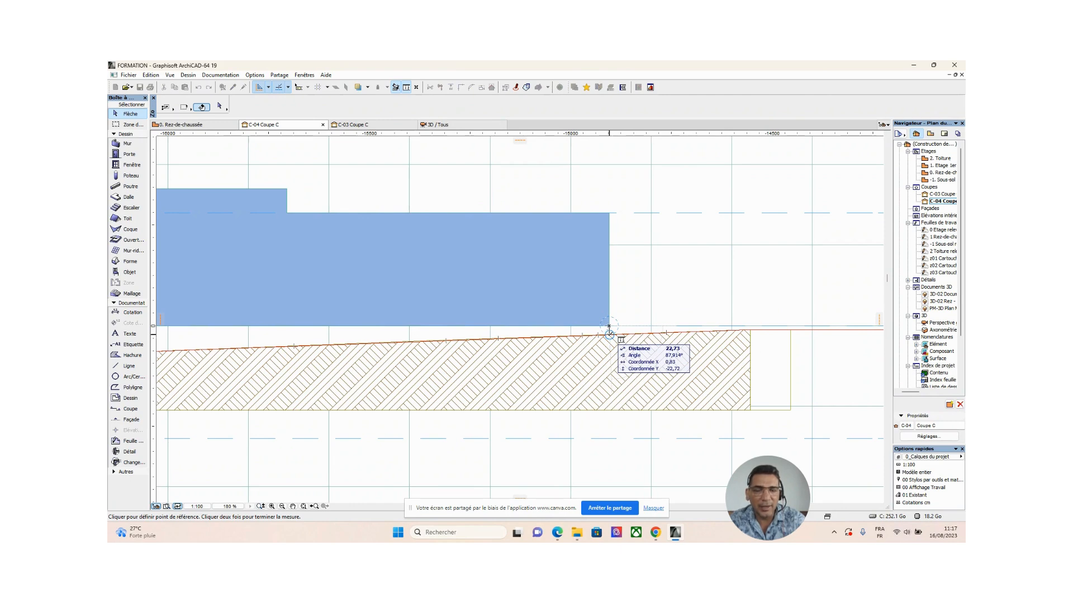
{"action": "scroll", "coordinate": [609, 334], "scroll_direction": "up", "scroll_amount": 4}
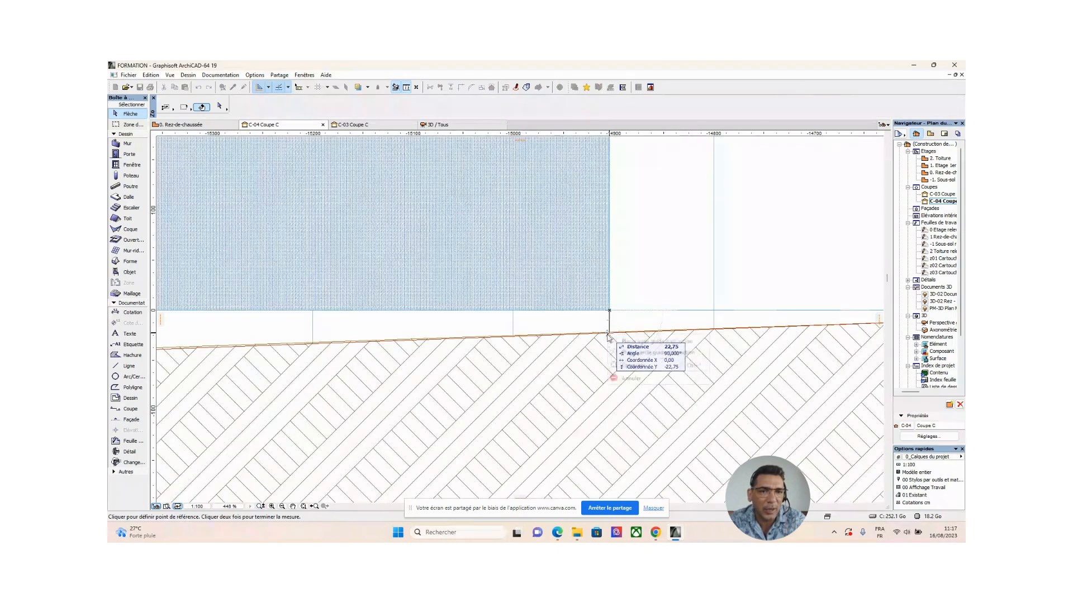
{"action": "right_click", "coordinate": [609, 334]}
{"action": "left_click", "coordinate": [631, 383]}
{"action": "scroll", "coordinate": [609, 282], "scroll_direction": "down", "scroll_amount": 8}
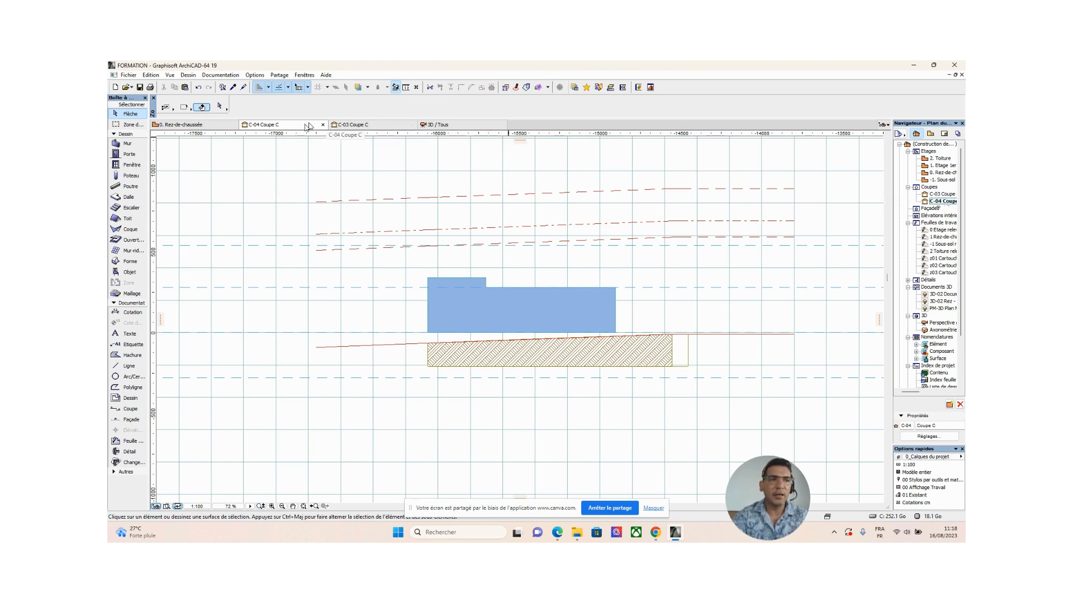
Compare the building volumes' position above the terrain in sections C-03 and C-04.
{"action": "left_click", "coordinate": [365, 126]}
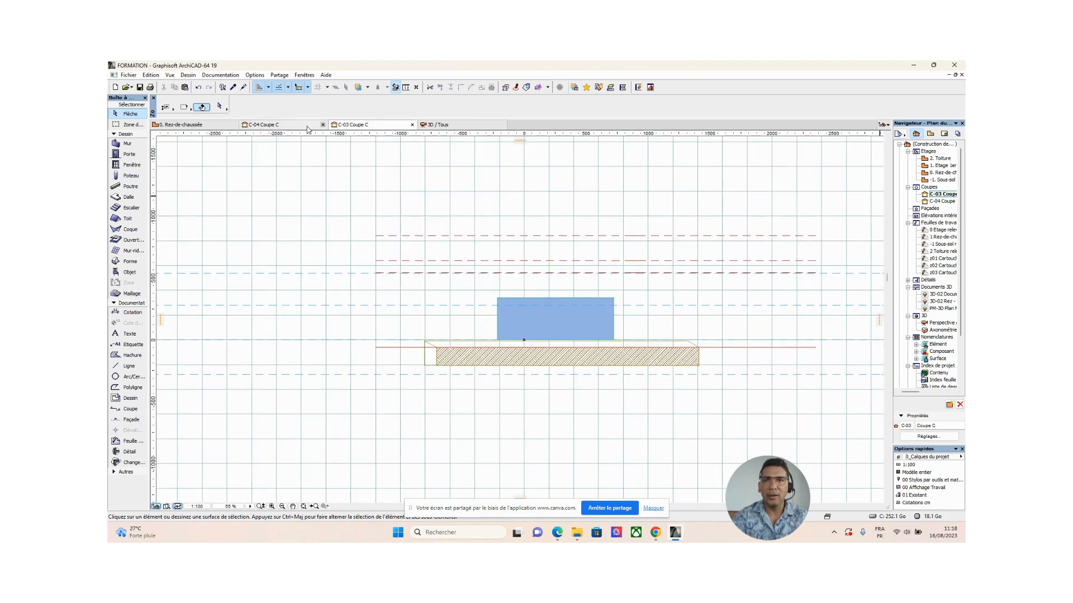
{"action": "left_click", "coordinate": [302, 125]}
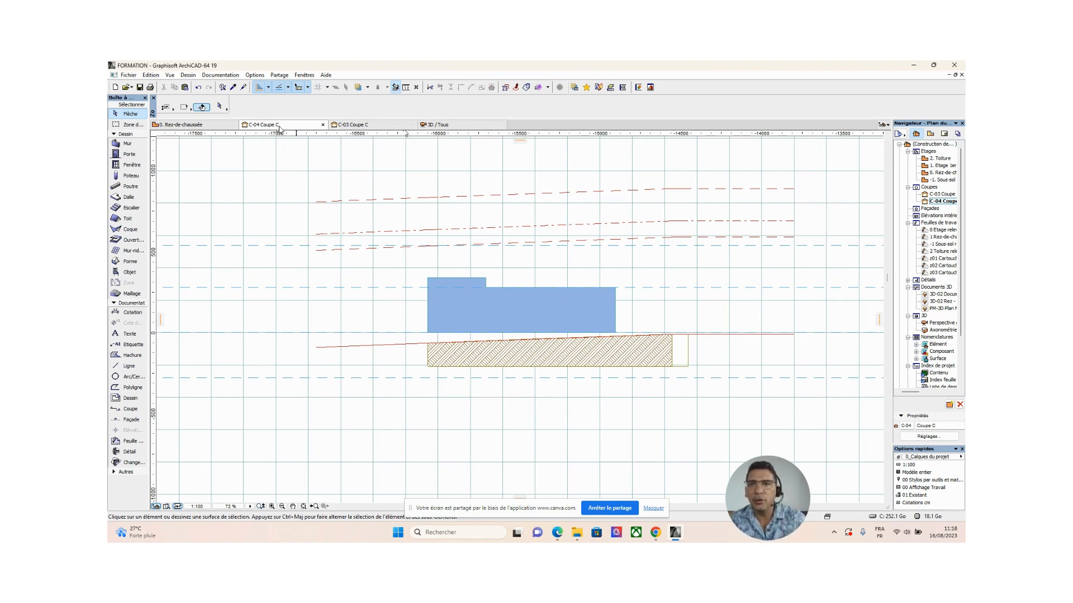
{"action": "left_click", "coordinate": [388, 127]}
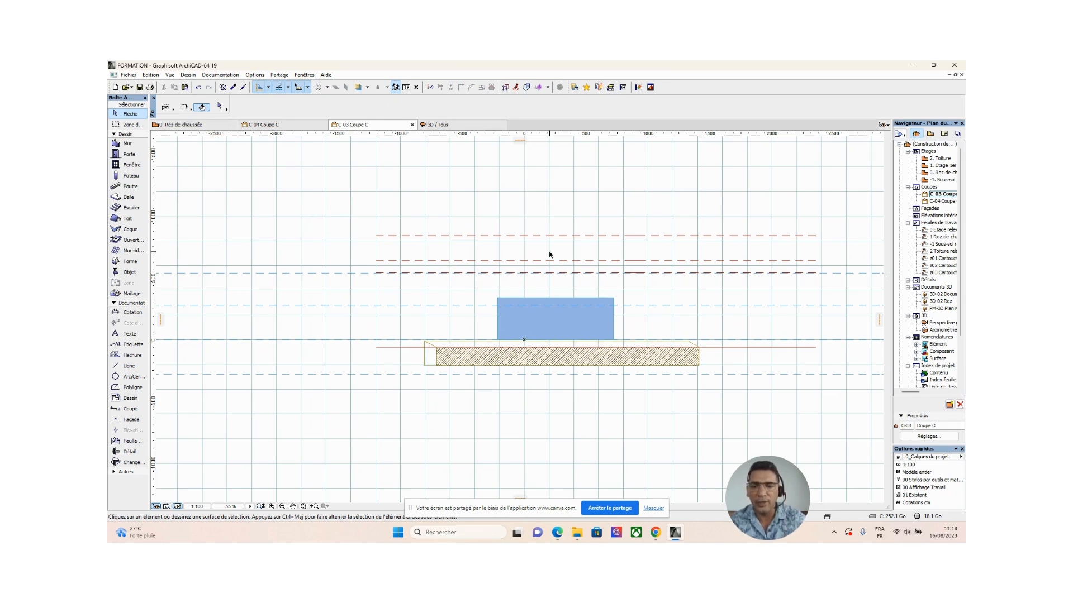
Return to the ground-floor plan (0. Rez-de-chaussée) and show the whole plot.
{"action": "key", "text": "F2"}
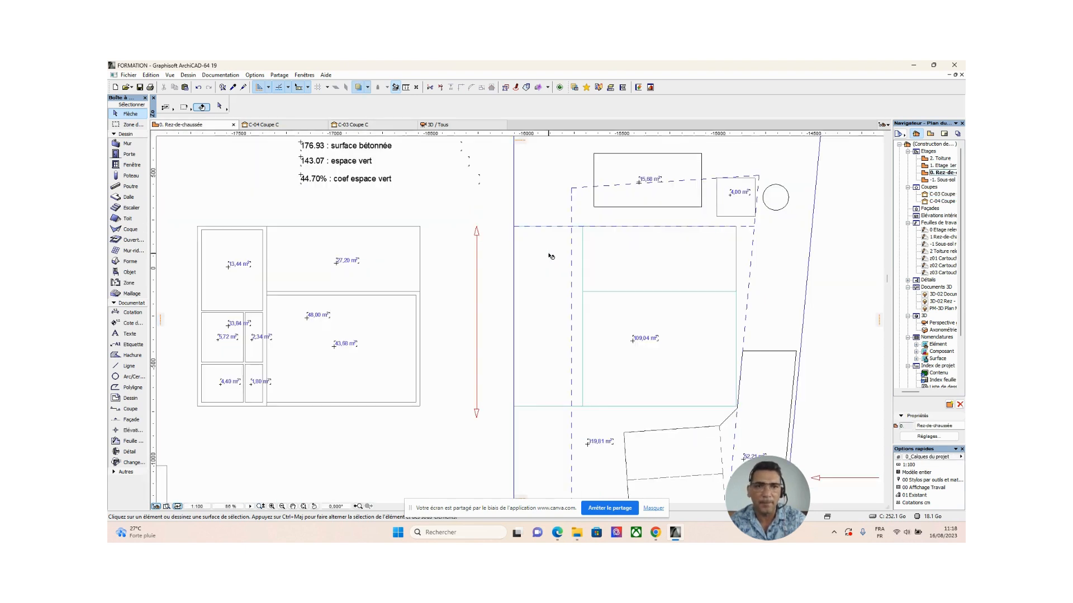
{"action": "scroll", "coordinate": [591, 266], "scroll_direction": "down", "scroll_amount": 2}
{"action": "middle_click_drag", "start_coordinate": [591, 265], "coordinate": [520, 298]}
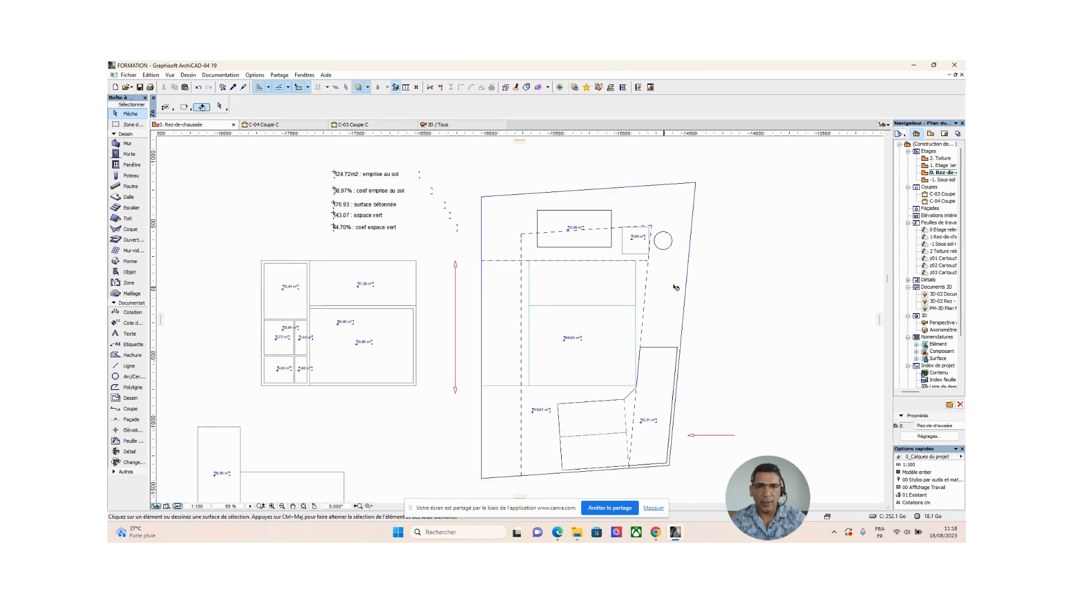
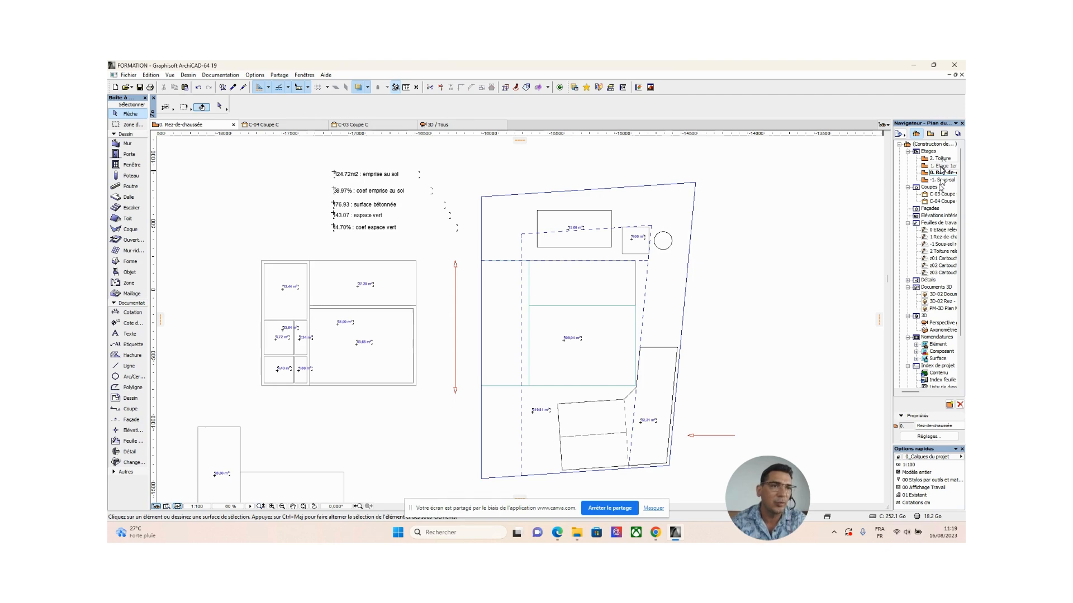
Open the first-floor plan (1. Etage 1er) and turn off the trace reference shown beneath it.
{"action": "right_click", "coordinate": [941, 167]}
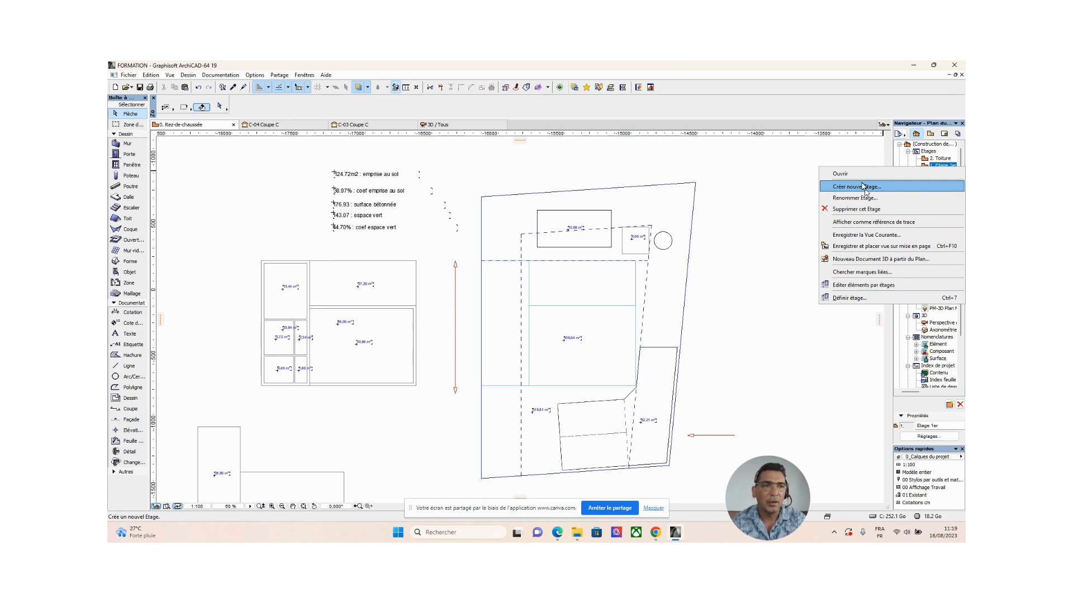
{"action": "left_click", "coordinate": [860, 211]}
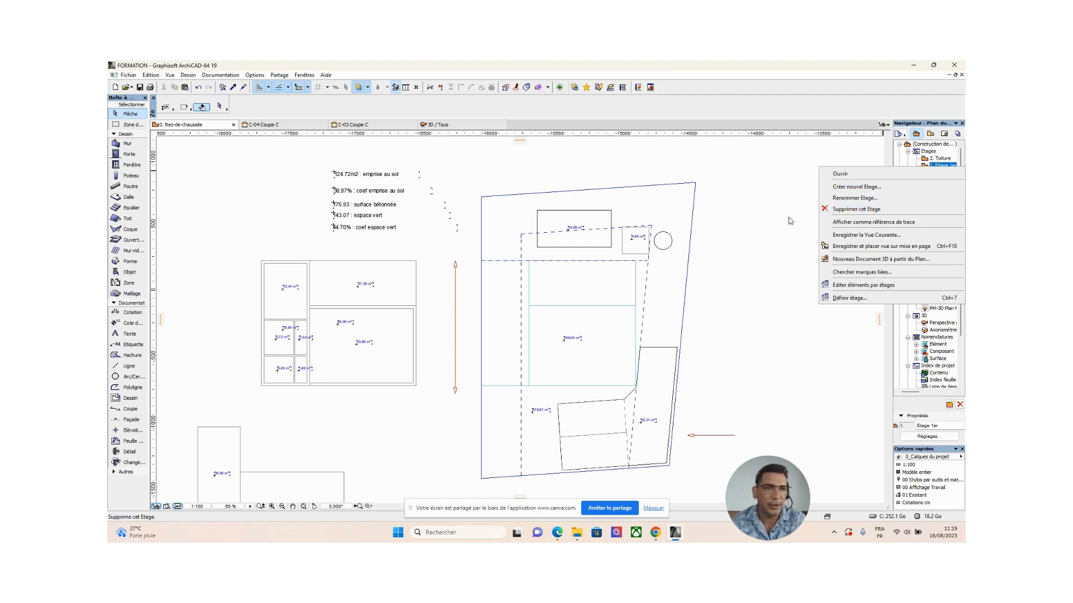
{"action": "double_click", "coordinate": [942, 167]}
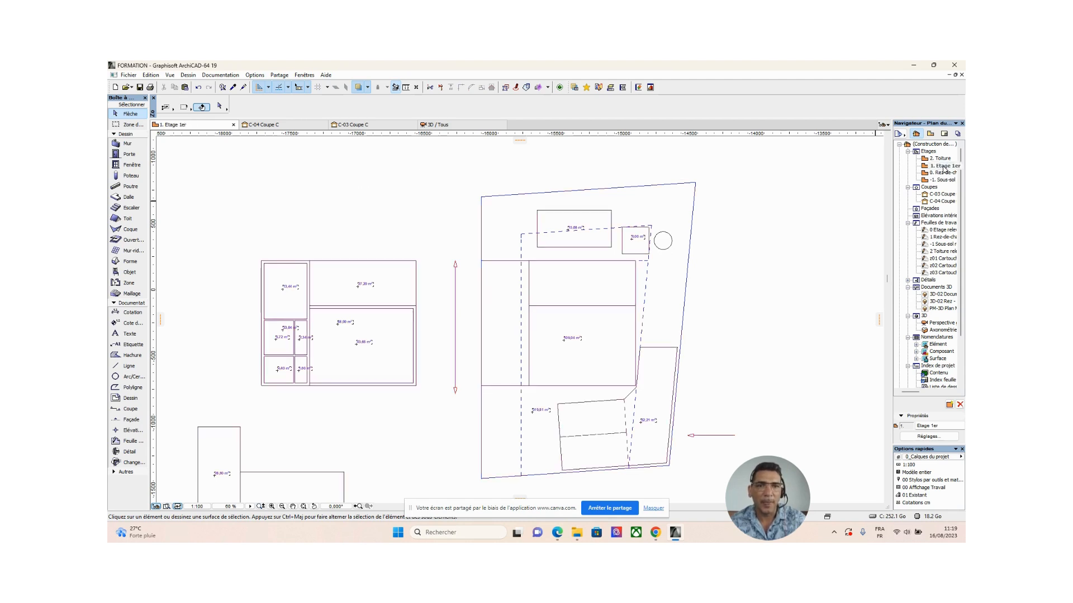
{"action": "scroll", "coordinate": [729, 262], "scroll_direction": "down", "scroll_amount": 1}
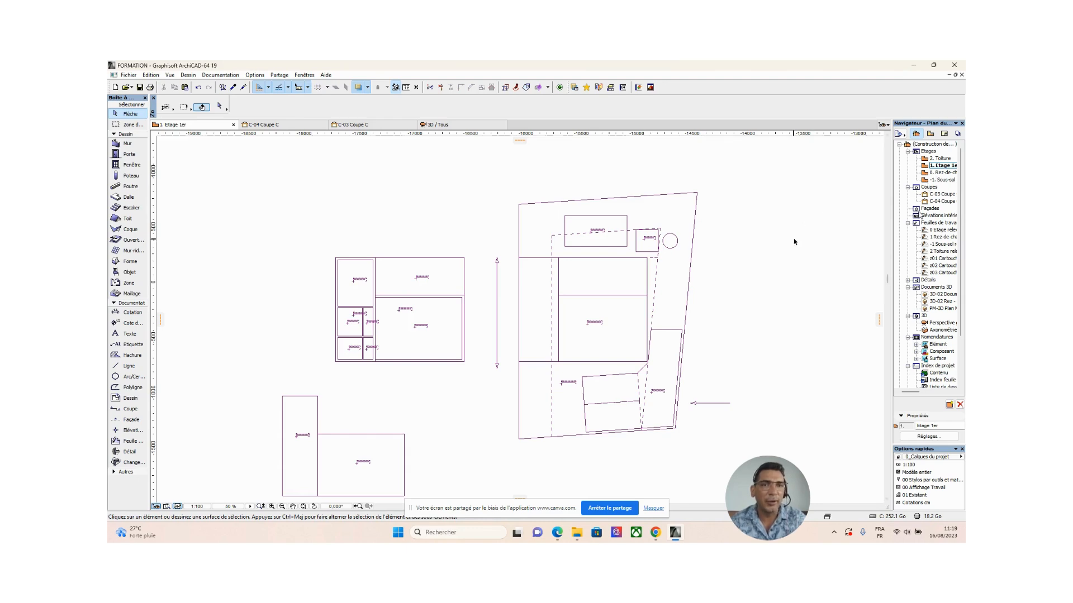
{"action": "right_click", "coordinate": [943, 166]}
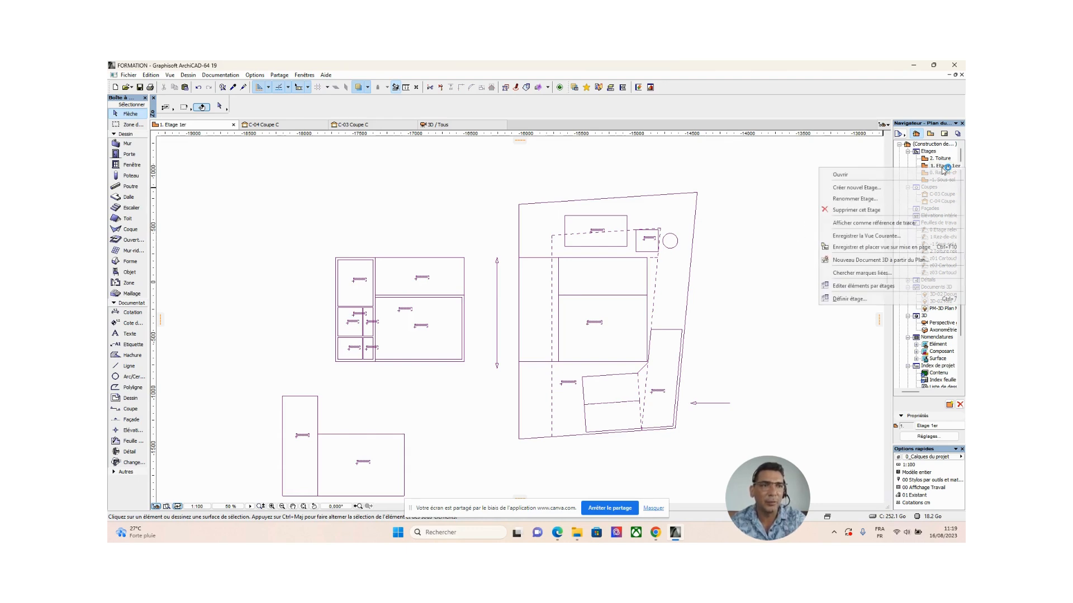
{"action": "left_click", "coordinate": [871, 222]}
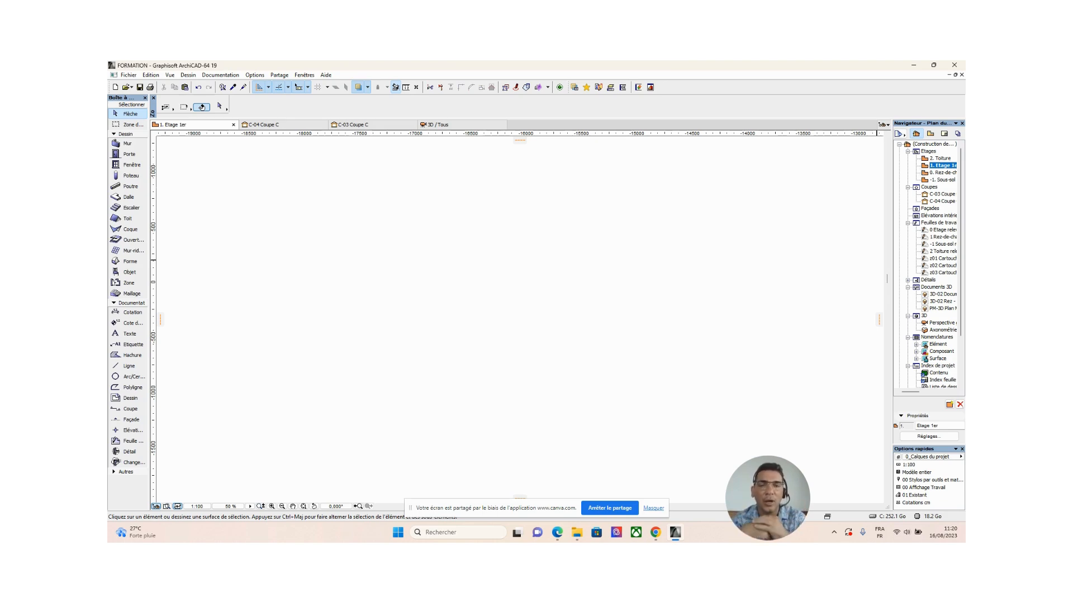
Set the ground floor (0. Rez-de-chaussée) as the trace reference and return to the first-floor plan (1. Etage 1er).
{"action": "double_click", "coordinate": [924, 172]}
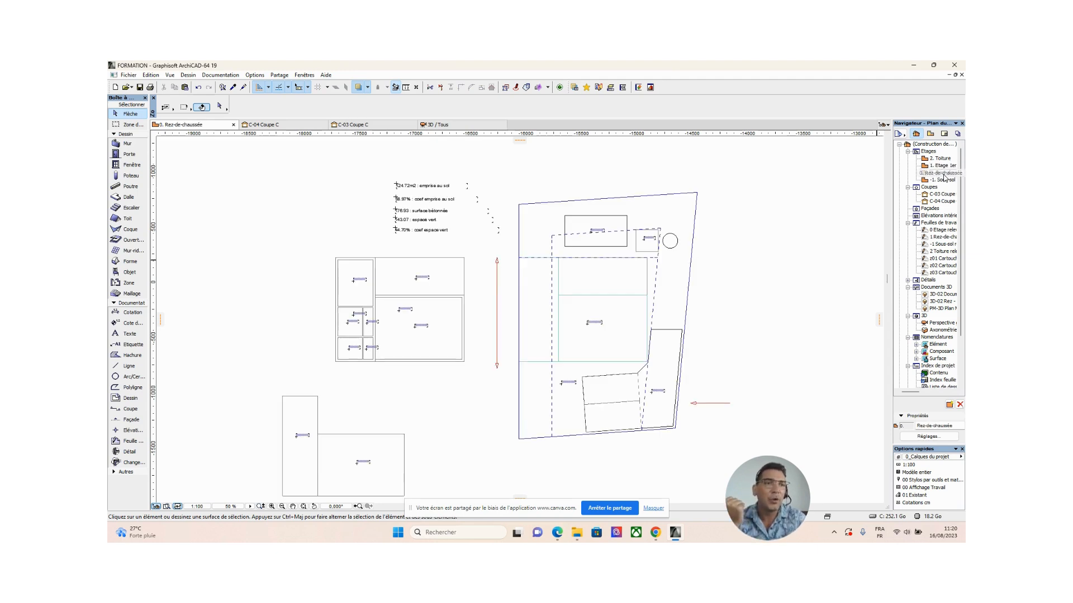
{"action": "right_click", "coordinate": [943, 174]}
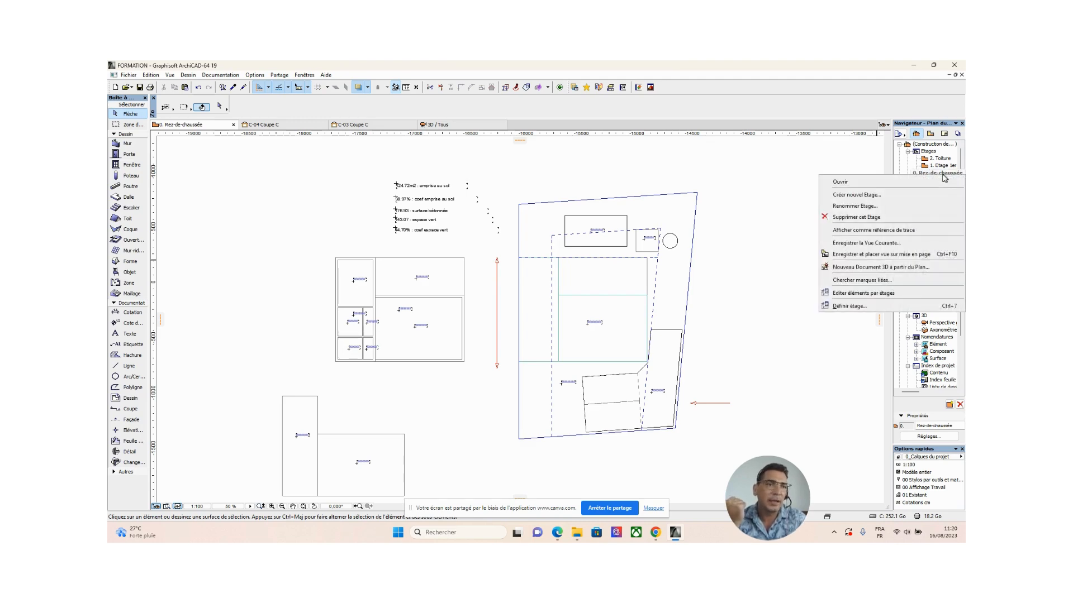
{"action": "left_click", "coordinate": [891, 235]}
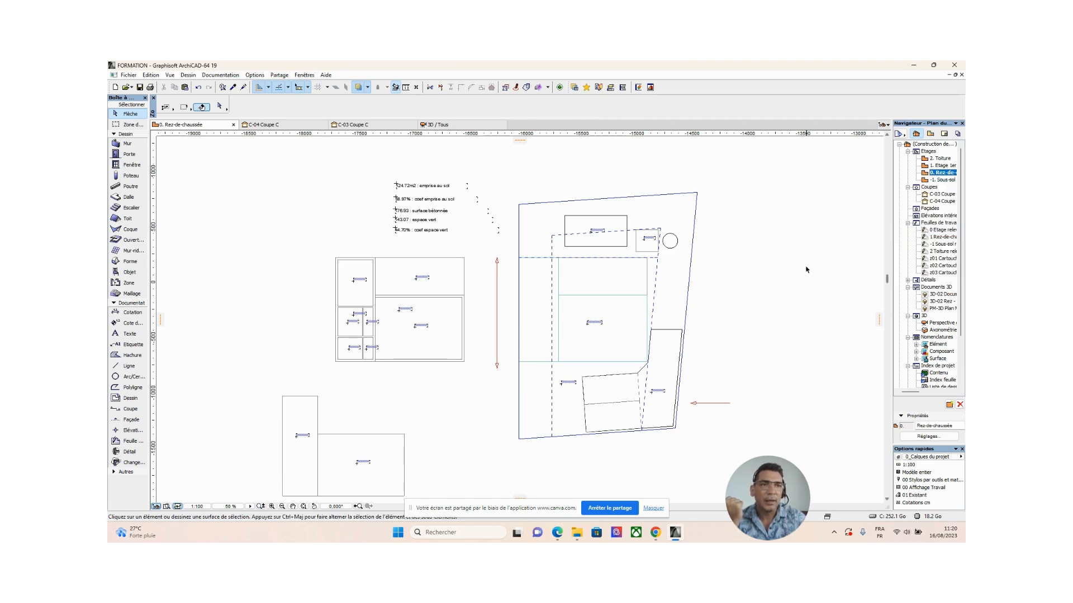
{"action": "double_click", "coordinate": [944, 166]}
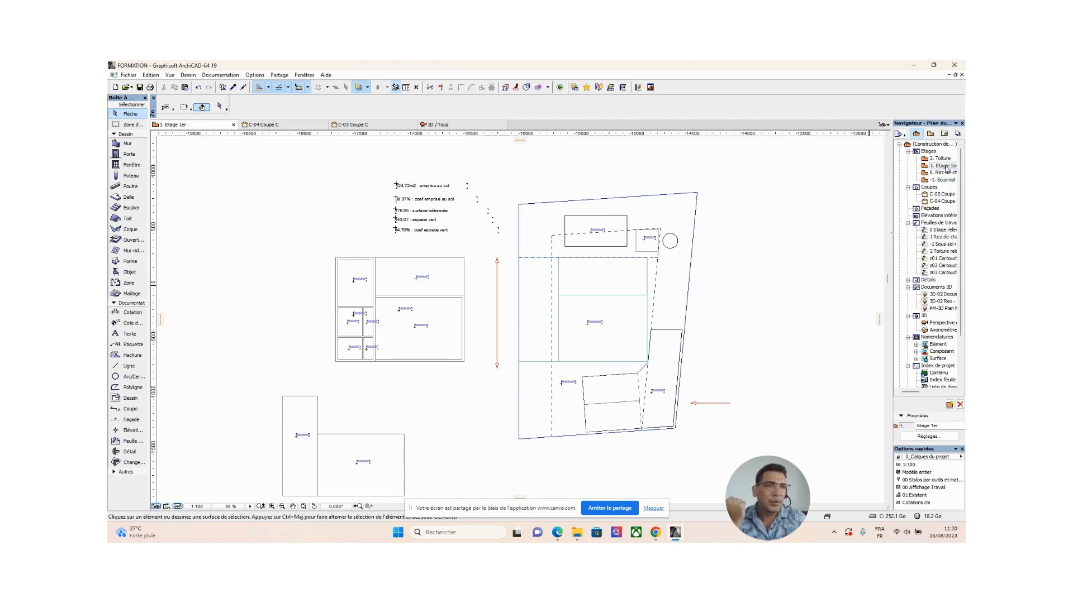
{"action": "scroll", "coordinate": [747, 301], "scroll_direction": "down", "scroll_amount": 3}
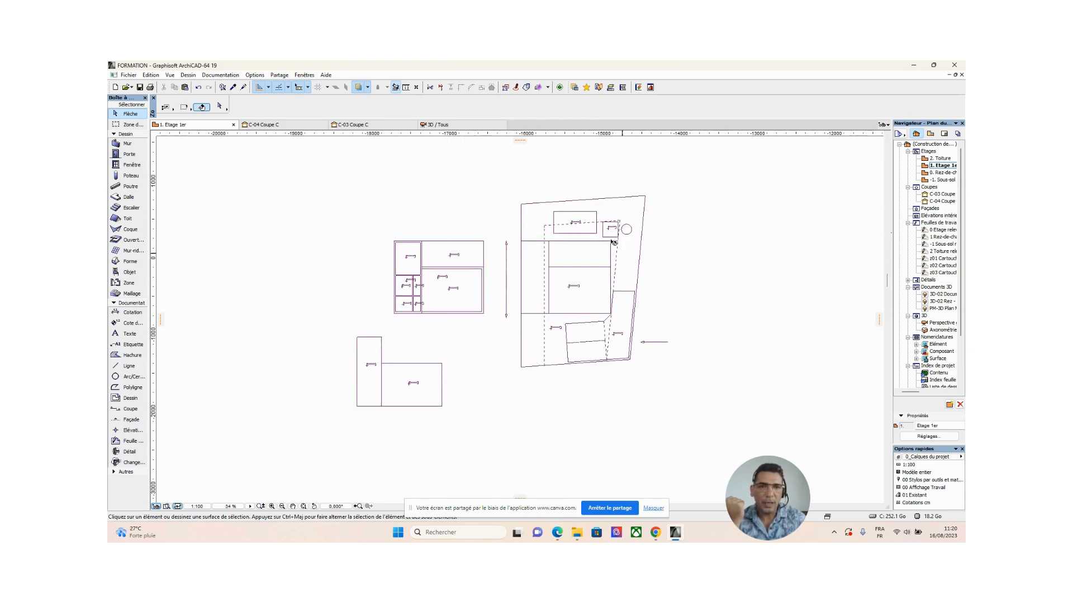
Check which elements are selectable on the first-floor plan by area-selecting the traced plot and inspecting the surrounding section lines.
{"action": "left_click_drag", "start_coordinate": [498, 198], "coordinate": [705, 384]}
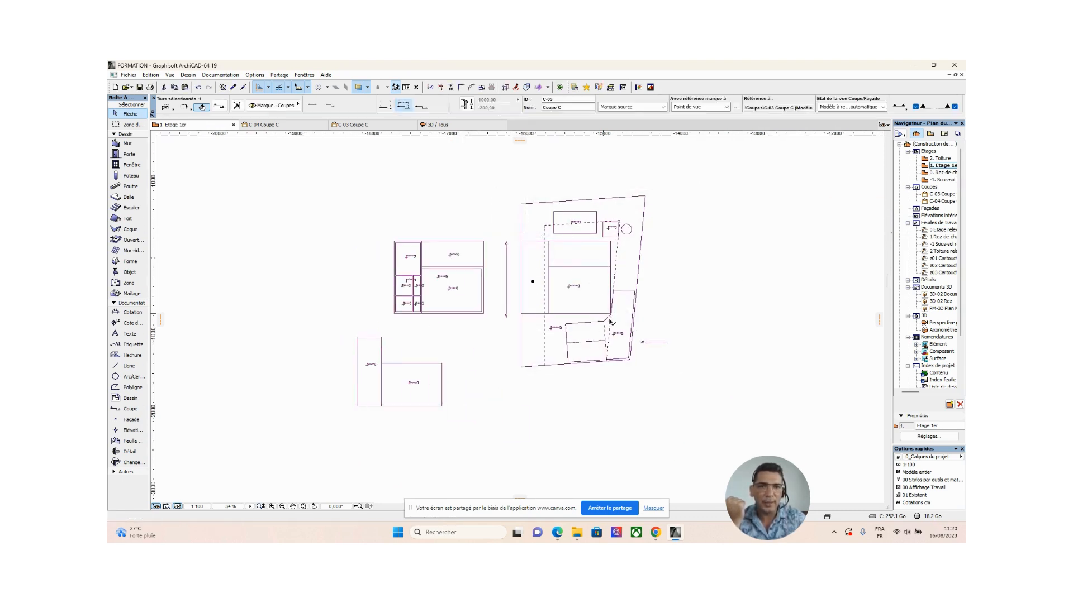
{"action": "left_click", "coordinate": [711, 307]}
{"action": "scroll", "coordinate": [597, 343], "scroll_direction": "down", "scroll_amount": 3}
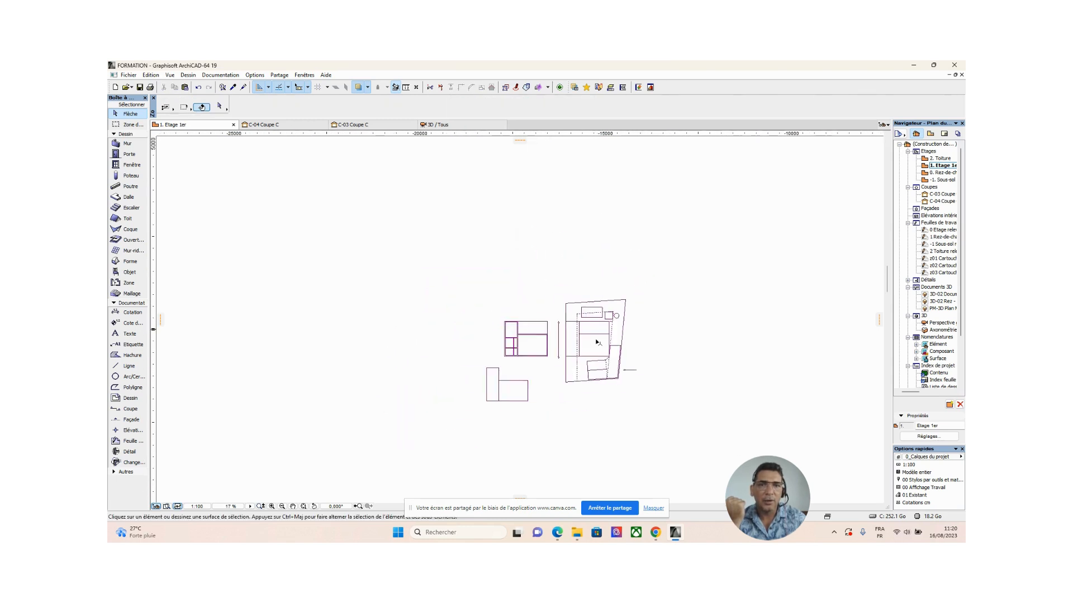
{"action": "scroll", "coordinate": [597, 342], "scroll_direction": "down", "scroll_amount": 3}
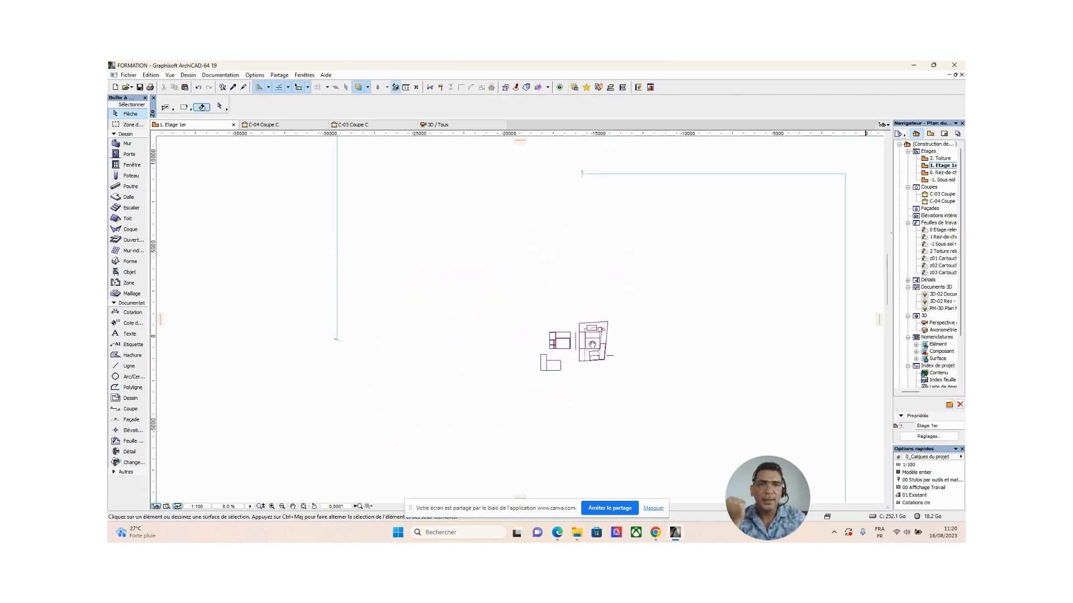
{"action": "scroll", "coordinate": [643, 262], "scroll_direction": "down", "scroll_amount": 2}
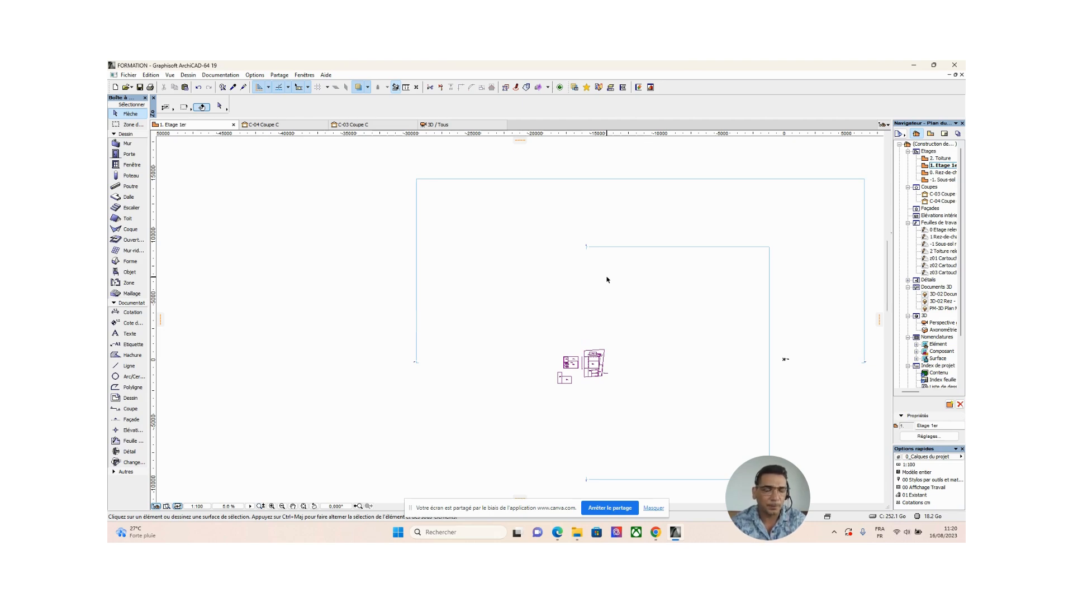
{"action": "scroll", "coordinate": [594, 383], "scroll_direction": "up", "scroll_amount": 5}
{"action": "left_click_drag", "start_coordinate": [462, 272], "coordinate": [538, 395]}
{"action": "left_click_drag", "start_coordinate": [519, 268], "coordinate": [564, 379]}
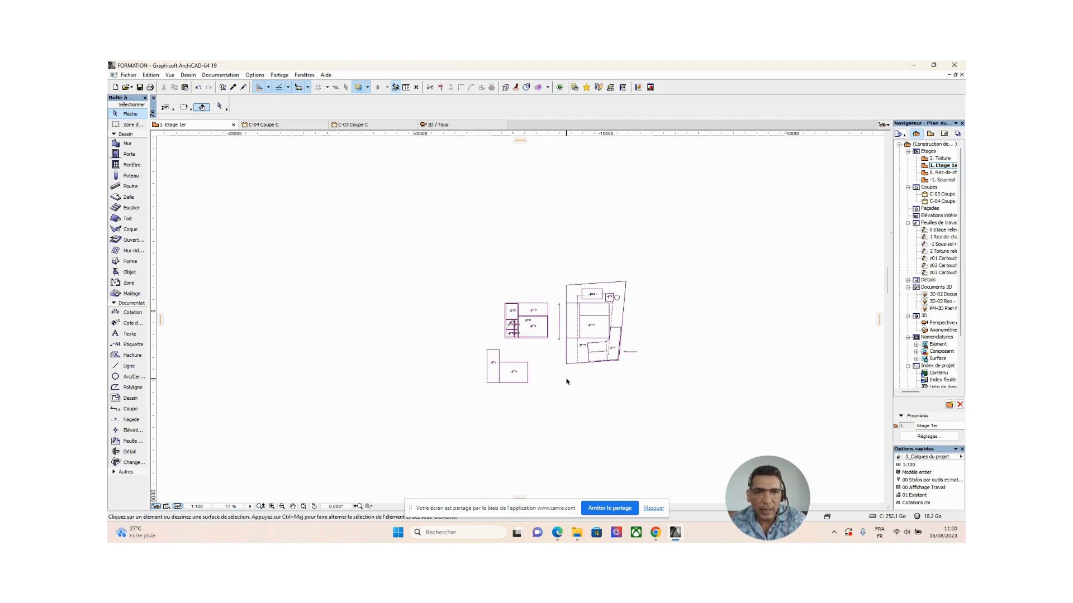
{"action": "left_click_drag", "start_coordinate": [547, 246], "coordinate": [648, 380]}
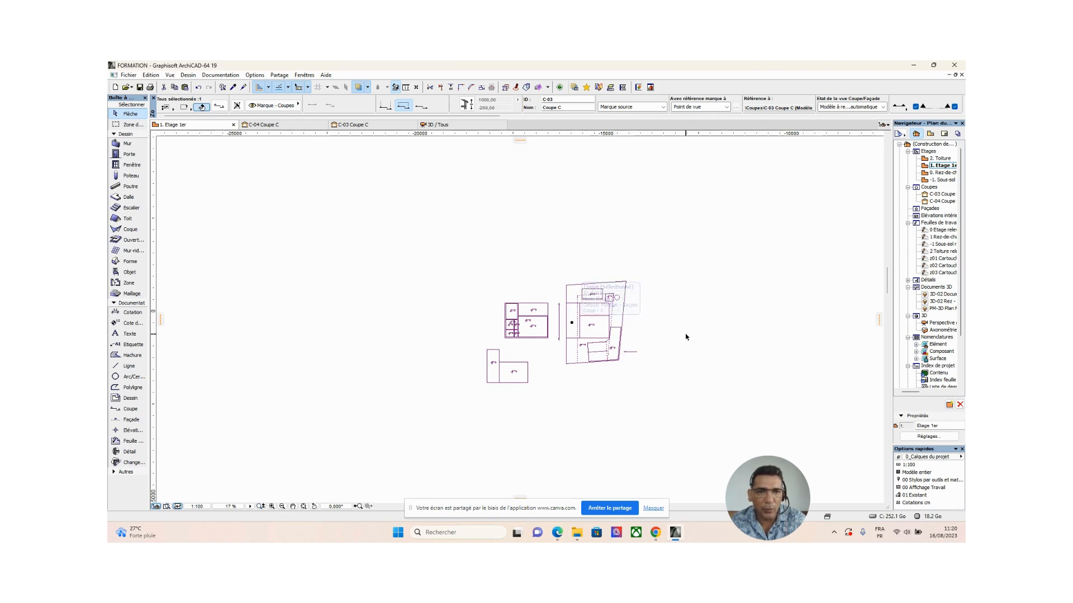
{"action": "scroll", "coordinate": [685, 335], "scroll_direction": "up", "scroll_amount": 2}
{"action": "scroll", "coordinate": [687, 336], "scroll_direction": "down", "scroll_amount": 3}
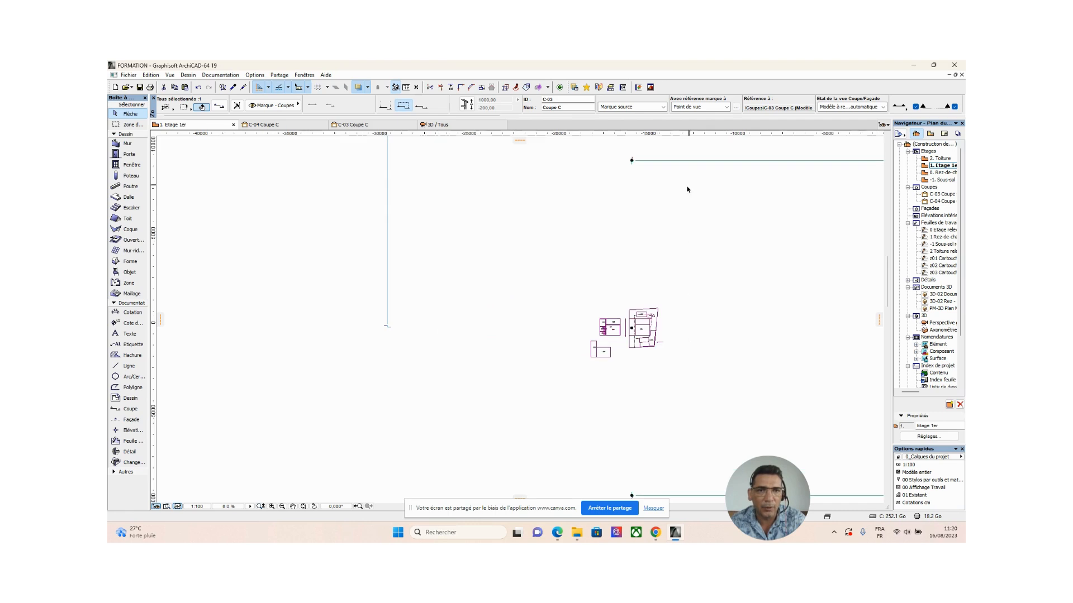
{"action": "left_click", "coordinate": [573, 245]}
{"action": "left_click_drag", "start_coordinate": [638, 287], "coordinate": [708, 394]}
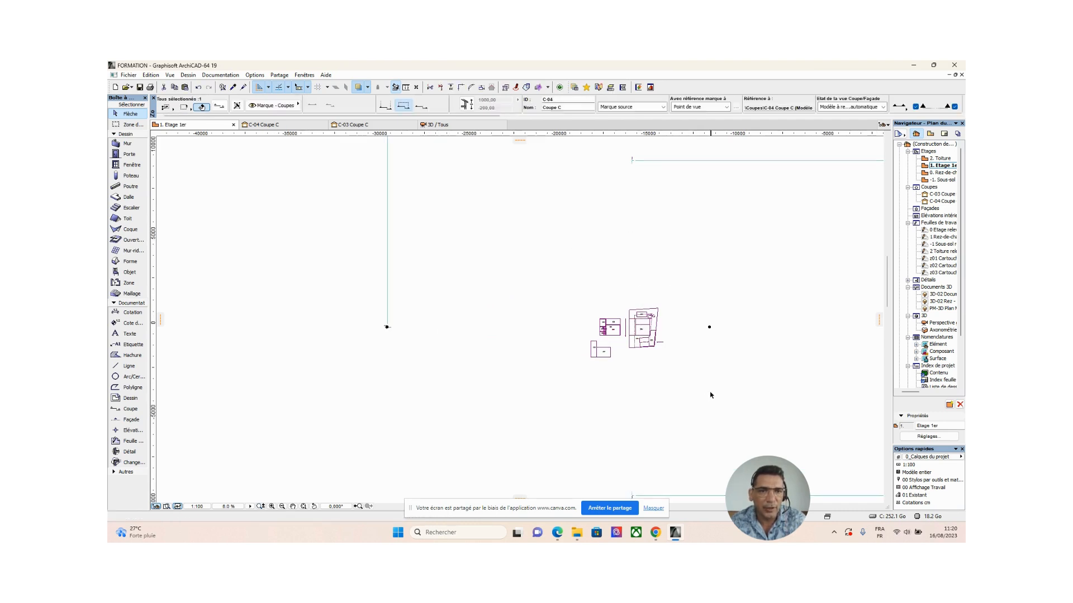
{"action": "left_click", "coordinate": [672, 302]}
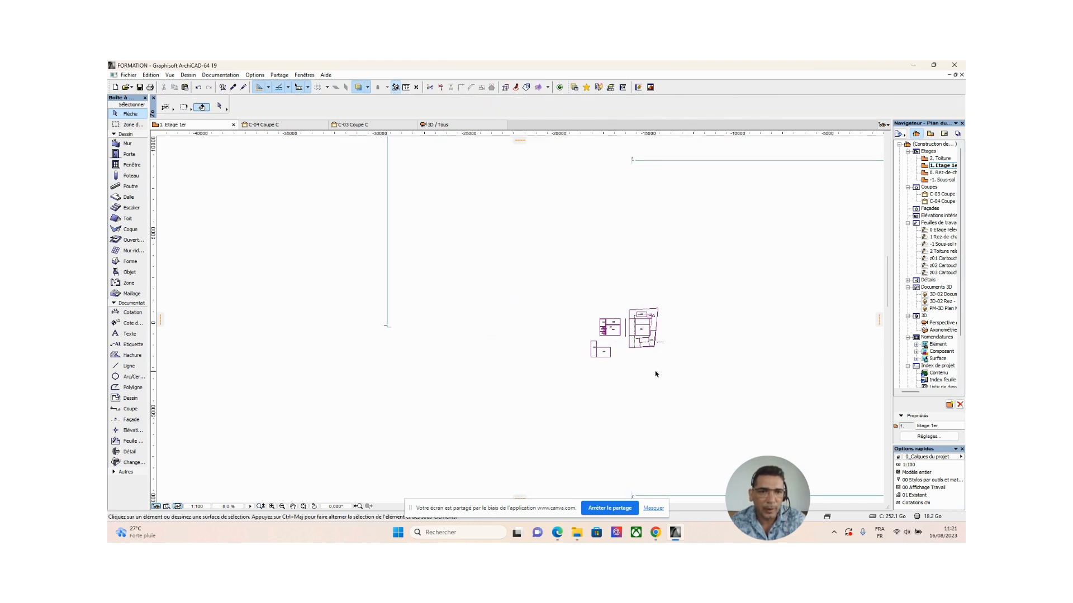
Set the slab defaults for the first floor to a thickness of 340 and an offset of 0 from its home storey.
{"action": "scroll", "coordinate": [651, 310], "scroll_direction": "up", "scroll_amount": 4}
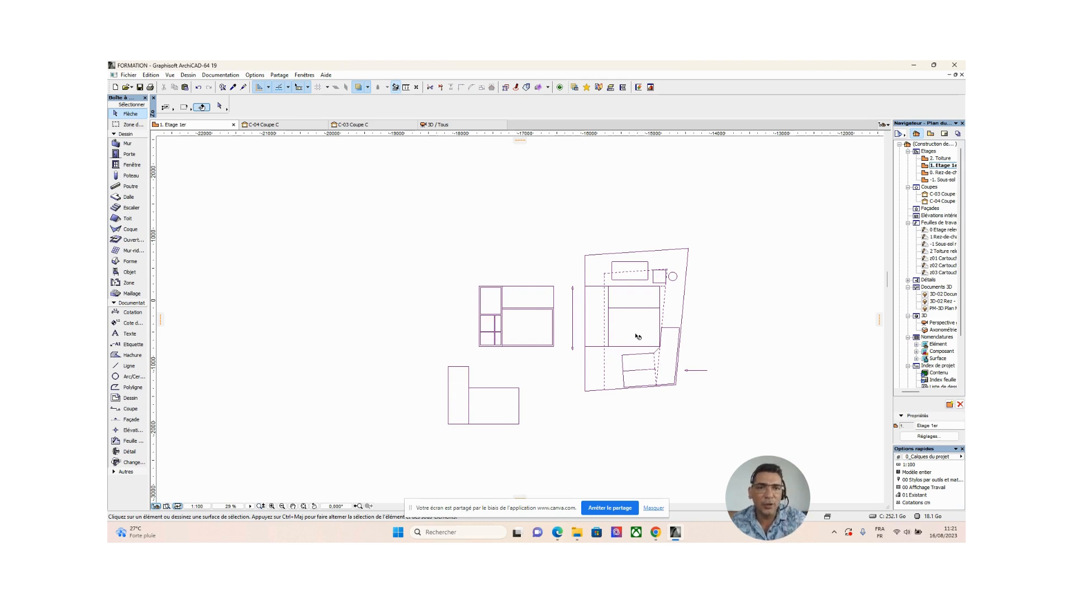
{"action": "scroll", "coordinate": [639, 335], "scroll_direction": "up", "scroll_amount": 2}
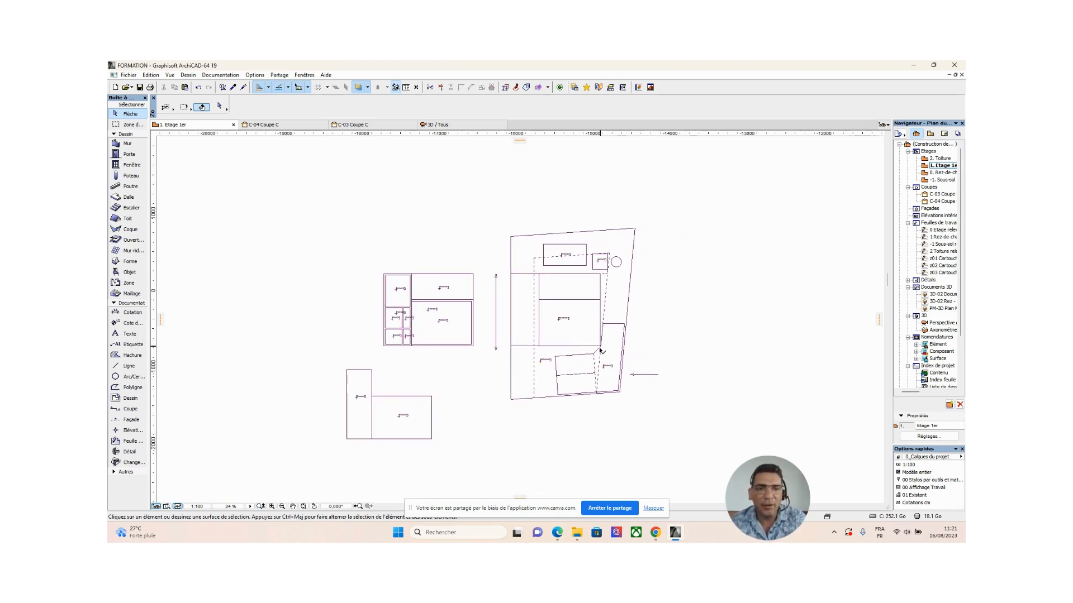
{"action": "mouse_move", "coordinate": [600, 350]}
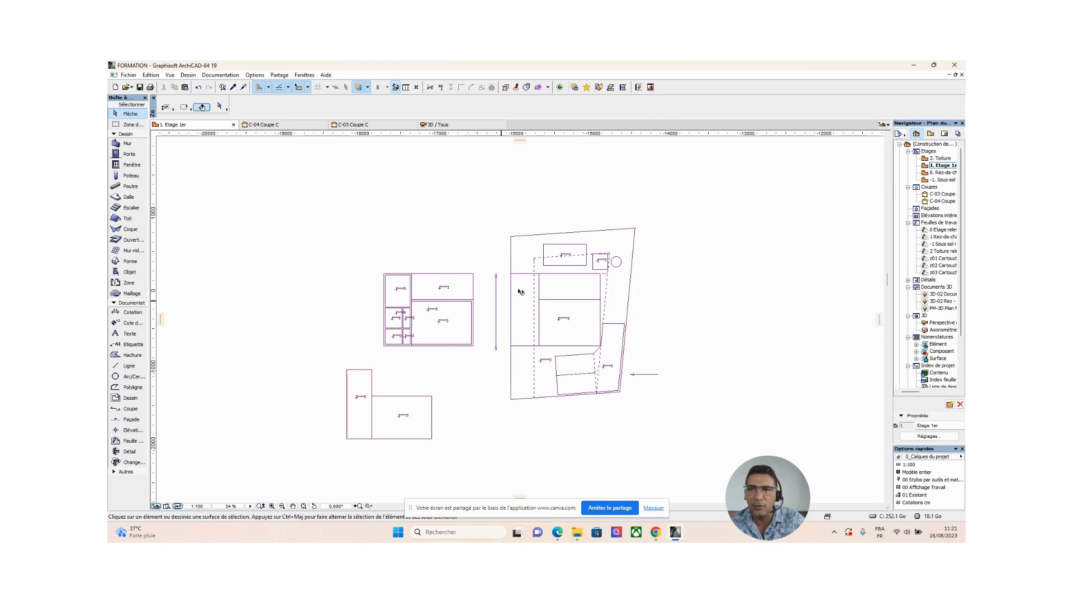
{"action": "double_click", "coordinate": [124, 198]}
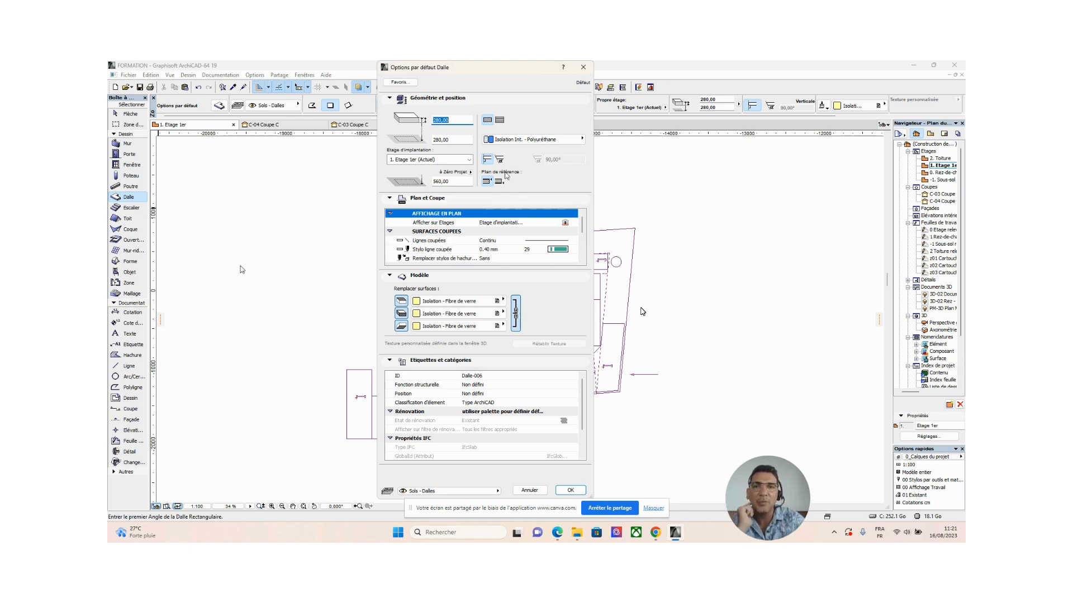
{"action": "left_click", "coordinate": [465, 120]}
{"action": "double_click", "coordinate": [464, 121]}
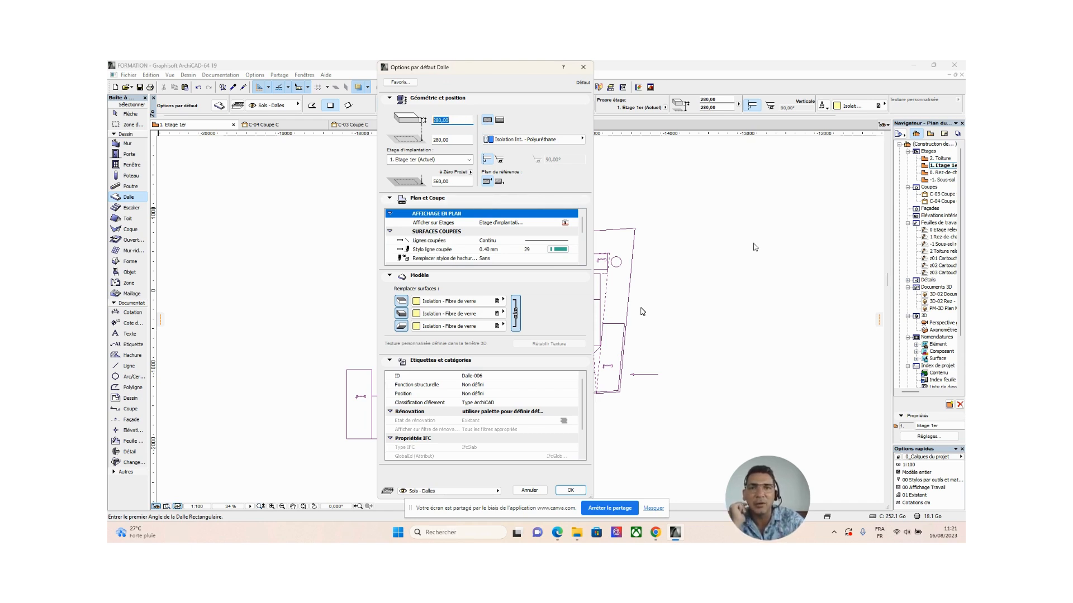
{"action": "type", "text": "340"}
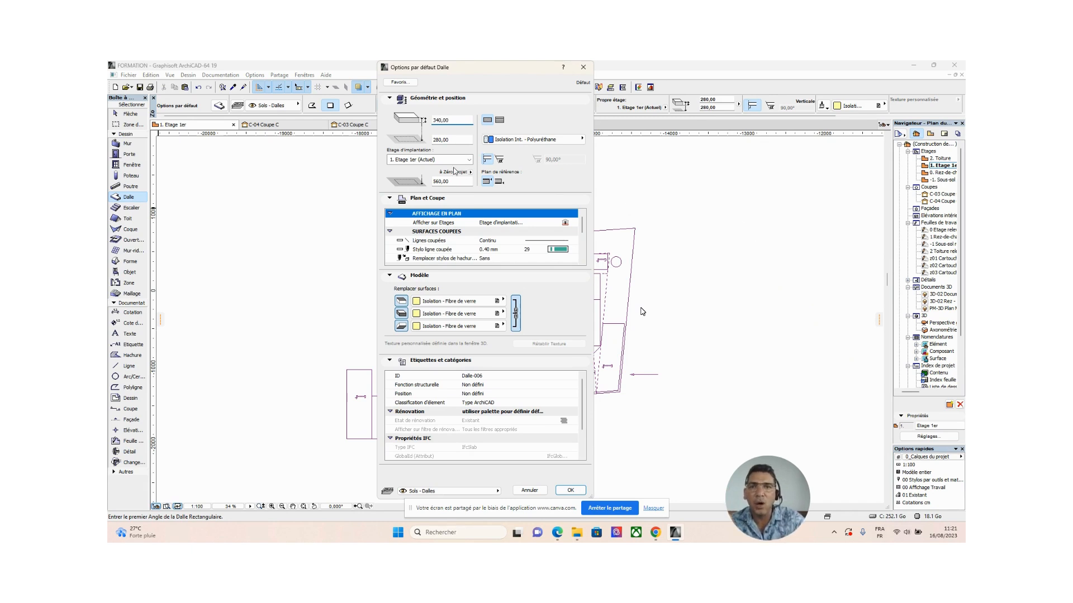
{"action": "key", "text": "Tab"}
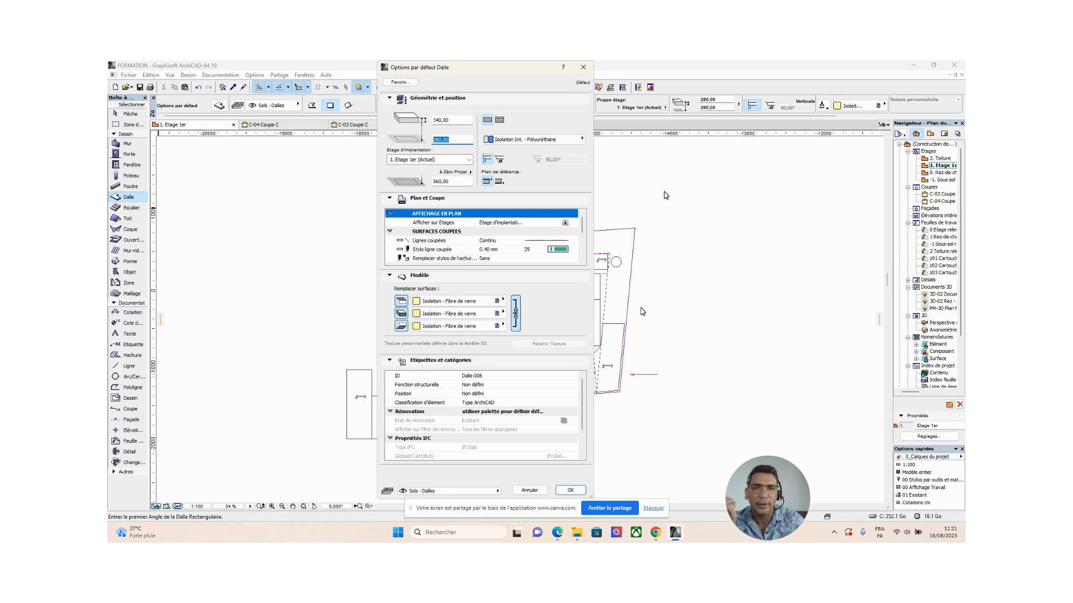
{"action": "type", "text": "0"}
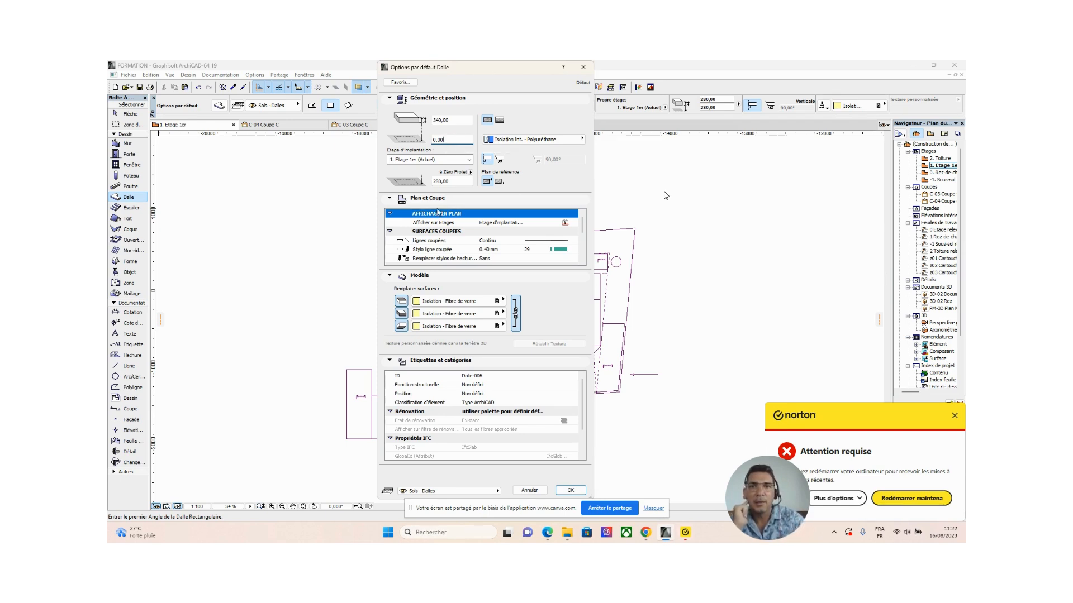
{"action": "left_click", "coordinate": [457, 181]}
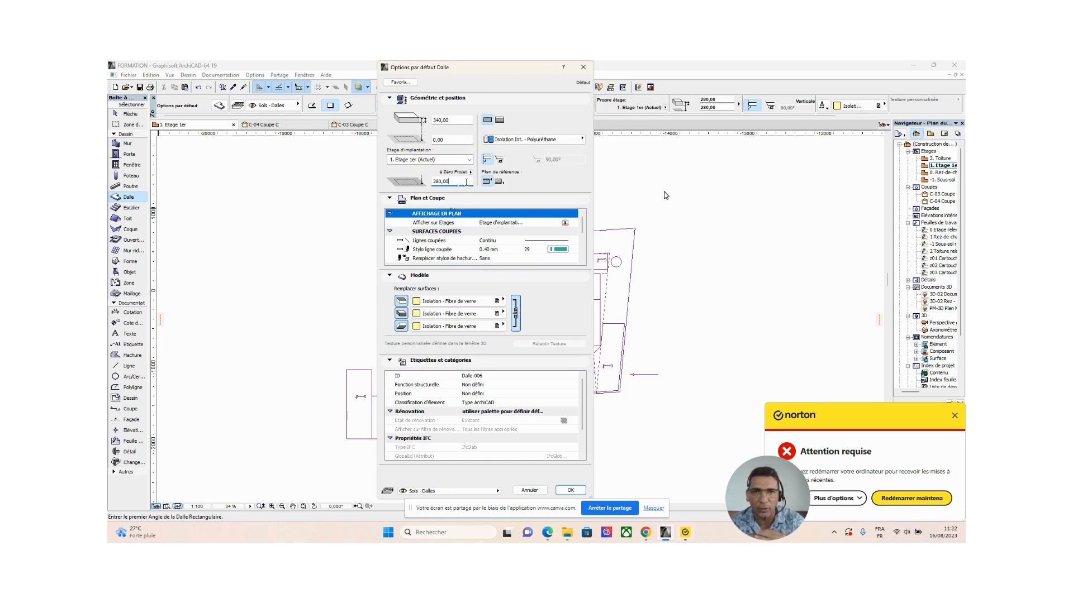
{"action": "left_click", "coordinate": [447, 141]}
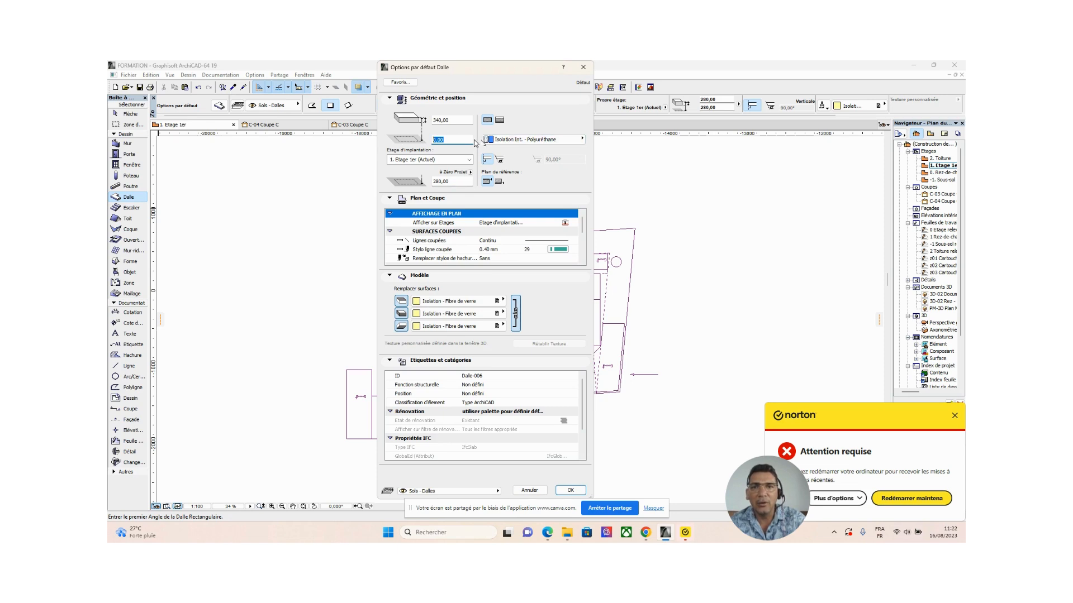
{"action": "left_click", "coordinate": [449, 182]}
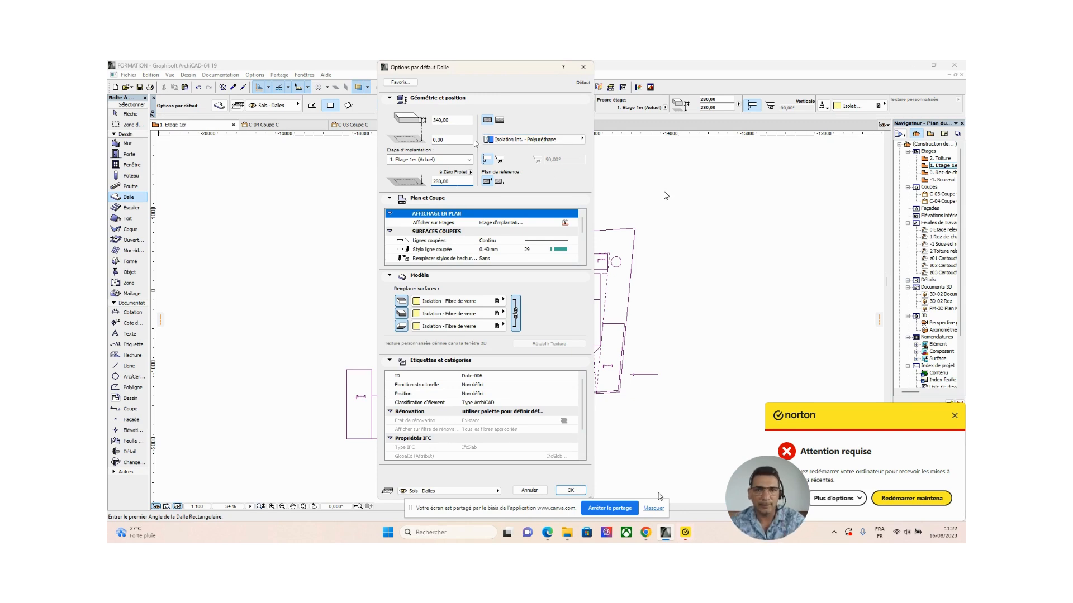
{"action": "left_click", "coordinate": [570, 490]}
Draw an 800 × 600 rectangular slab over the larger building rectangle in the traced plot and show the model in 3D.
{"action": "scroll", "coordinate": [605, 300], "scroll_direction": "up", "scroll_amount": 3}
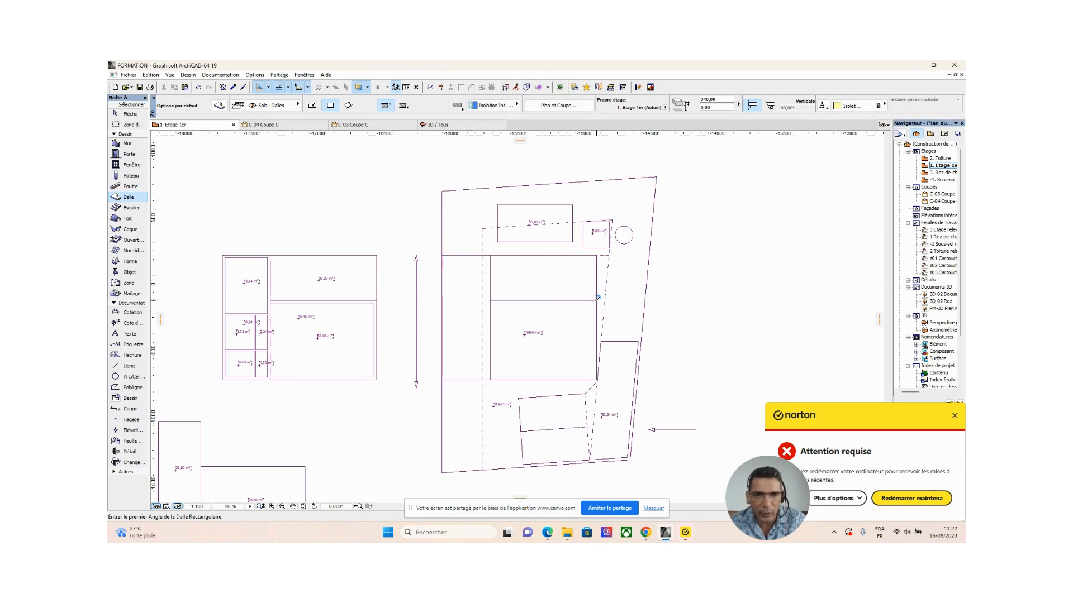
{"action": "left_click", "coordinate": [596, 300]}
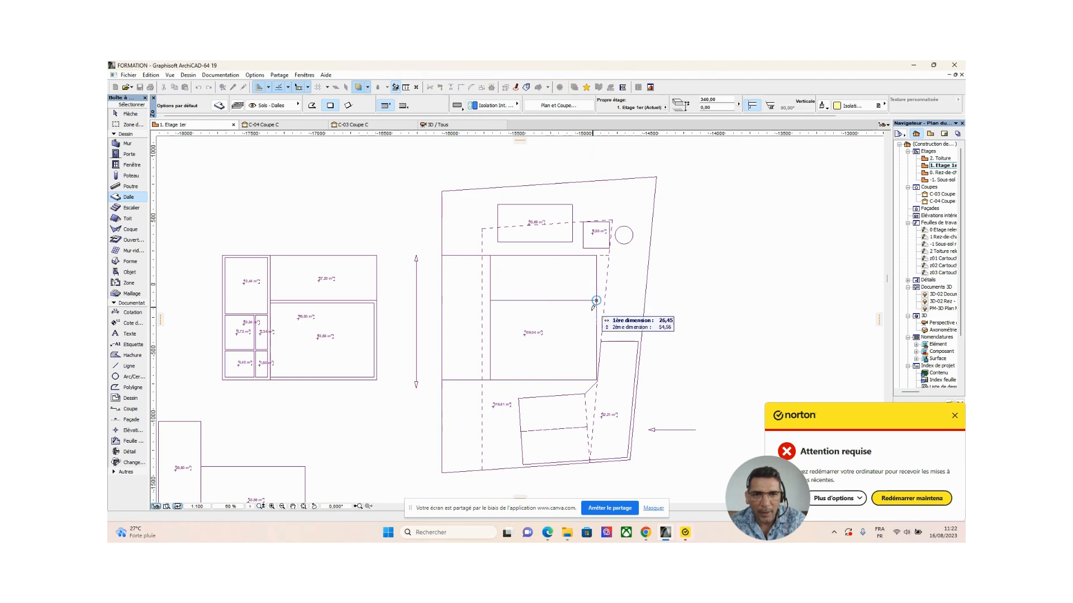
{"action": "left_click", "coordinate": [490, 379]}
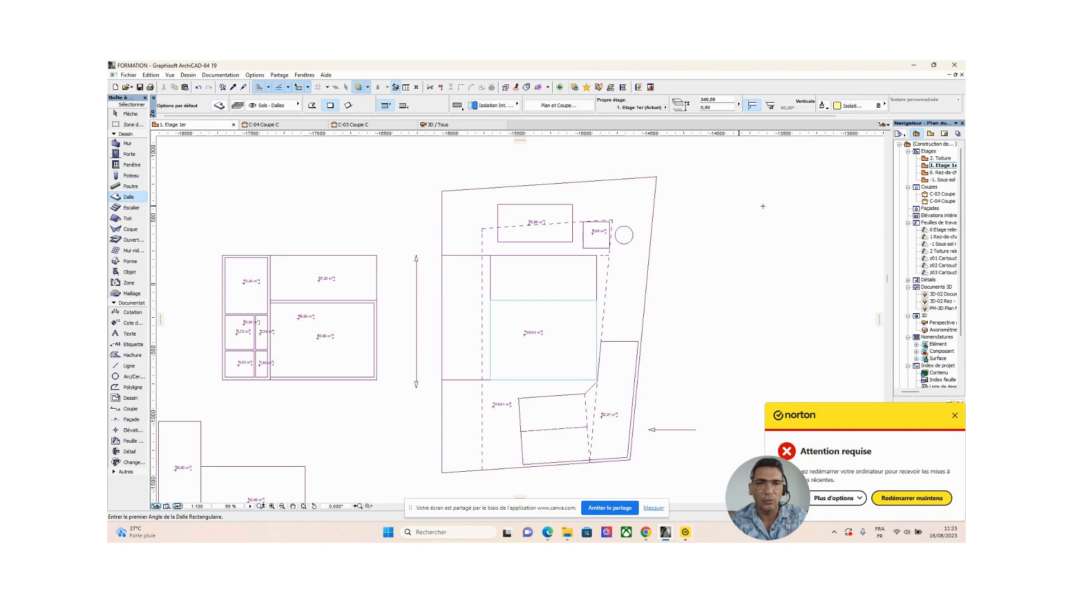
{"action": "key", "text": "F3"}
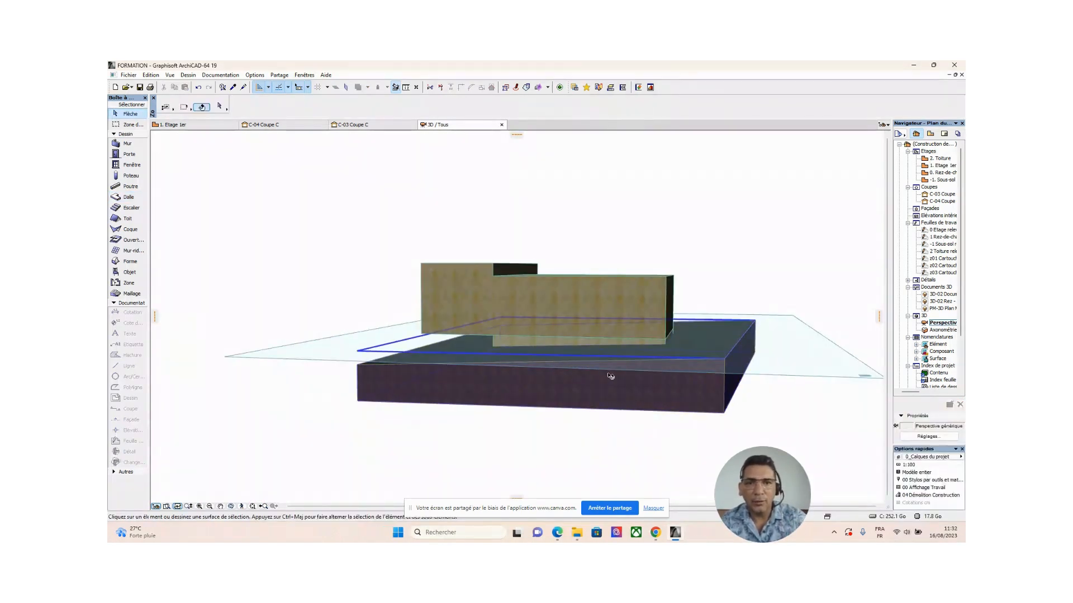
Set the first-floor slab's offset from its home storey (1. Etage 1er) to 340.
{"action": "left_click", "coordinate": [494, 345]}
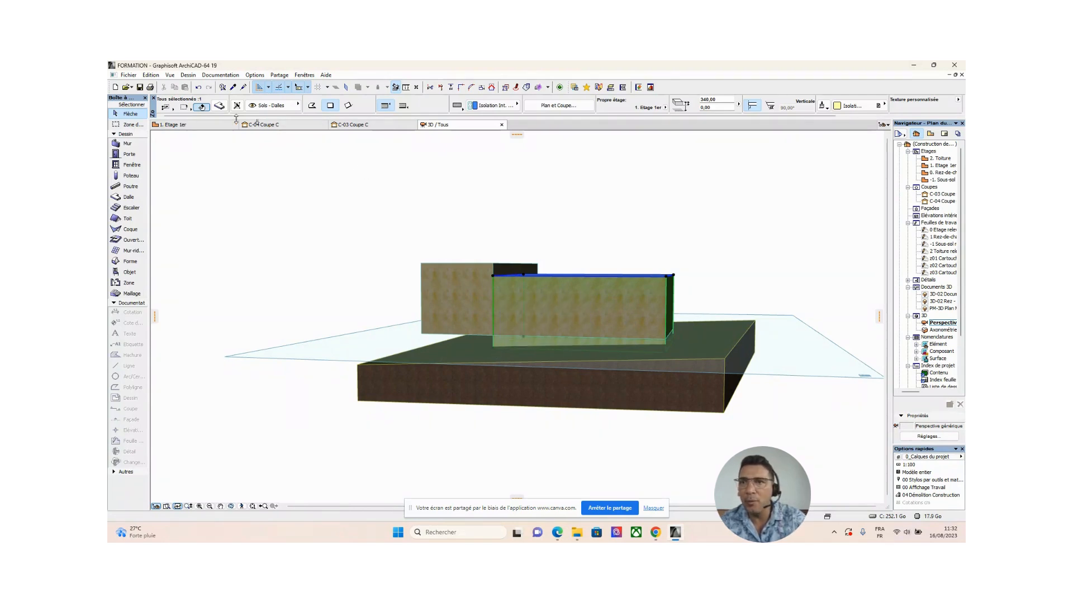
{"action": "left_click", "coordinate": [219, 108]}
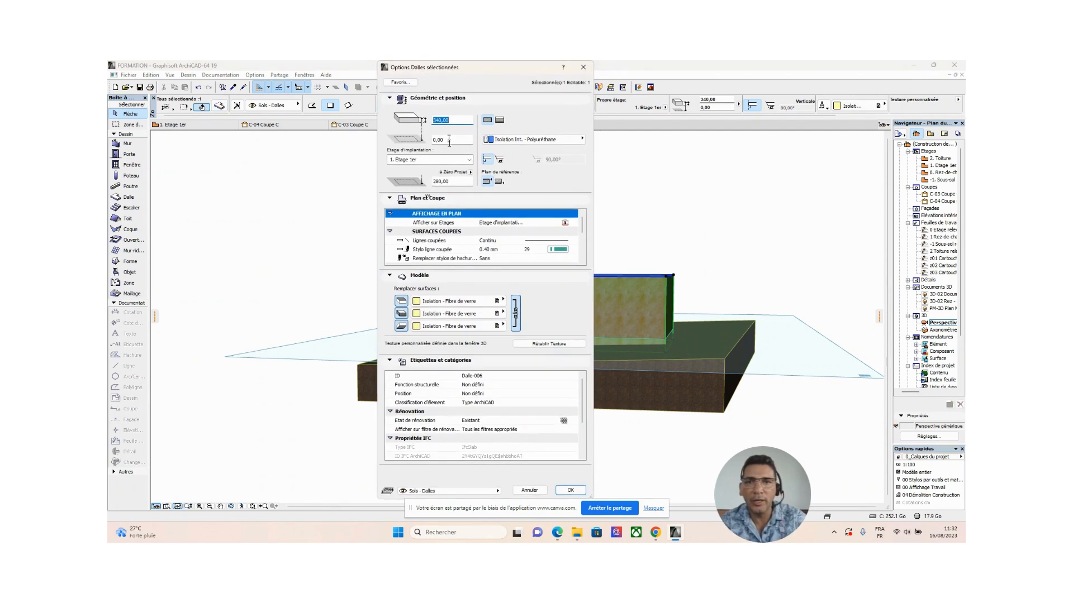
{"action": "left_click", "coordinate": [452, 140]}
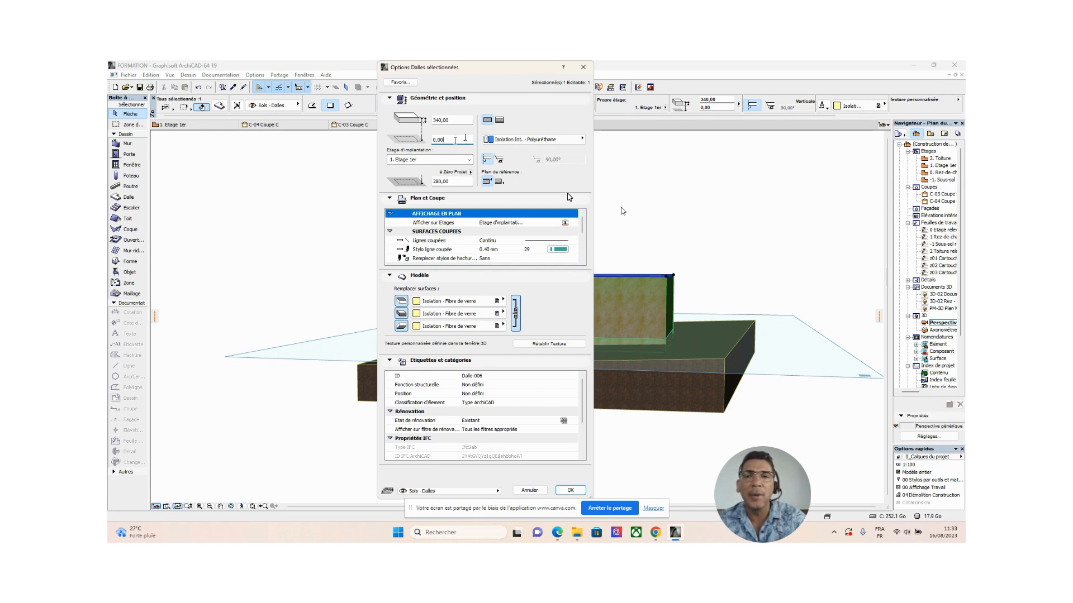
{"action": "double_click", "coordinate": [455, 139]}
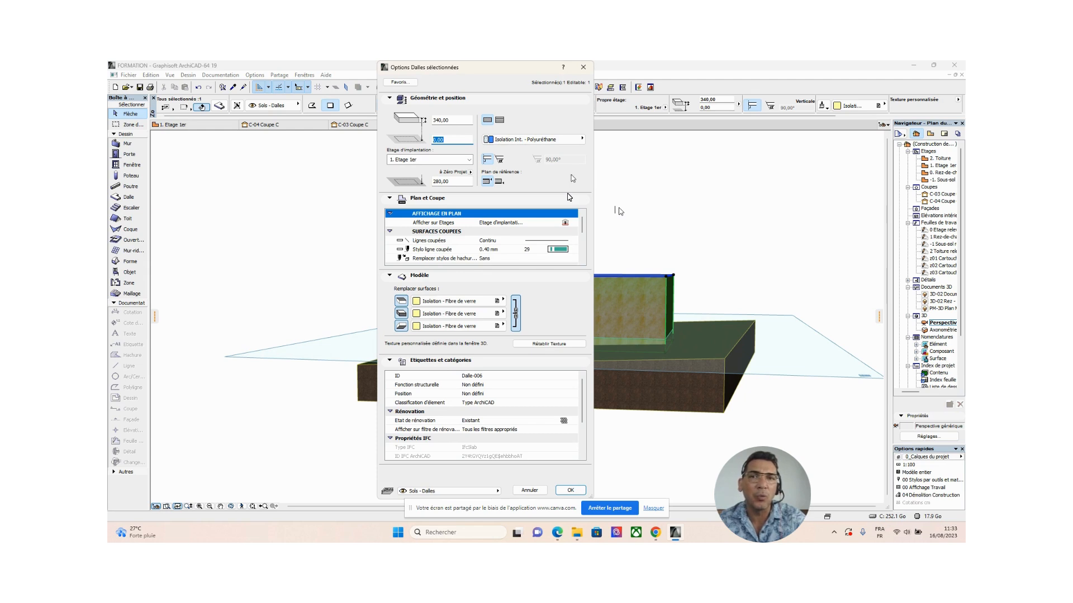
{"action": "left_click_drag", "start_coordinate": [457, 121], "coordinate": [413, 121]}
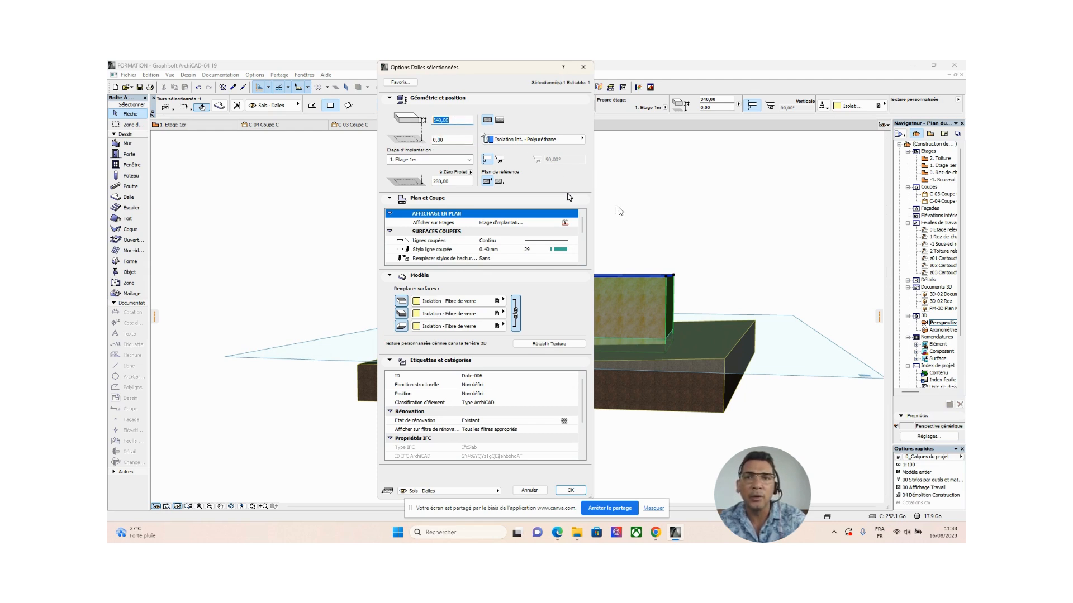
{"action": "double_click", "coordinate": [453, 140]}
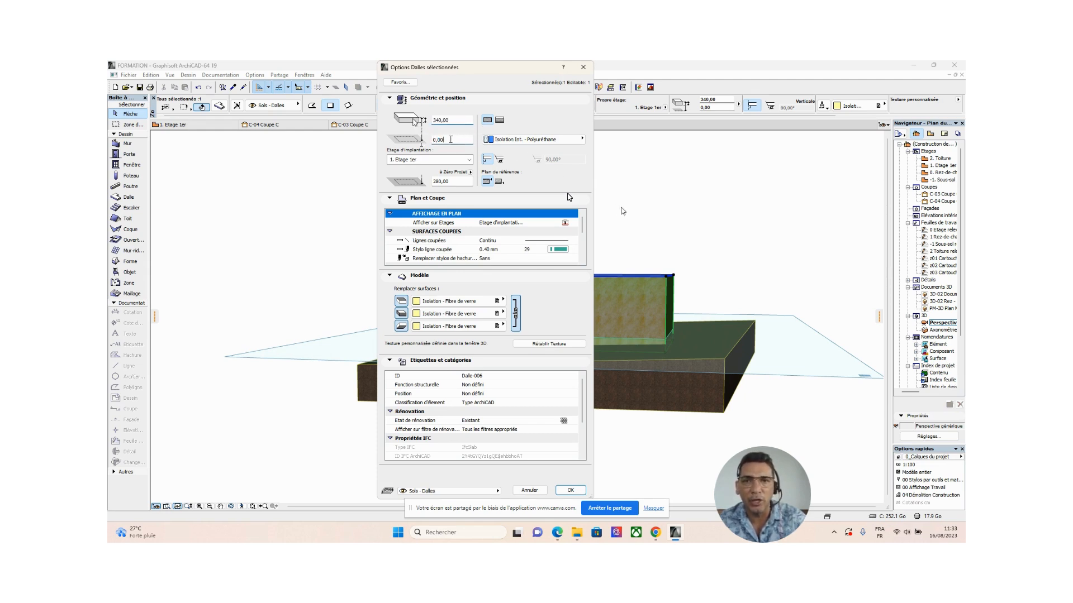
{"action": "type", "text": "340"}
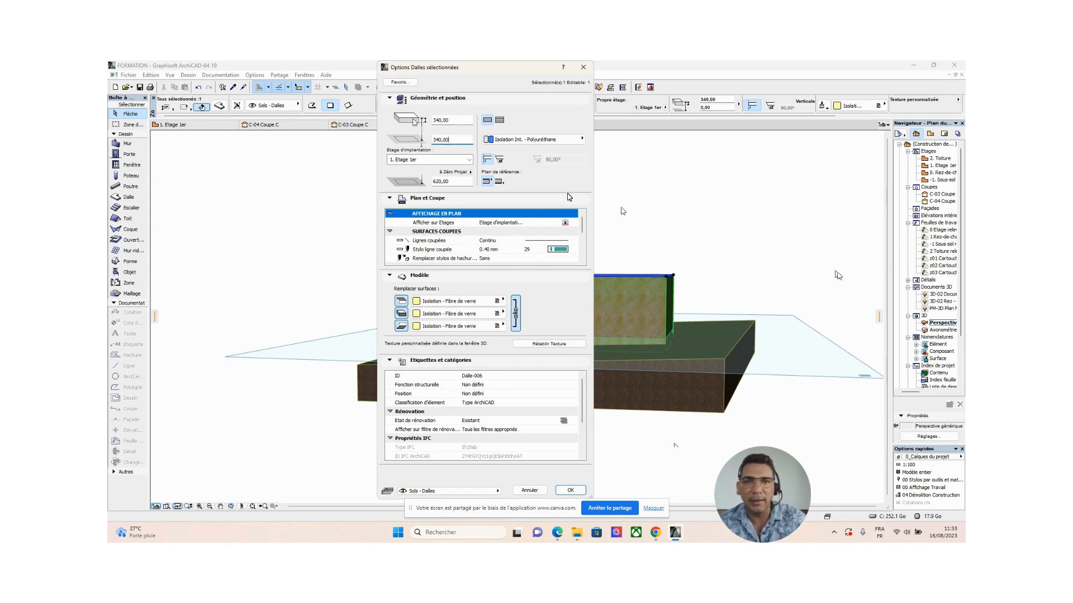
{"action": "left_click", "coordinate": [568, 491]}
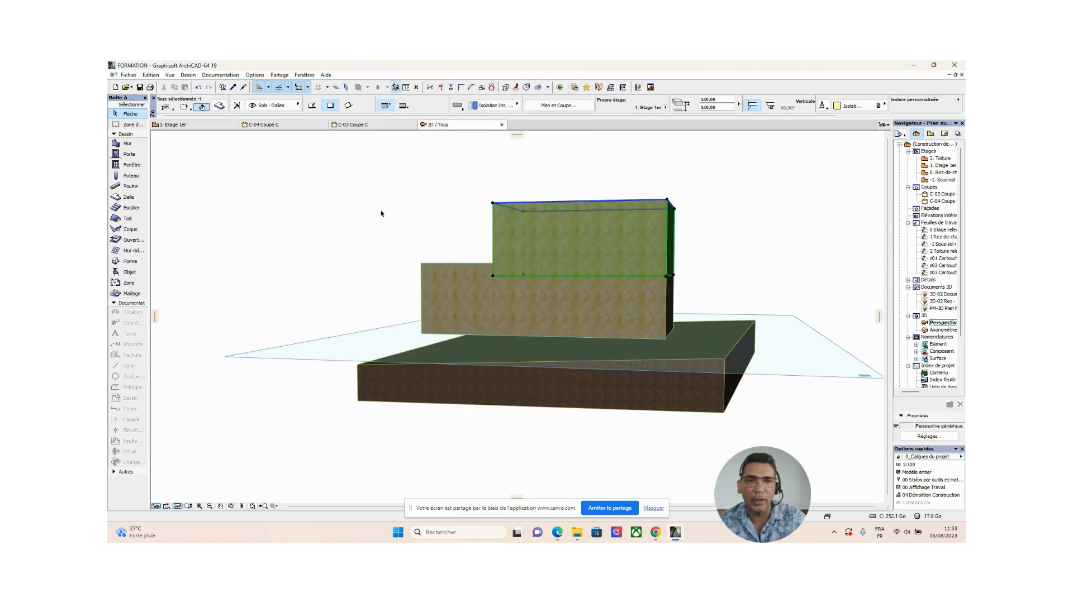
{"action": "left_click", "coordinate": [335, 211]}
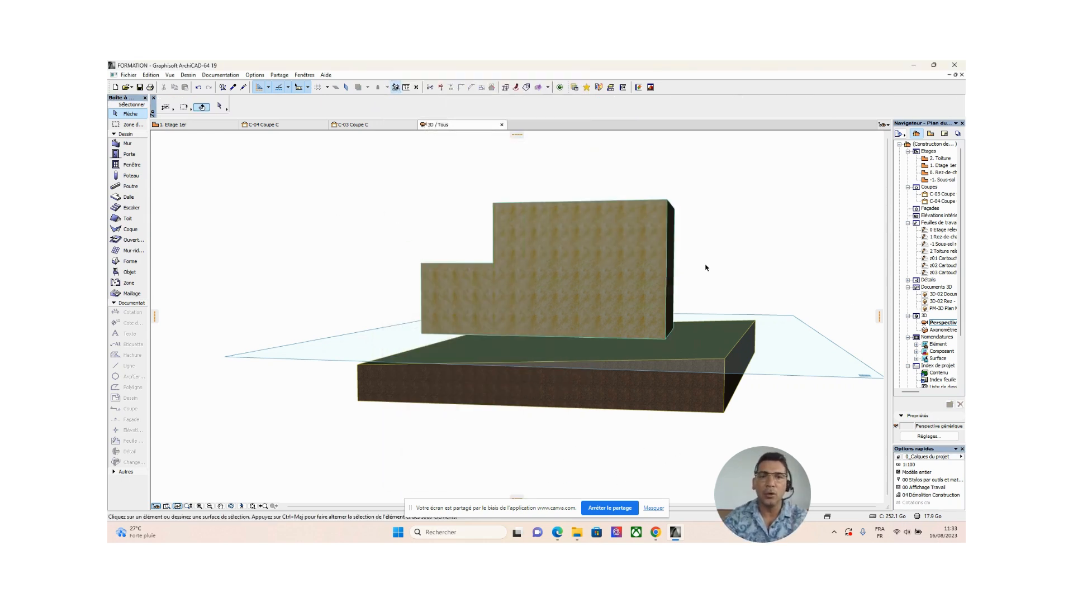
Inspect the stacked volumes in 3D from several sides, selecting the two ground-floor slabs and the first-floor slab individually.
{"action": "middle_click_drag", "start_coordinate": [705, 268], "coordinate": [467, 311]}
{"action": "mouse_move", "coordinate": [679, 340]}
{"action": "middle_mouse_down"}
{"action": "mouse_move", "coordinate": [667, 343]}
{"action": "mouse_move", "coordinate": [670, 308]}
{"action": "mouse_move", "coordinate": [419, 301]}
{"action": "mouse_move", "coordinate": [579, 330]}
{"action": "mouse_move", "coordinate": [484, 332]}
{"action": "mouse_move", "coordinate": [608, 328]}
{"action": "mouse_move", "coordinate": [364, 344]}
{"action": "mouse_move", "coordinate": [676, 338]}
{"action": "middle_mouse_up"}
{"action": "scroll", "coordinate": [570, 340], "scroll_direction": "down", "scroll_amount": 3}
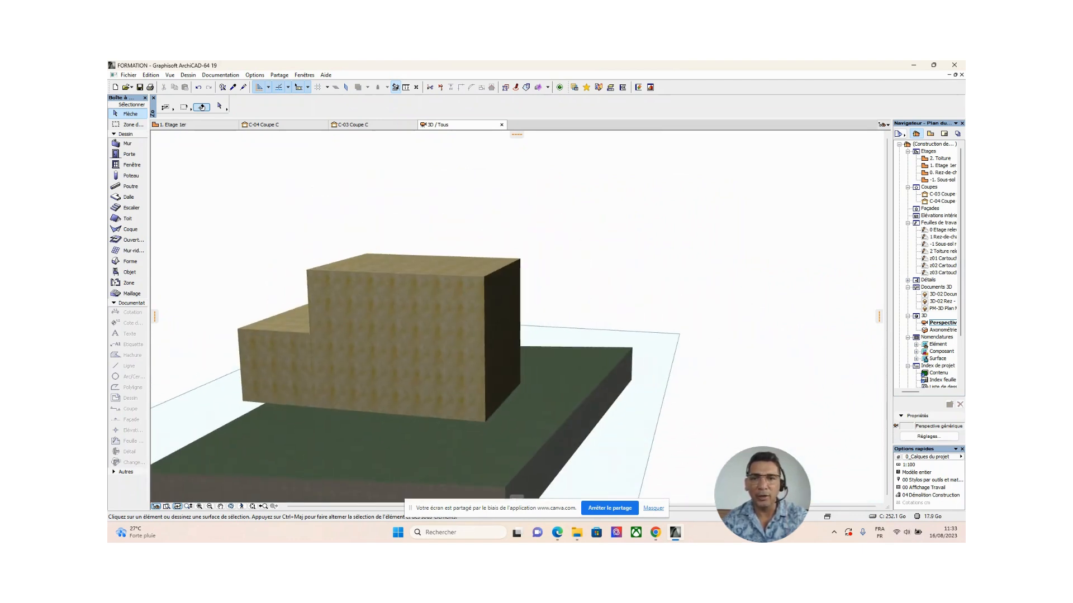
{"action": "left_click", "coordinate": [427, 398]}
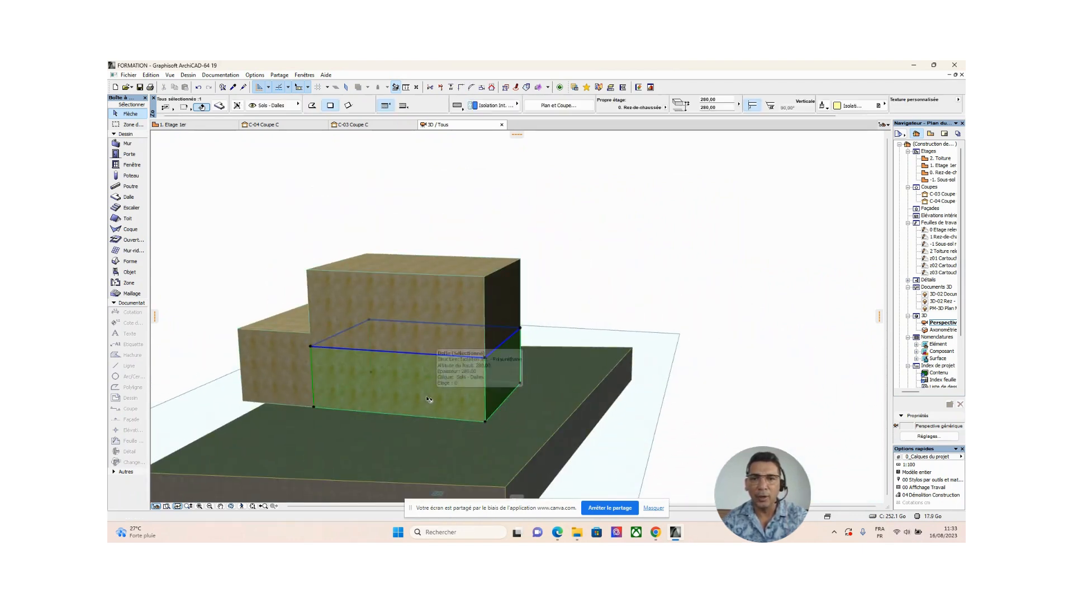
{"action": "left_click", "coordinate": [283, 340]}
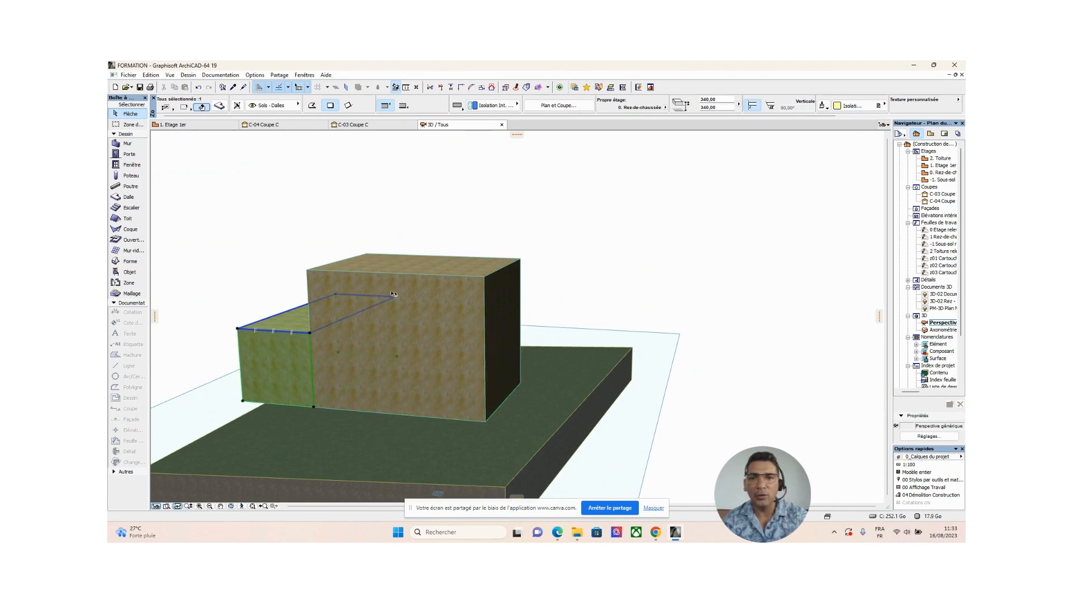
{"action": "left_click", "coordinate": [449, 277]}
{"action": "middle_click_drag", "start_coordinate": [520, 339], "coordinate": [510, 316], "text": "shift"}
{"action": "left_click", "coordinate": [654, 233]}
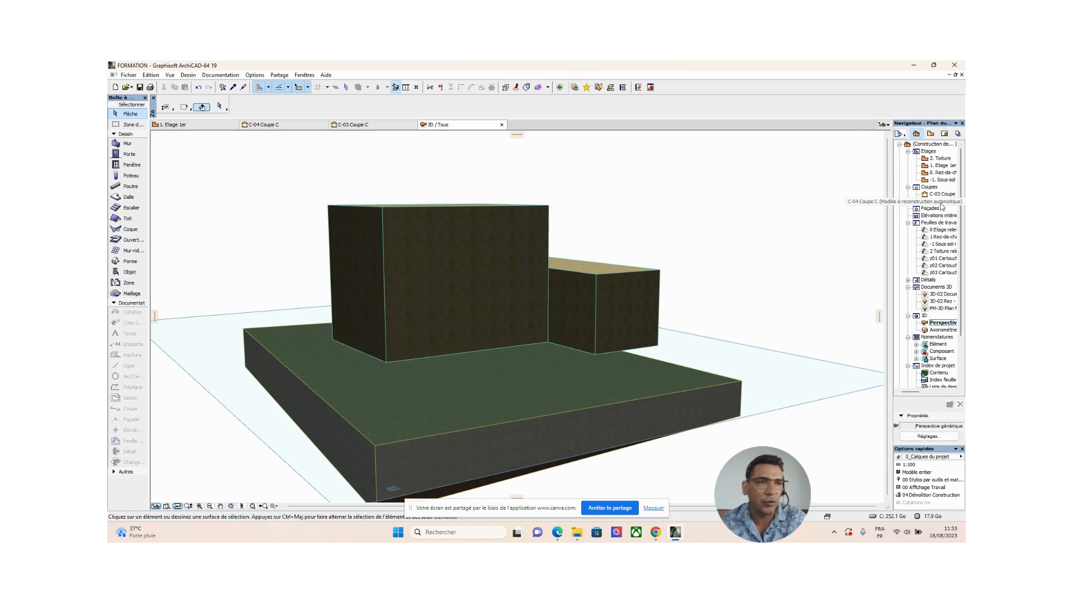
Open section C-03 Coupe C and compare the first-floor slab's height with the uppermost red dashed limit line.
{"action": "double_click", "coordinate": [941, 194]}
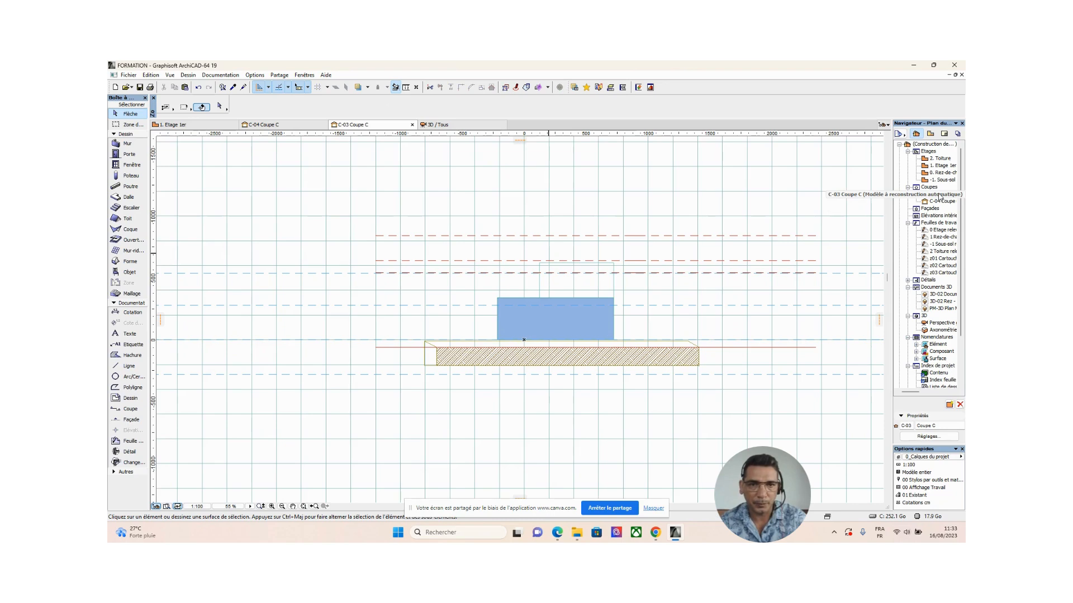
{"action": "scroll", "coordinate": [583, 294], "scroll_direction": "up", "scroll_amount": 1}
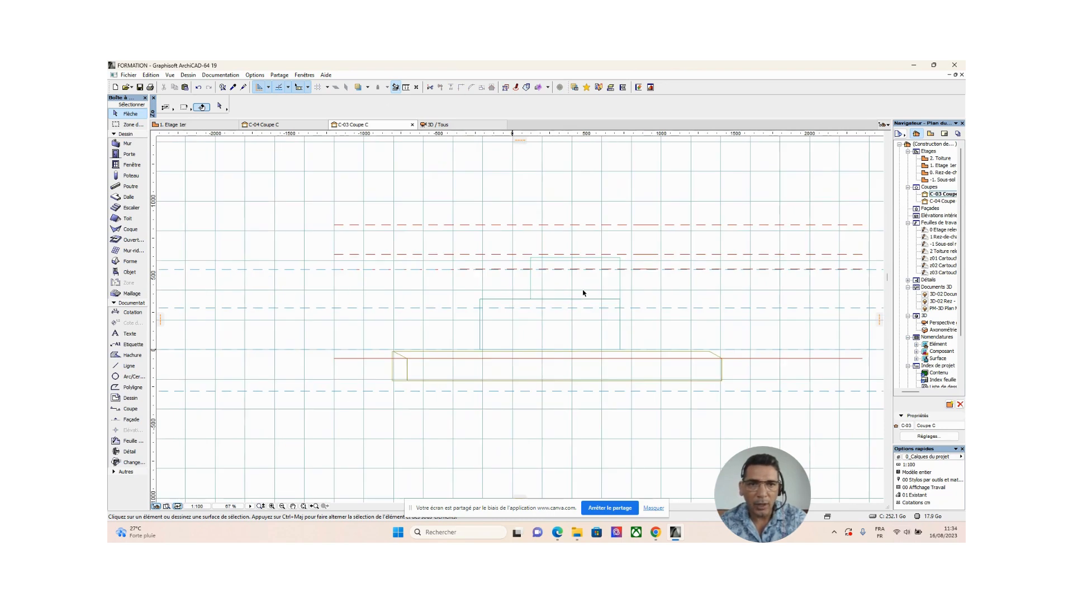
{"action": "left_click", "coordinate": [531, 286]}
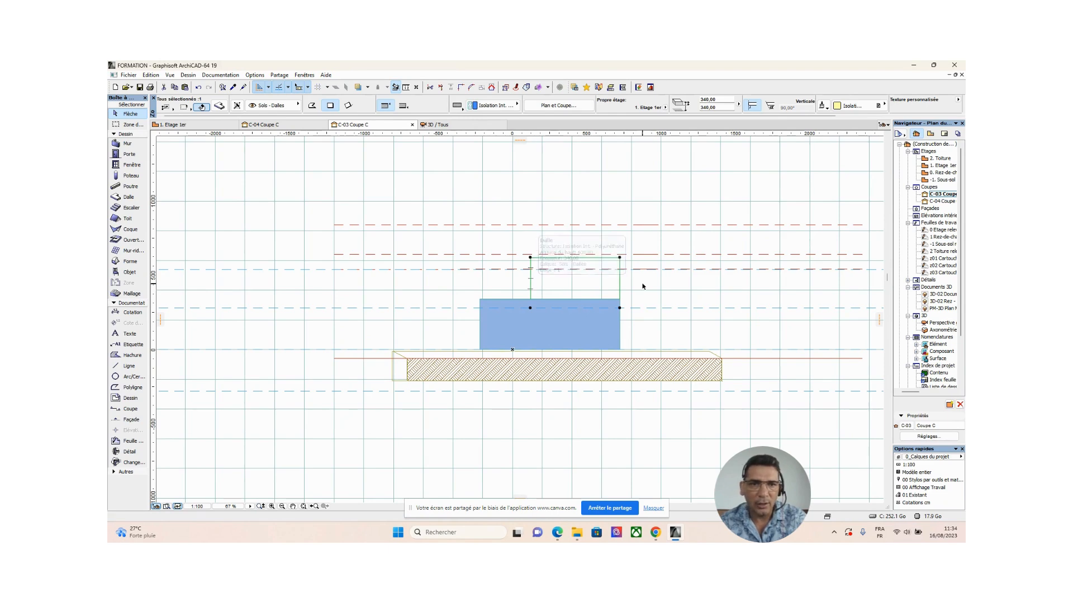
{"action": "scroll", "coordinate": [642, 282], "scroll_direction": "down", "scroll_amount": 2}
{"action": "left_click", "coordinate": [685, 243], "text": "shift"}
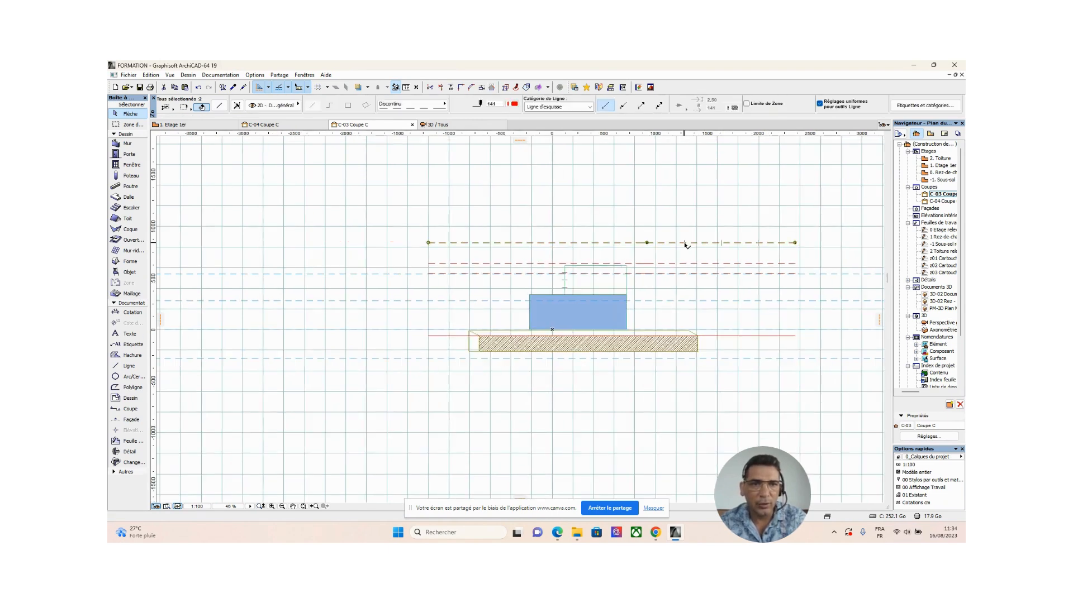
{"action": "scroll", "coordinate": [567, 264], "scroll_direction": "up", "scroll_amount": 2}
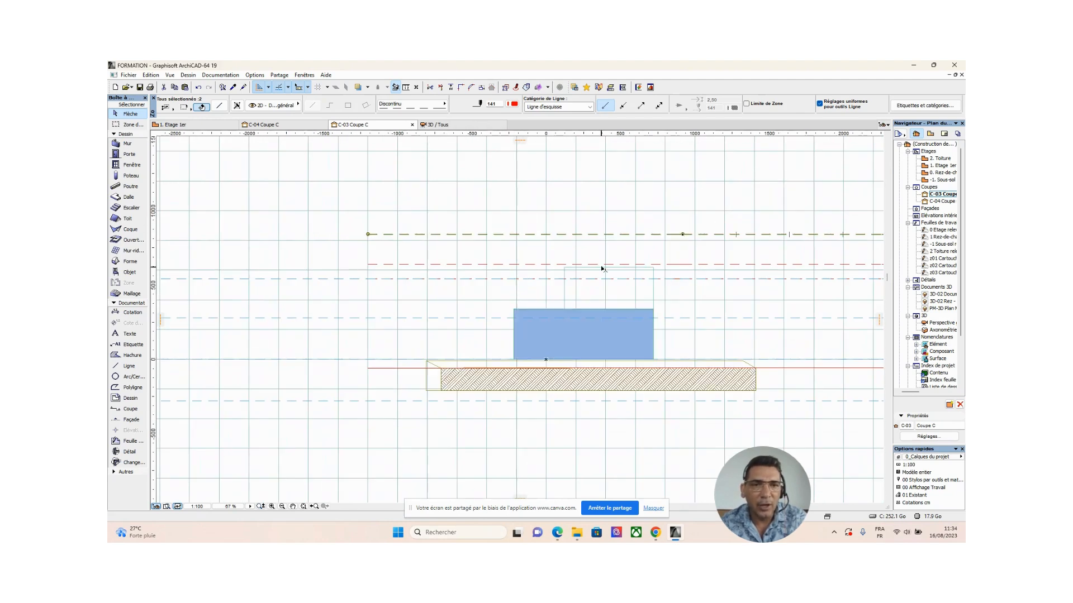
{"action": "scroll", "coordinate": [567, 268], "scroll_direction": "down", "scroll_amount": 1}
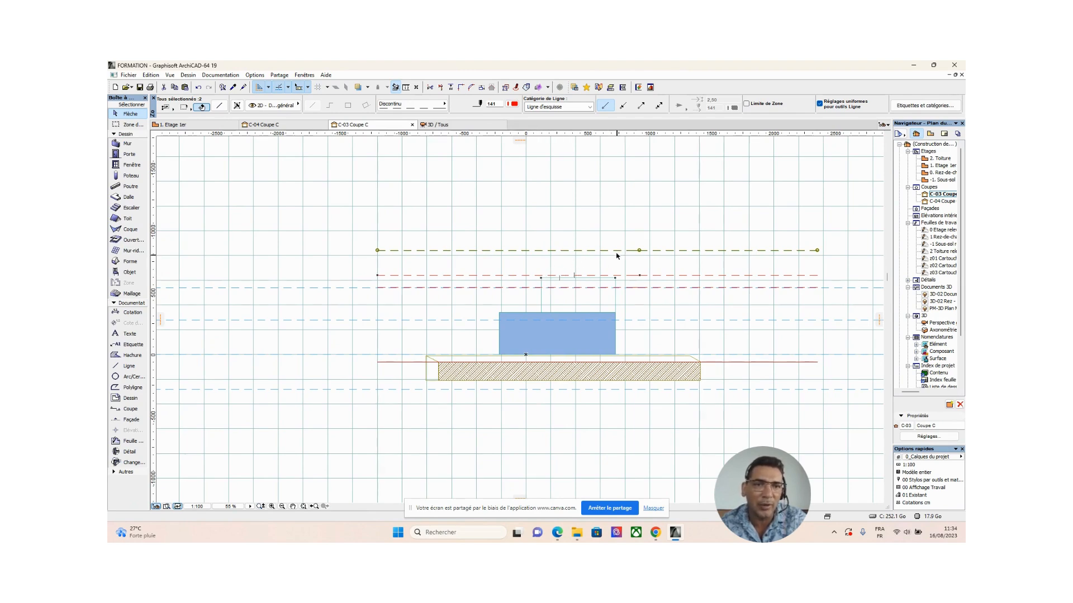
{"action": "left_click", "coordinate": [599, 220]}
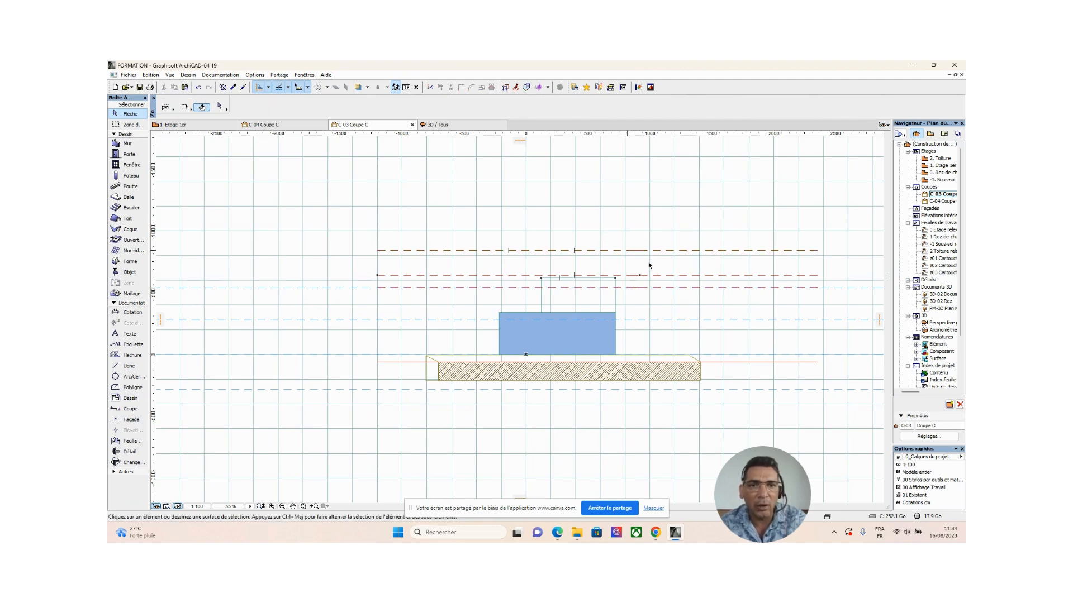
Examine the ground-floor and first-floor slabs against the middle and lowest red dashed height lines in section C-03.
{"action": "left_click", "coordinate": [681, 276]}
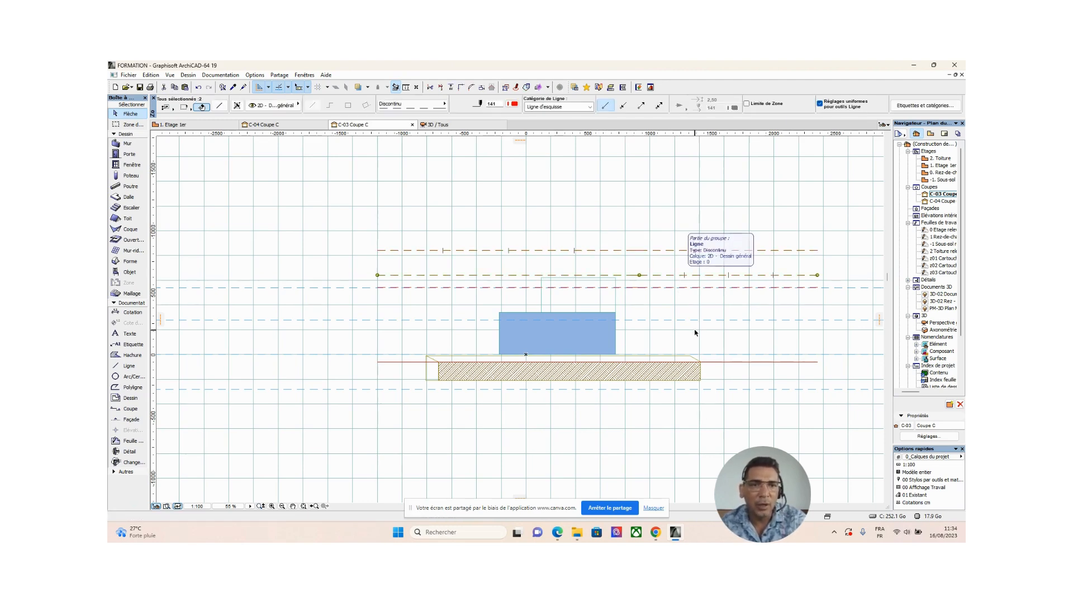
{"action": "scroll", "coordinate": [679, 326], "scroll_direction": "up", "scroll_amount": 3}
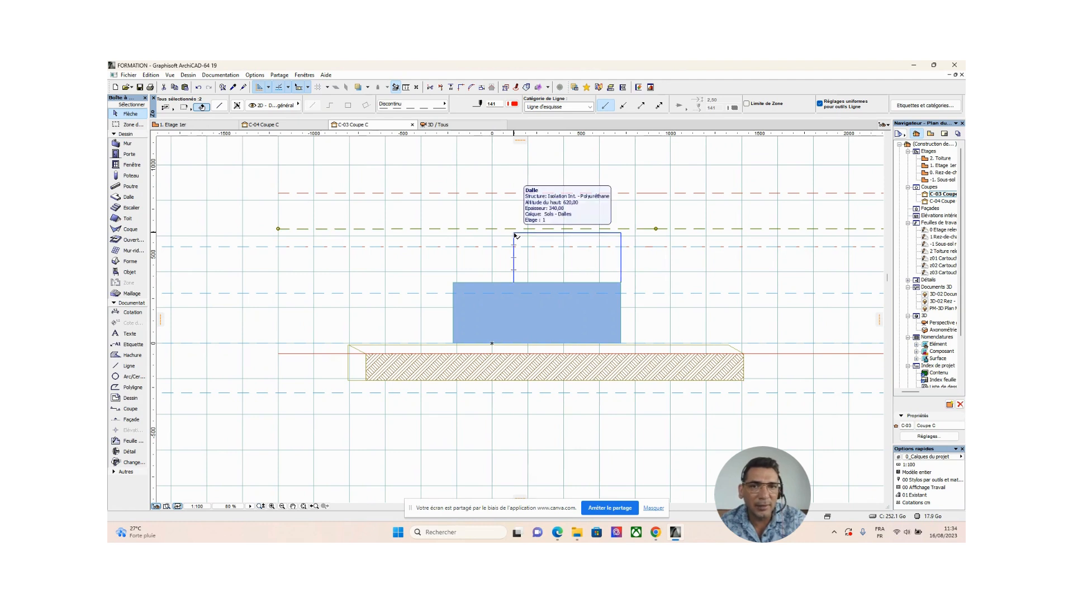
{"action": "left_click", "coordinate": [454, 284]}
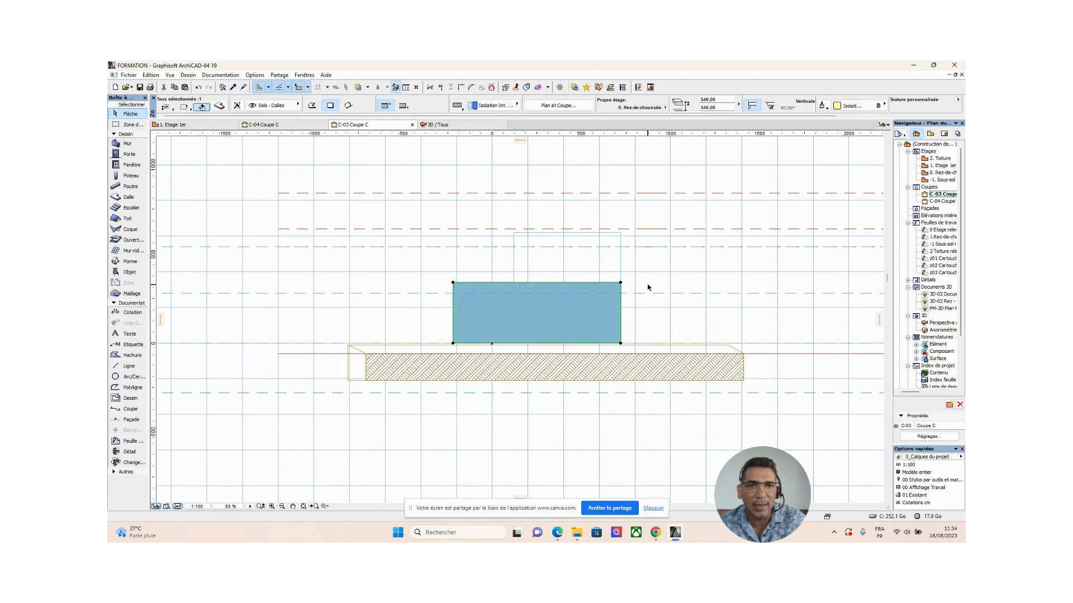
{"action": "left_click", "coordinate": [656, 229], "text": "shift"}
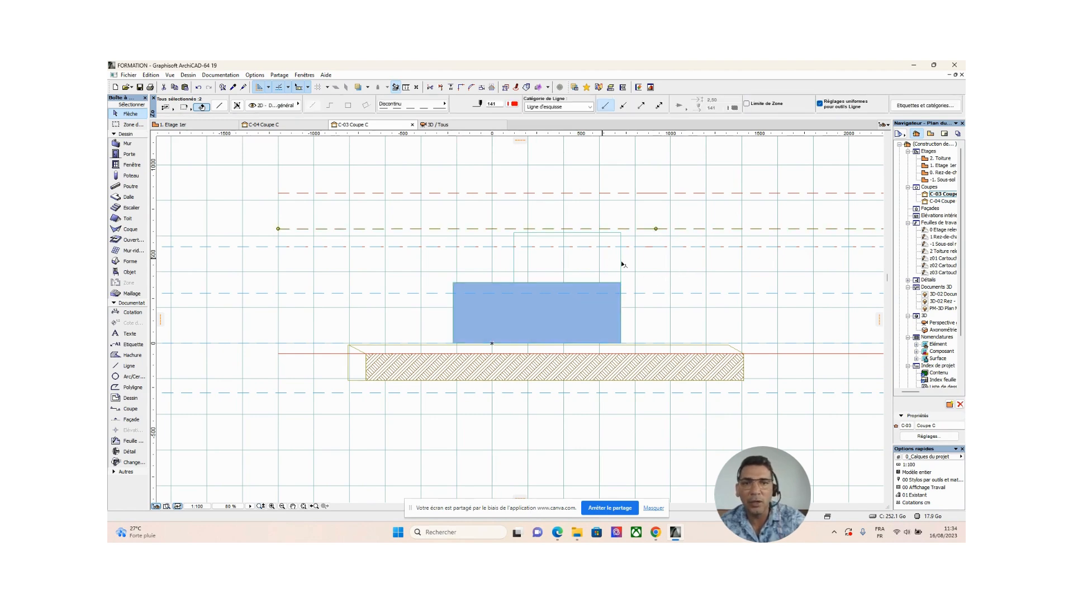
{"action": "left_click", "coordinate": [621, 236]}
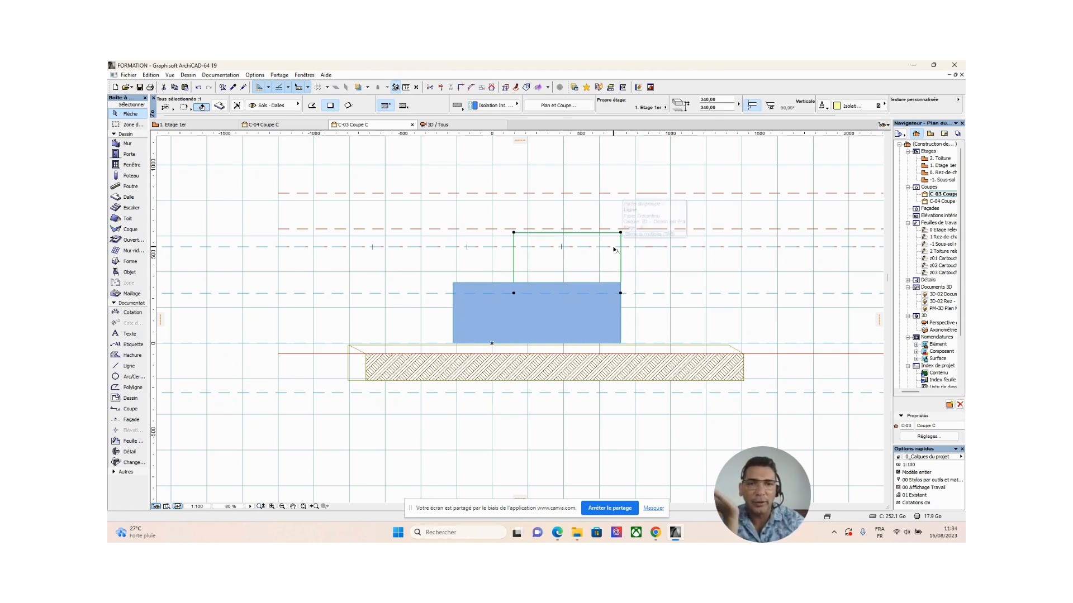
{"action": "scroll", "coordinate": [609, 255], "scroll_direction": "up", "scroll_amount": 1}
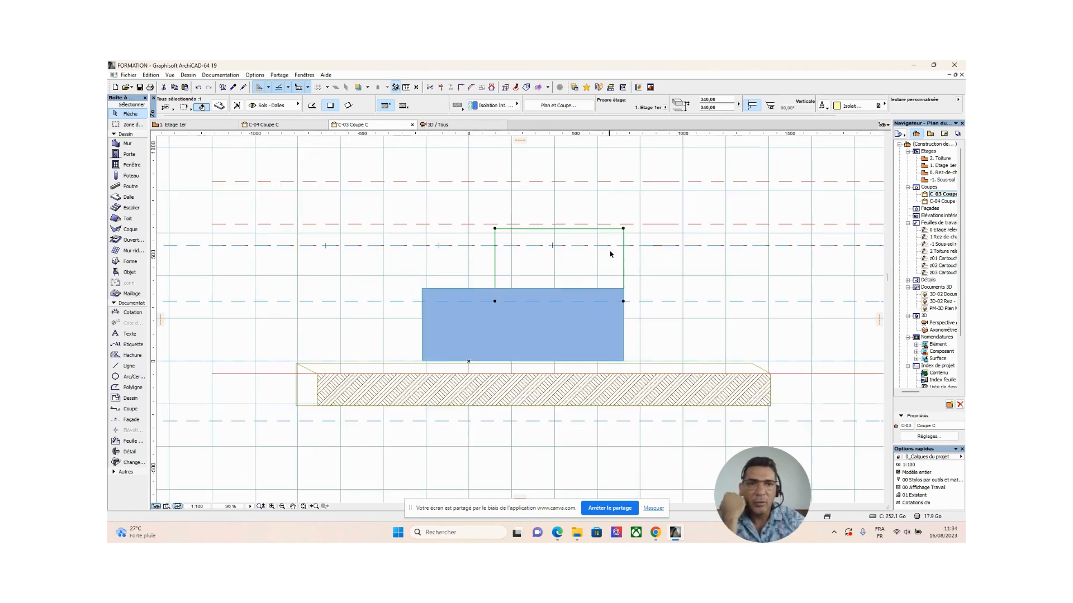
{"action": "scroll", "coordinate": [615, 248], "scroll_direction": "down", "scroll_amount": 1}
{"action": "left_click", "coordinate": [802, 248]}
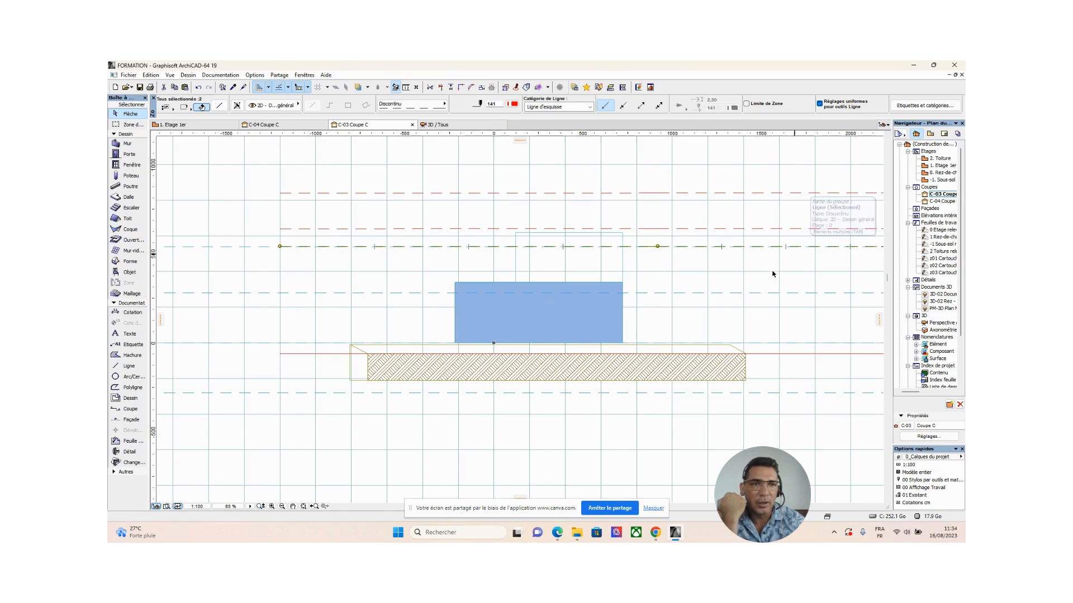
{"action": "middle_click_drag", "start_coordinate": [718, 300], "coordinate": [618, 306]}
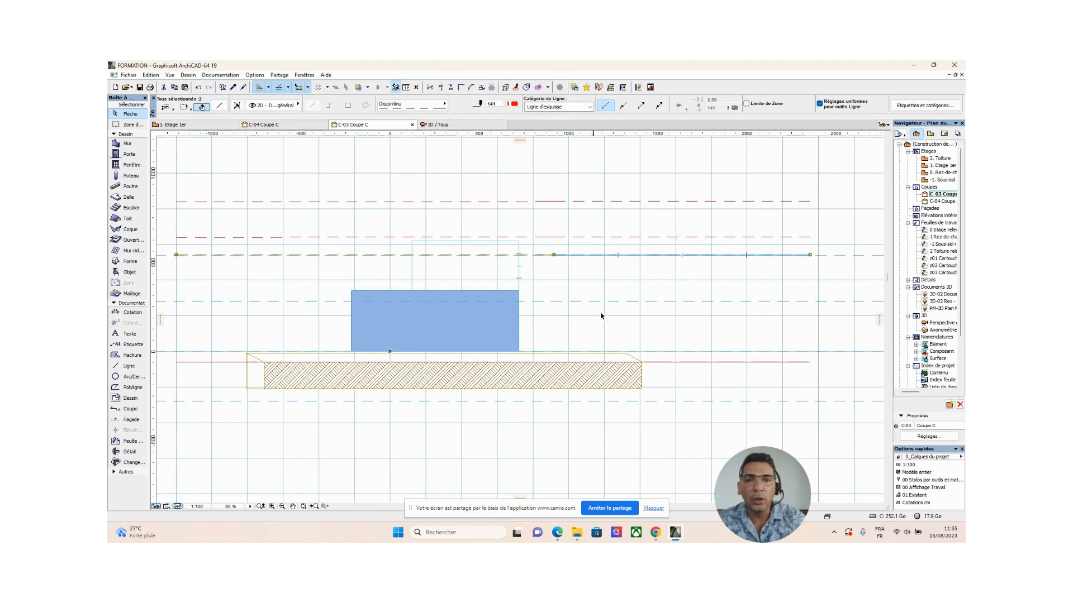
{"action": "scroll", "coordinate": [601, 316], "scroll_direction": "down", "scroll_amount": 4}
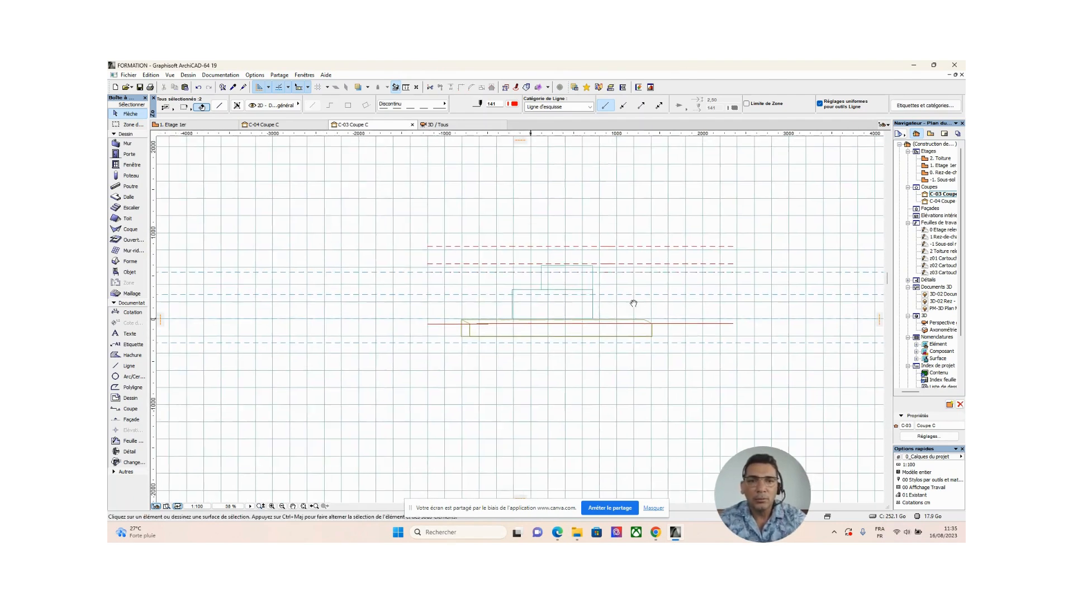
{"action": "left_click", "coordinate": [633, 304]}
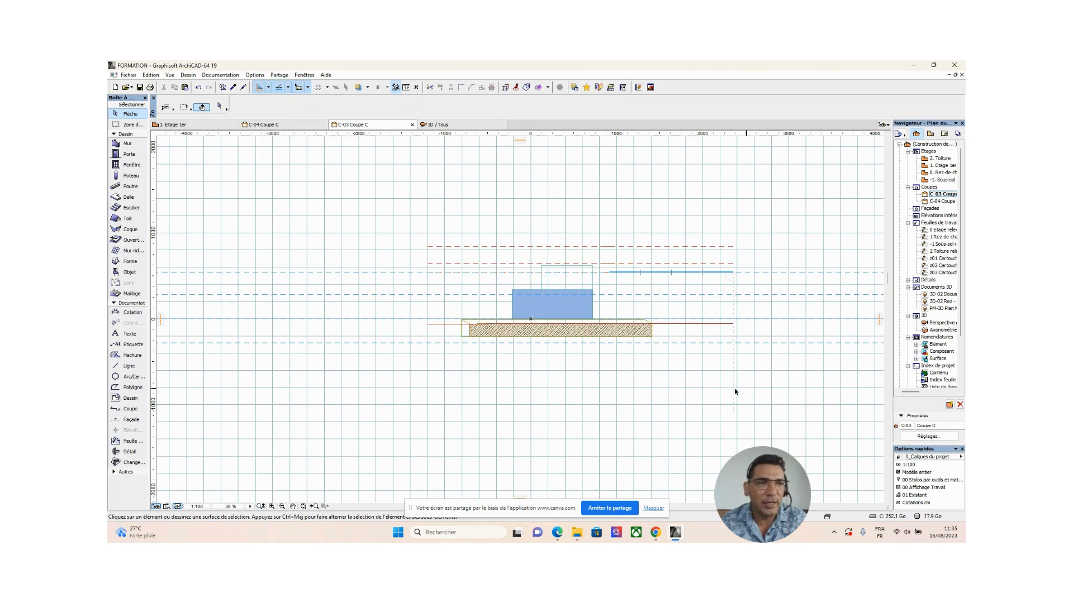
Open section C-04 Coupe C and check the building volumes against each of the three red dashed height lines.
{"action": "double_click", "coordinate": [945, 202]}
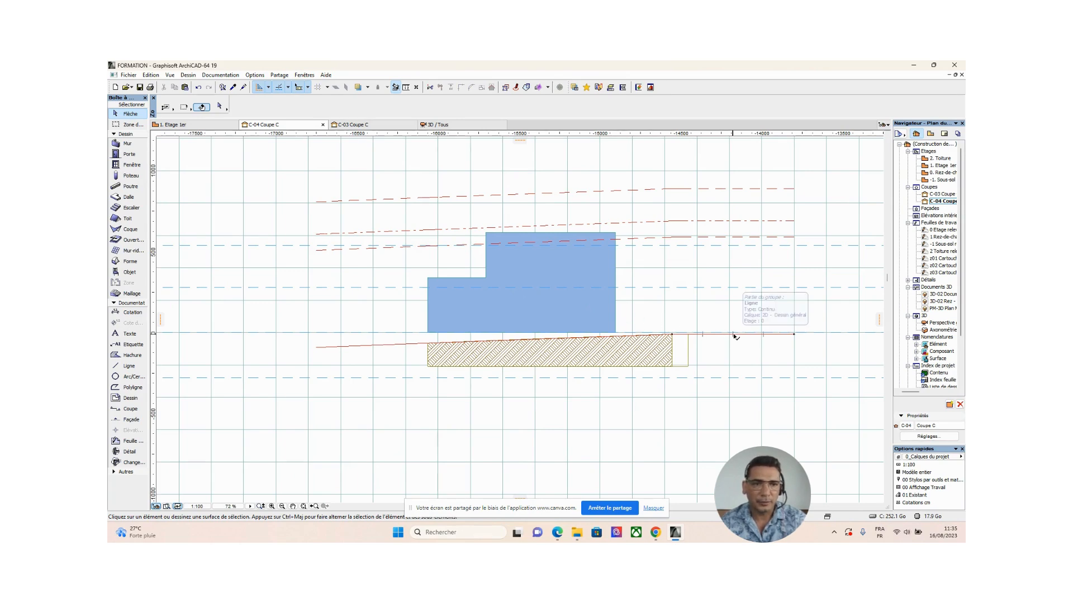
{"action": "left_click", "coordinate": [730, 238]}
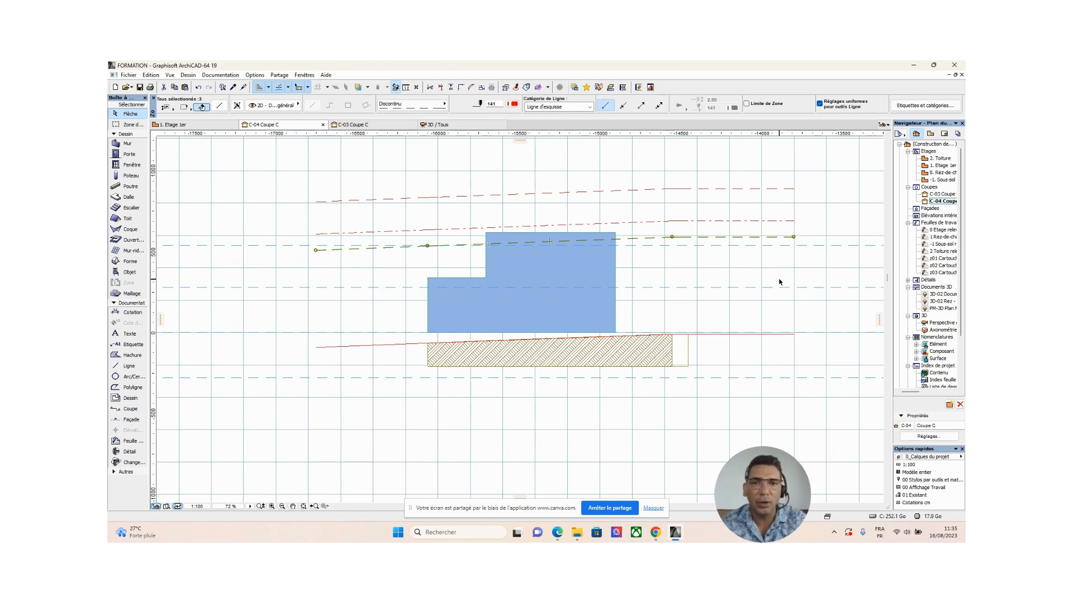
{"action": "left_click", "coordinate": [690, 222]}
{"action": "left_click", "coordinate": [602, 193]}
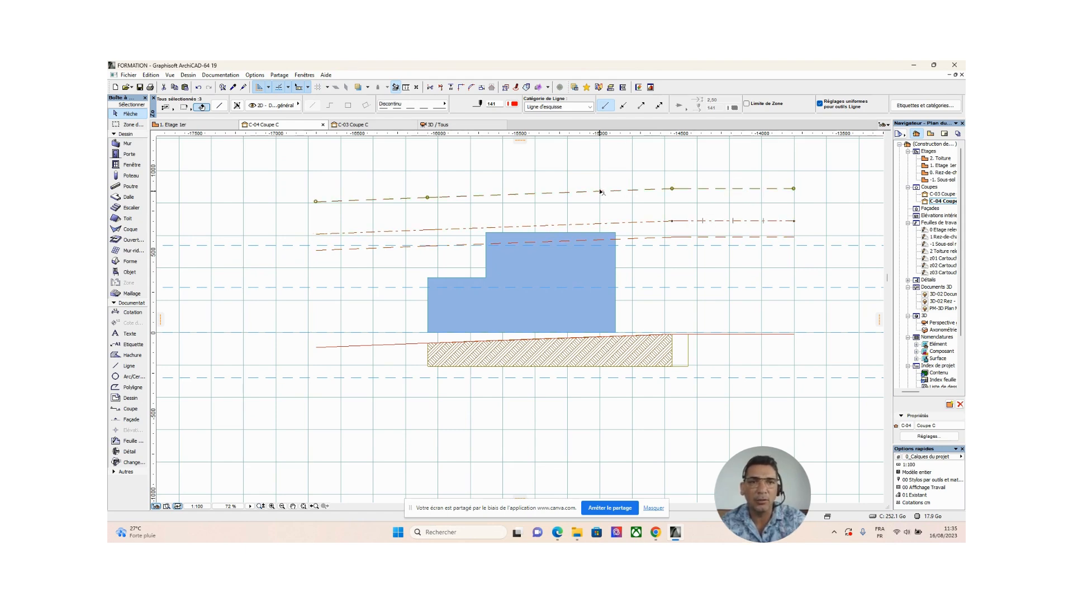